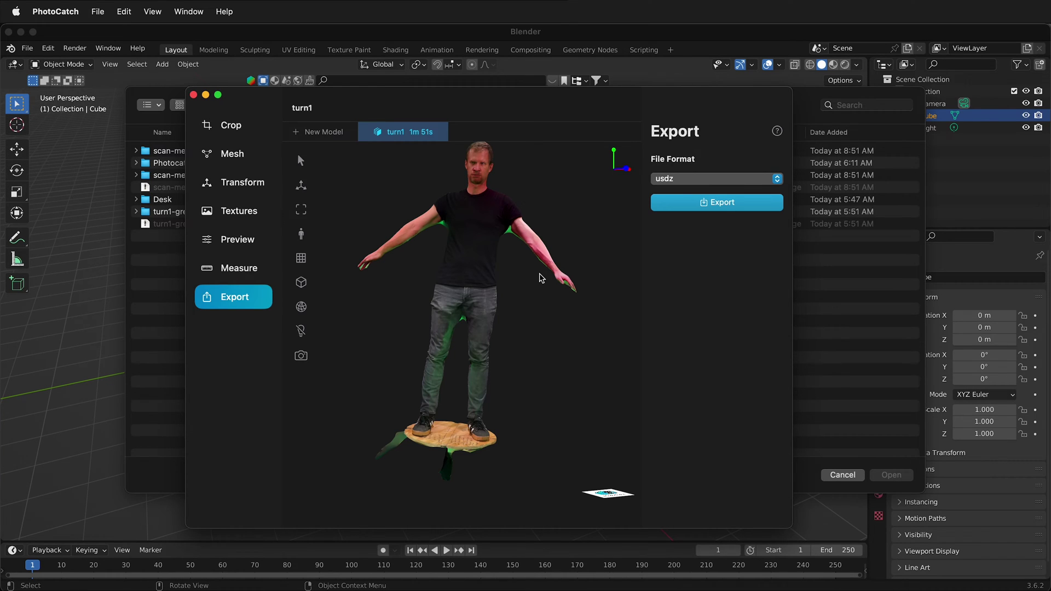
# Set the export format to obj with the original file included, then start the export.
pyautogui.moveTo(540, 278); pyautogui.dragTo(395, 261)
pyautogui.moveTo(515, 228); pyautogui.dragTo(531, 269)
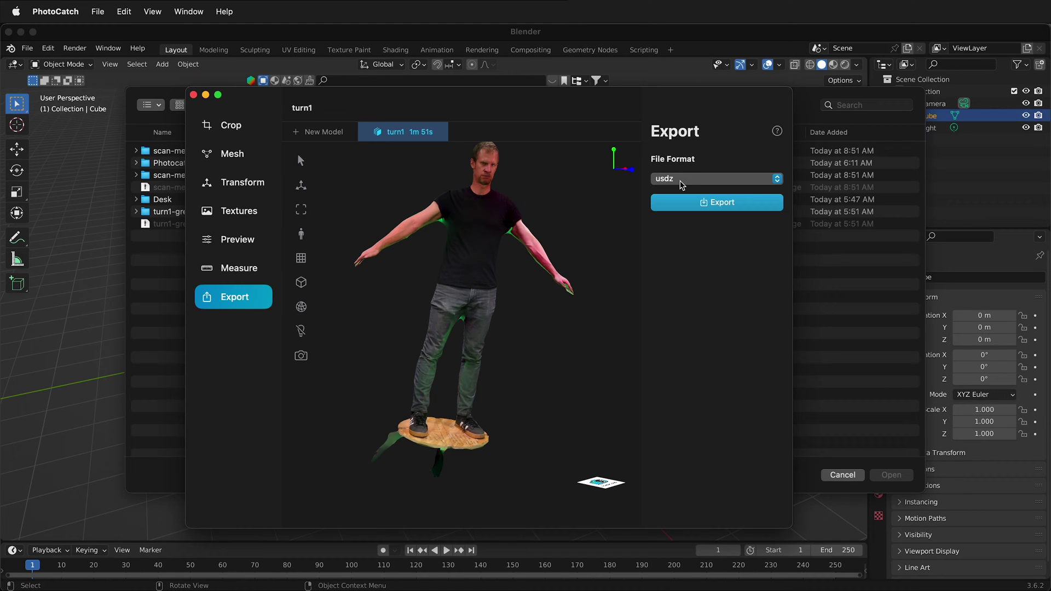
pyautogui.click(682, 183)
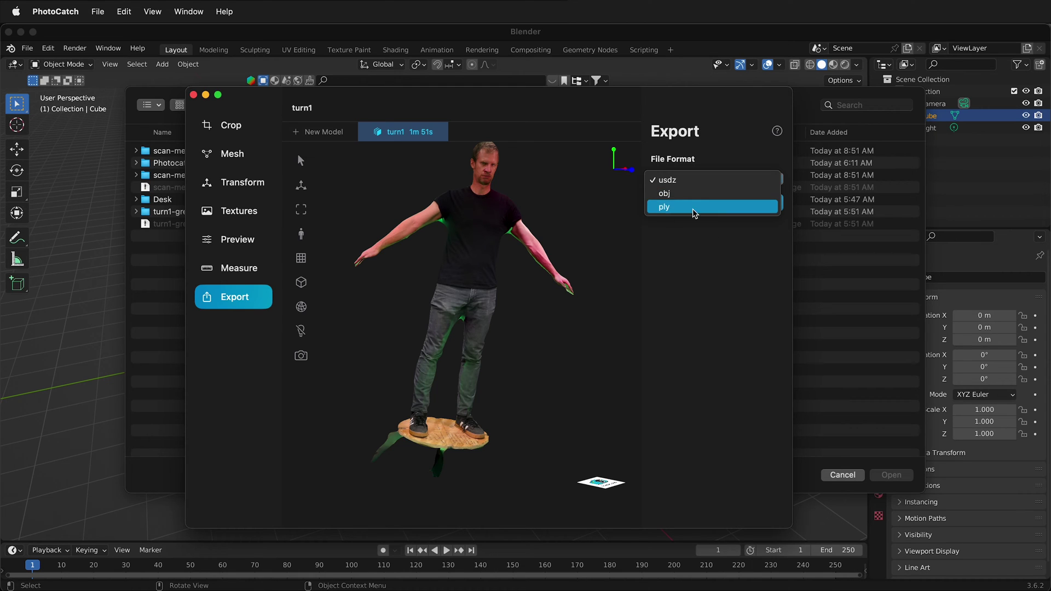
pyautogui.click(680, 196)
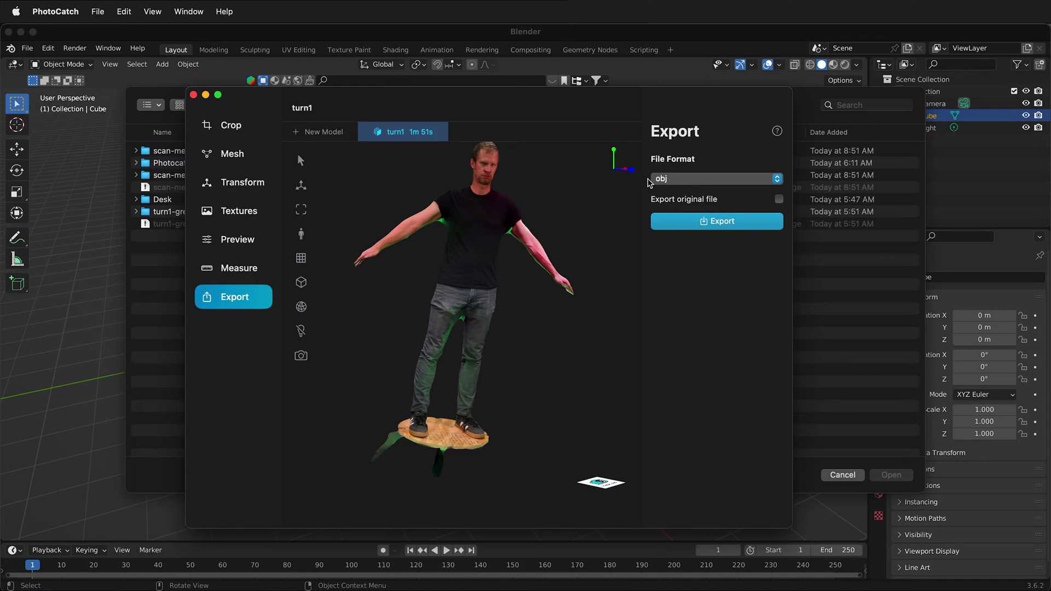
pyautogui.click(773, 200)
pyautogui.moveTo(465, 285); pyautogui.dragTo(489, 300)
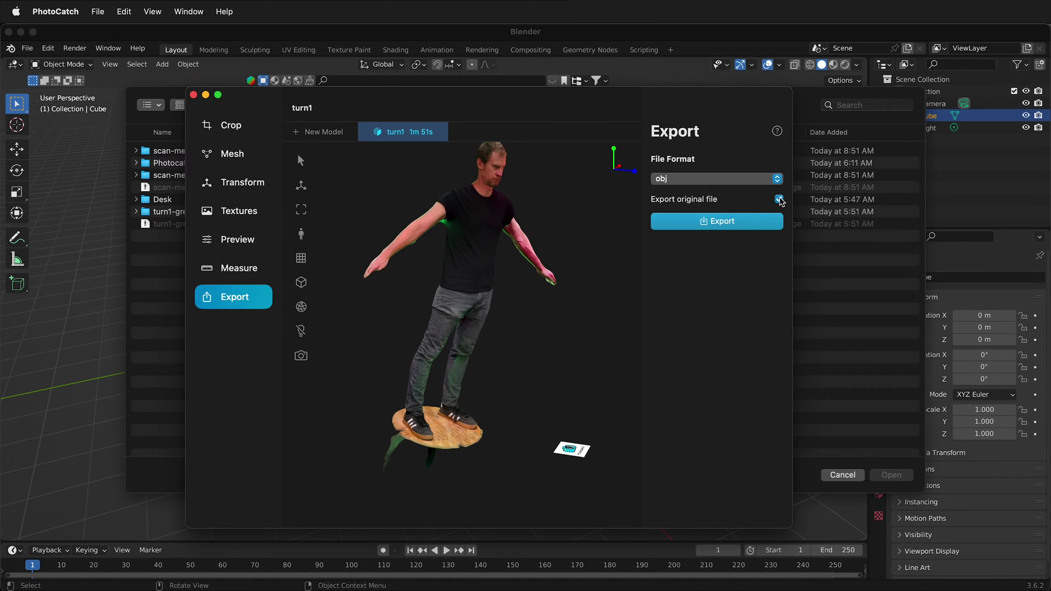
pyautogui.click(741, 225)
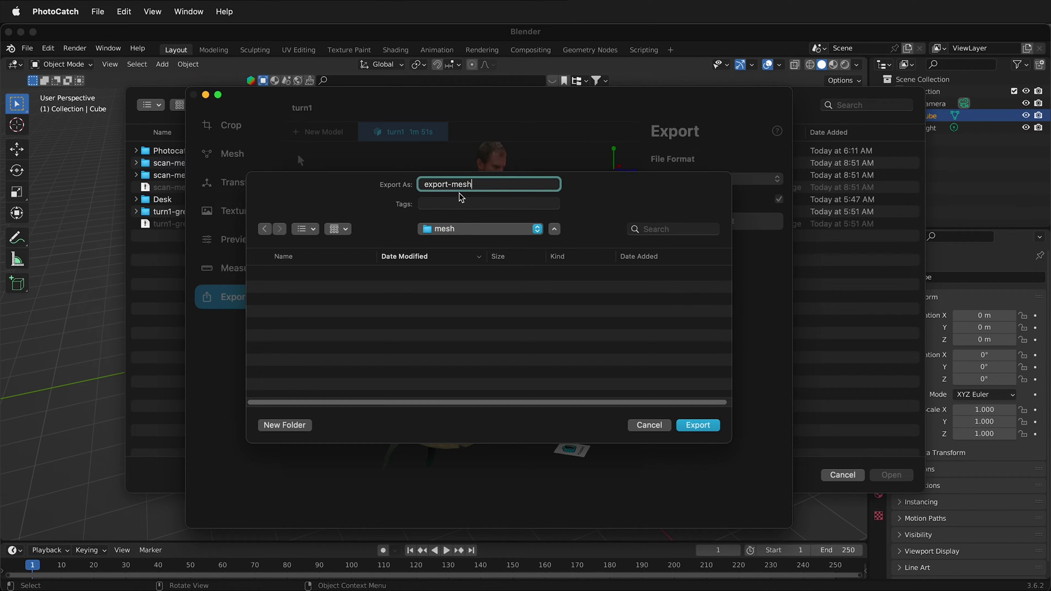
# Confirm saving the export as export-mesh inside the mesh folder.
pyautogui.click(699, 425)
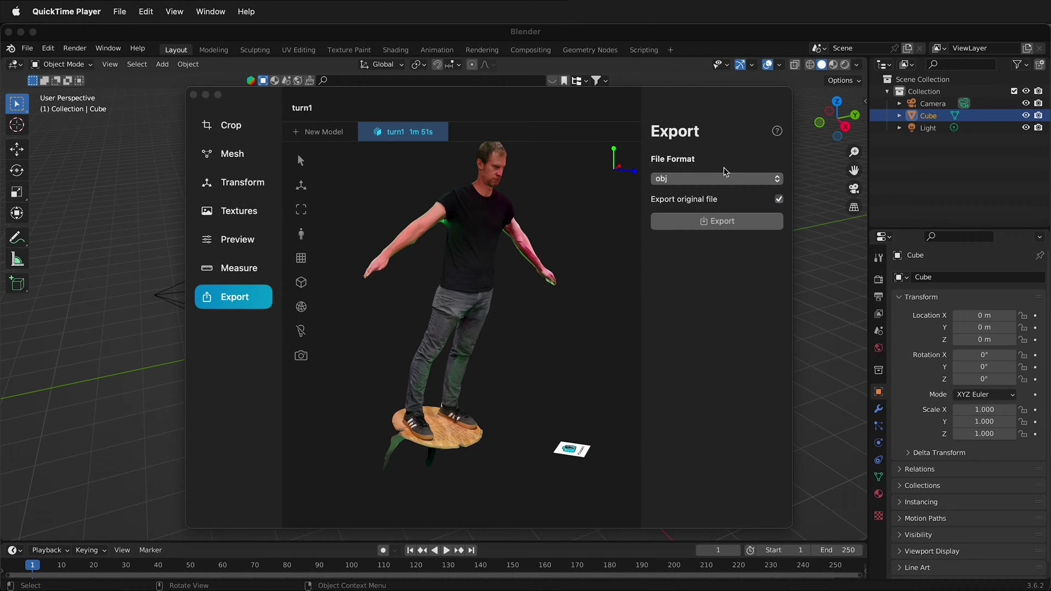
# Import baked_mesh.obj from the export-mesh folder as a Wavefront (.obj) file.
pyautogui.click(108, 223)
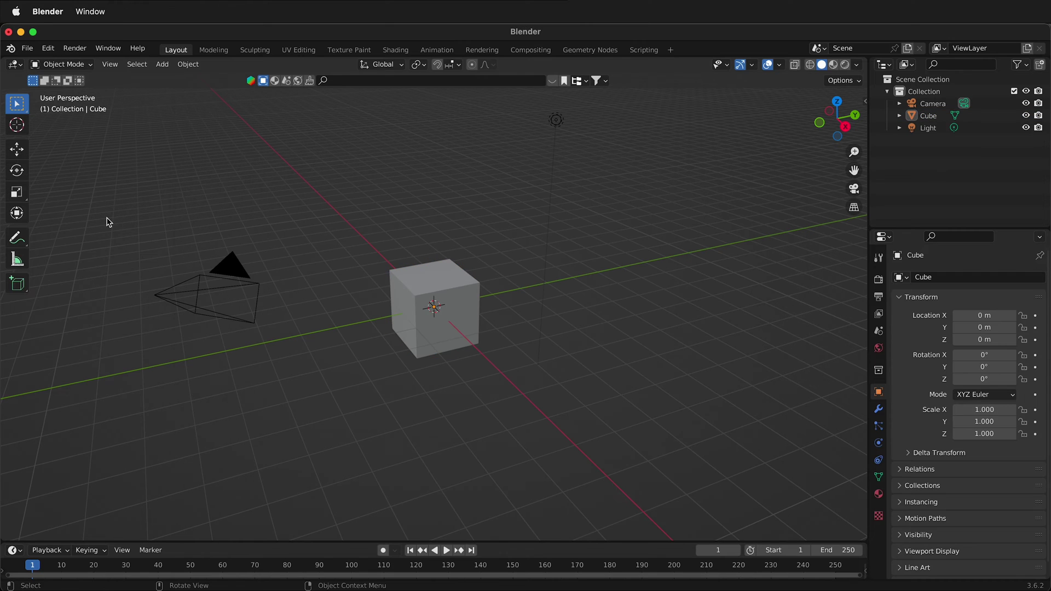
pyautogui.click(27, 48)
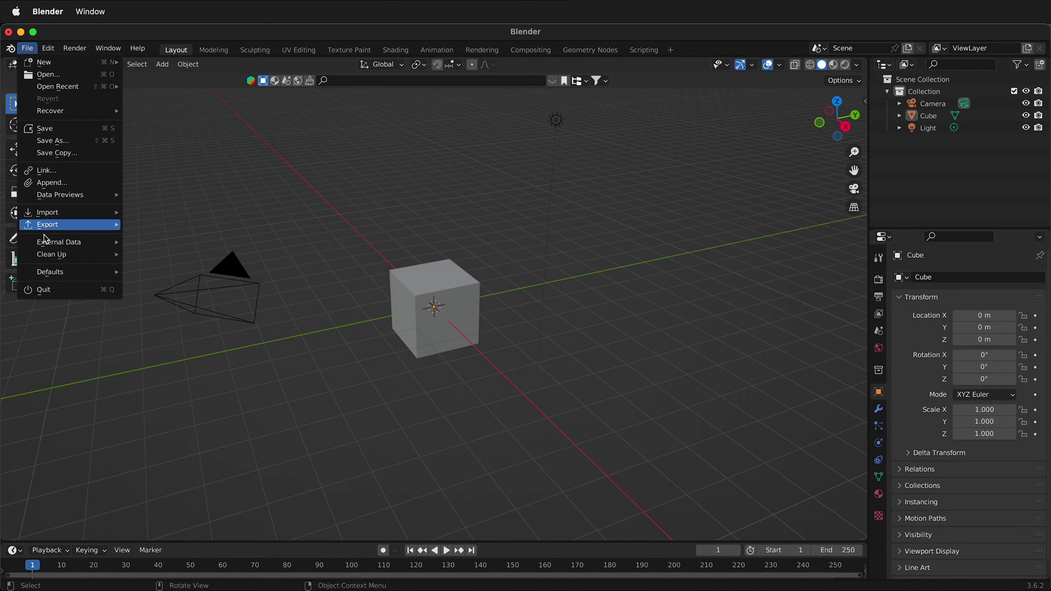
pyautogui.moveTo(48, 213)
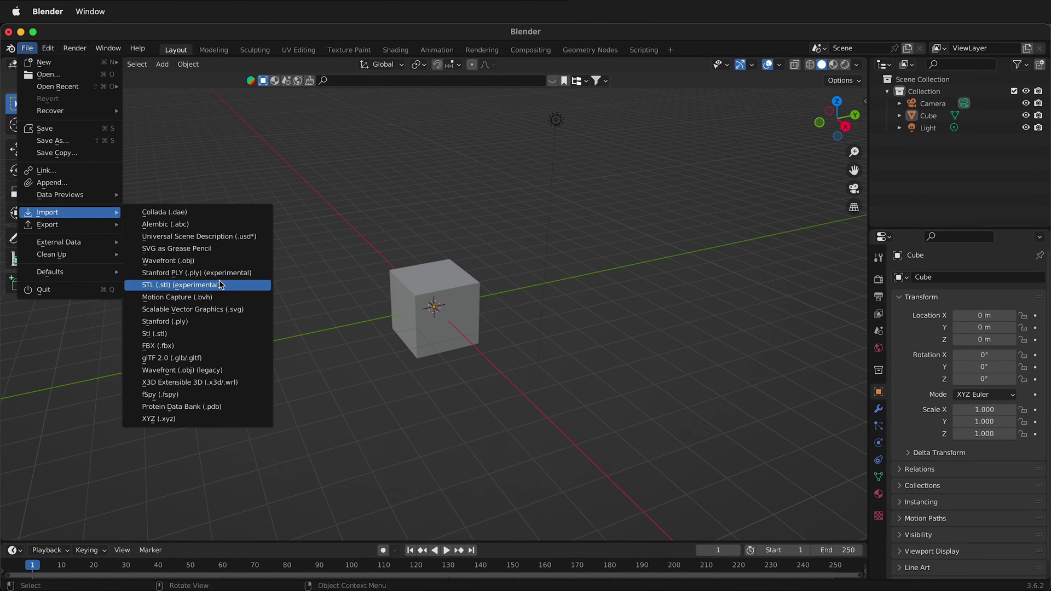
pyautogui.click(181, 260)
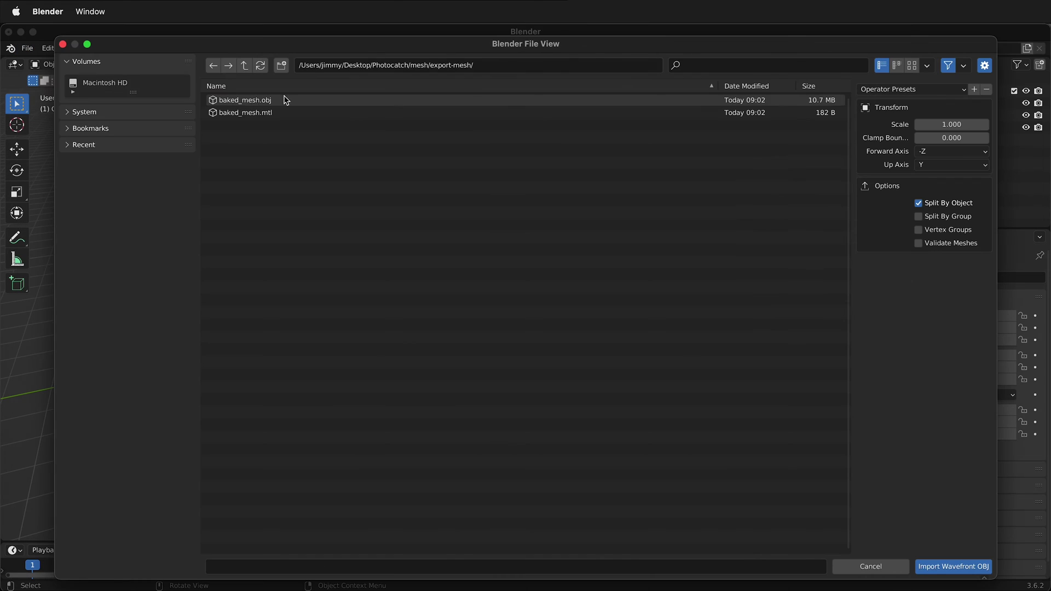
pyautogui.doubleClick(255, 103)
pyautogui.scroll(5, 432, 292)
pyautogui.scroll(1, 432, 290)
# Delete the default cube from the scene.
pyautogui.click(524, 256)
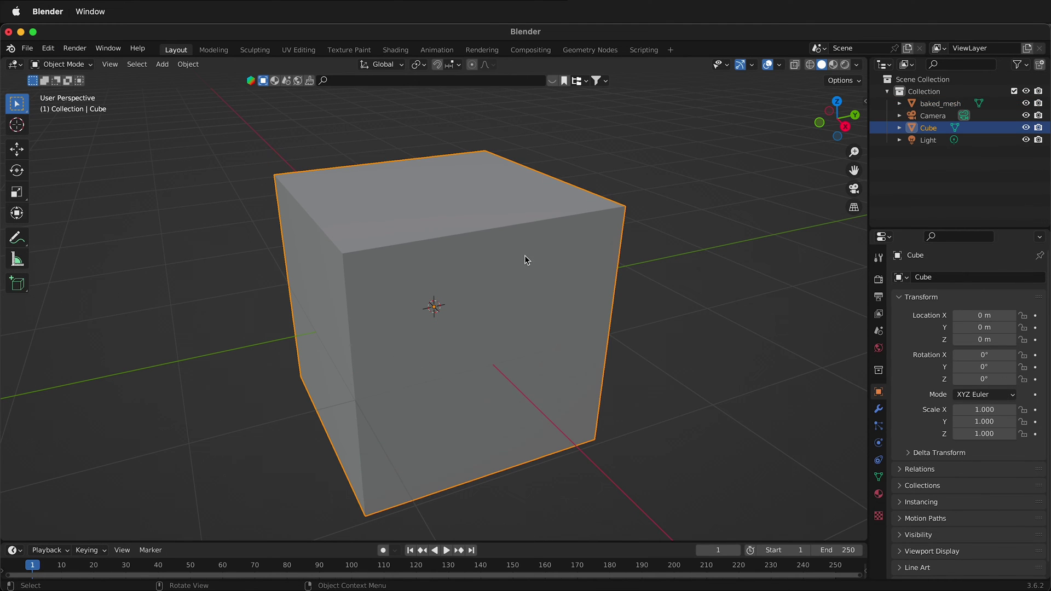
pyautogui.press('x')
pyautogui.click(517, 261)
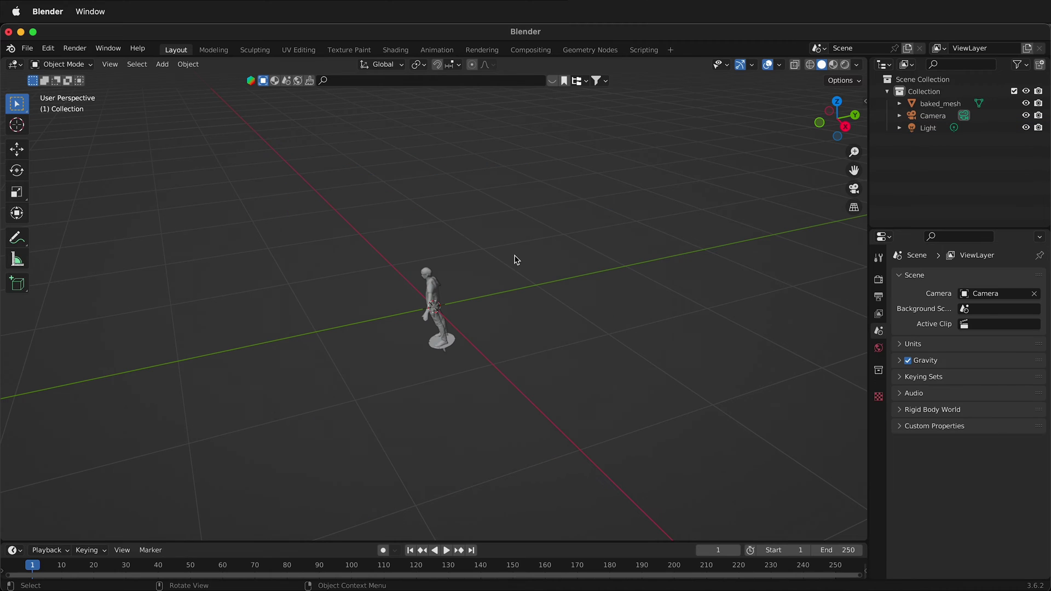
# From the top view, turn baked_mesh about 35° around the Z axis.
pyautogui.click(429, 280)
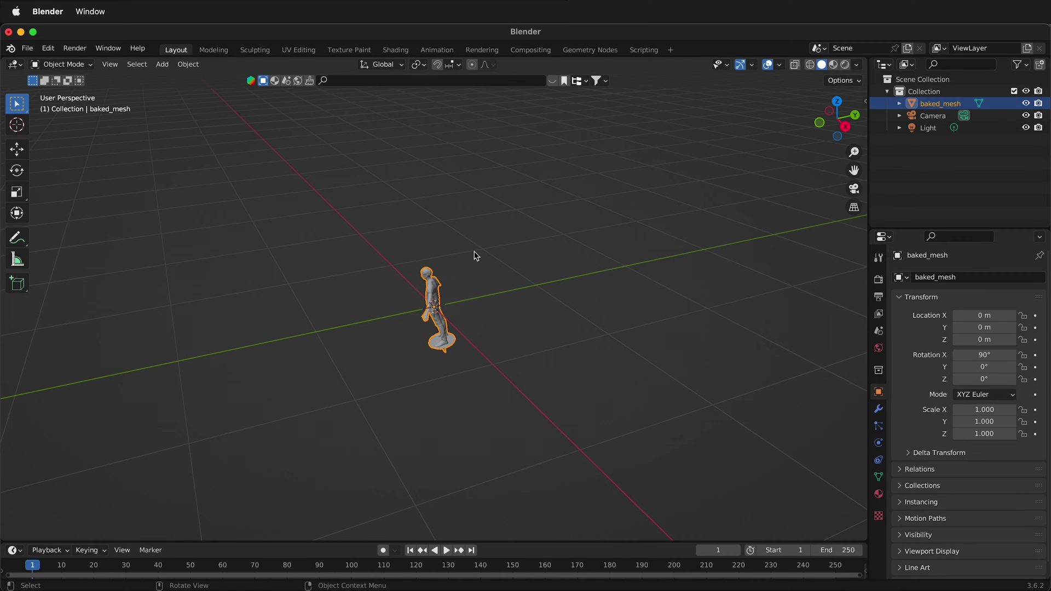
pyautogui.click(836, 106)
pyautogui.scroll(10, 450, 296)
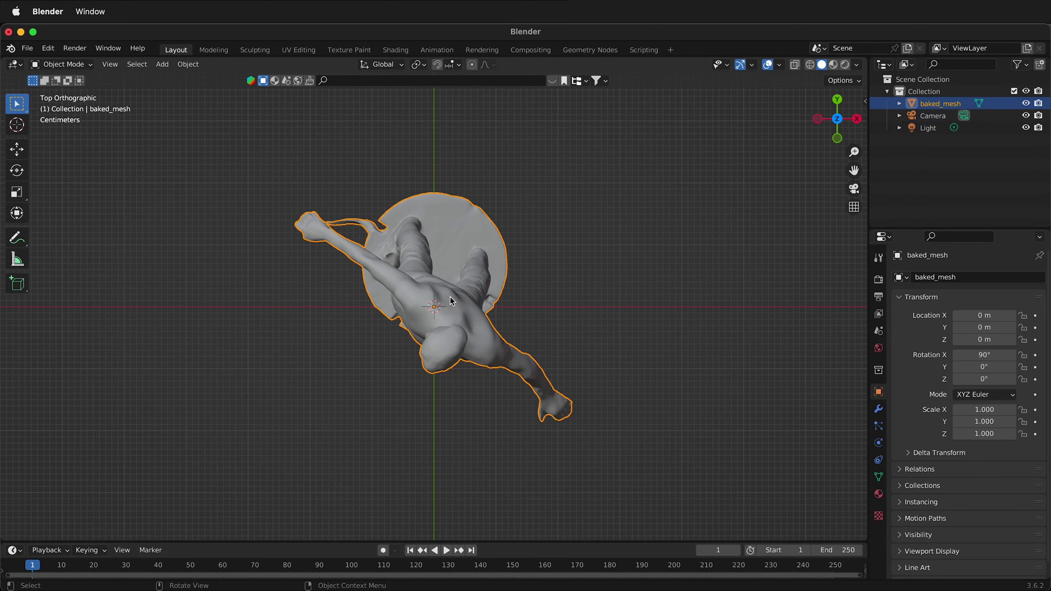
pyautogui.scroll(1, 450, 296)
pyautogui.press('r')
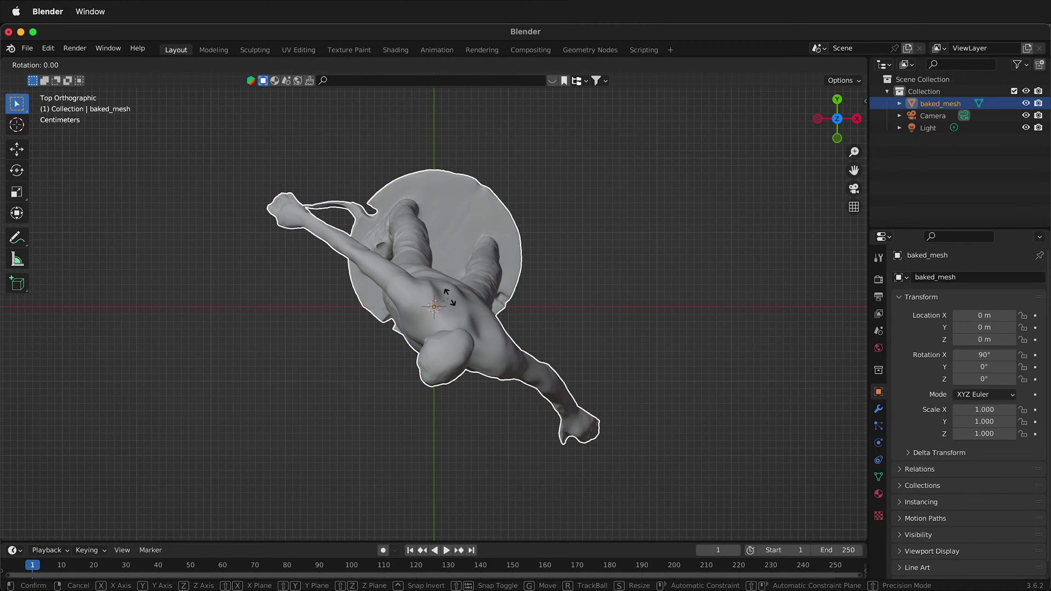
pyautogui.press('z')
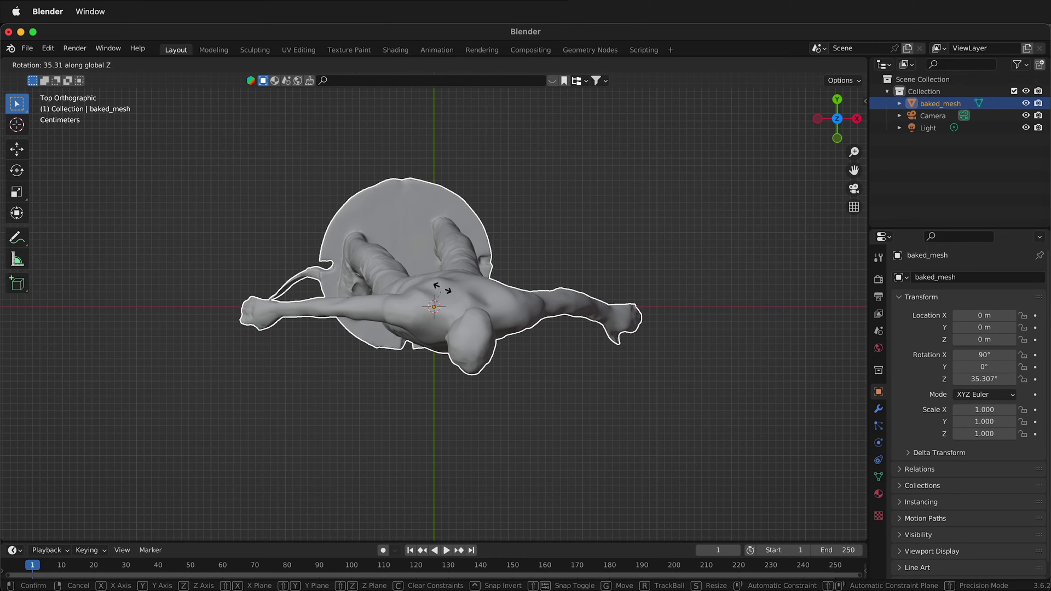
pyautogui.click(443, 288)
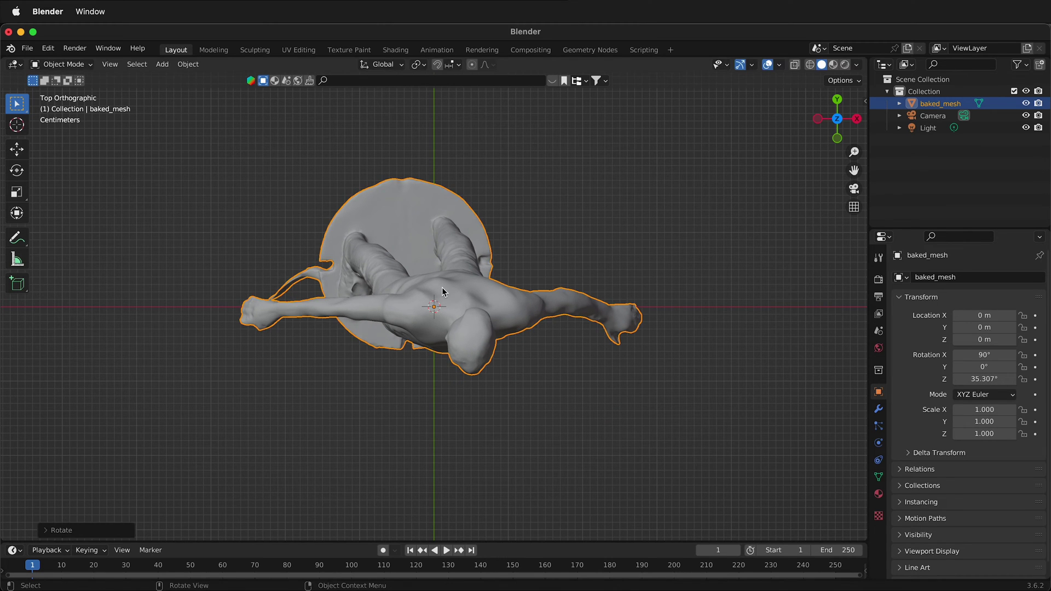
# From the right-side view, tilt the figure upright by rotating it around X.
pyautogui.click(854, 121)
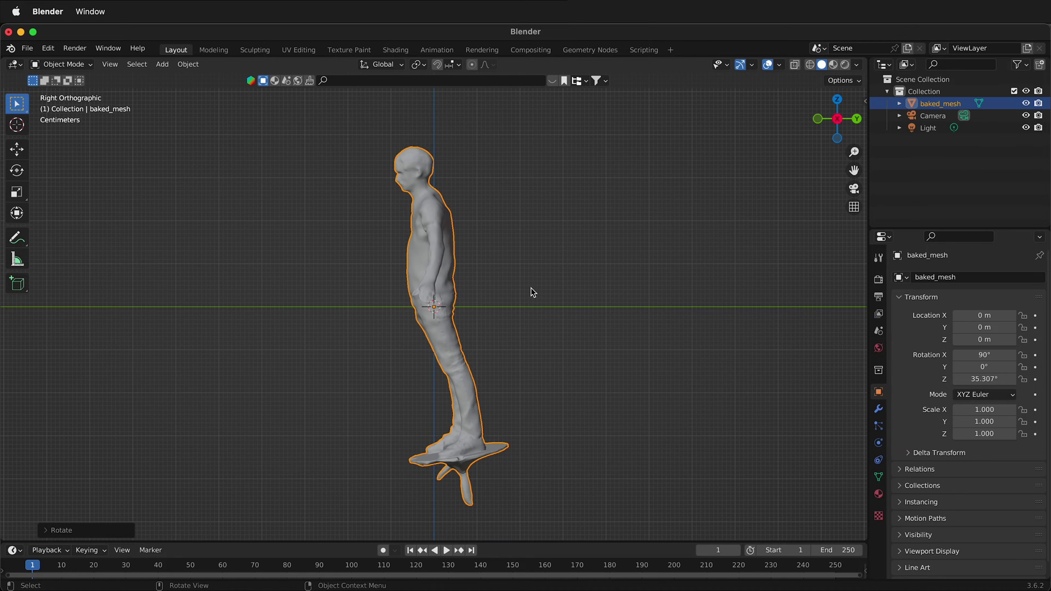
pyautogui.press('r')
pyautogui.press('x')
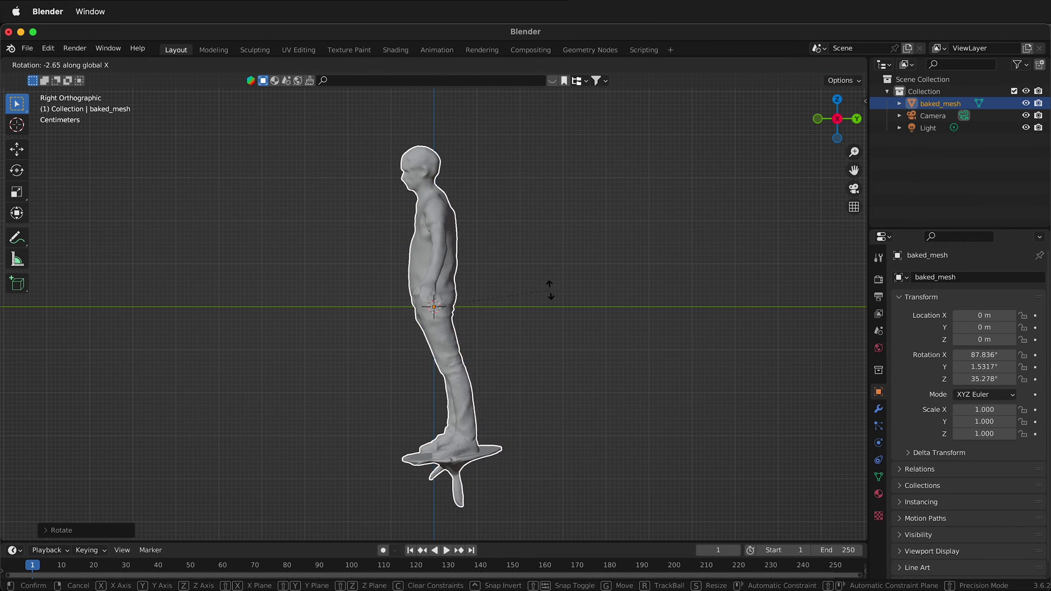
pyautogui.click(576, 304)
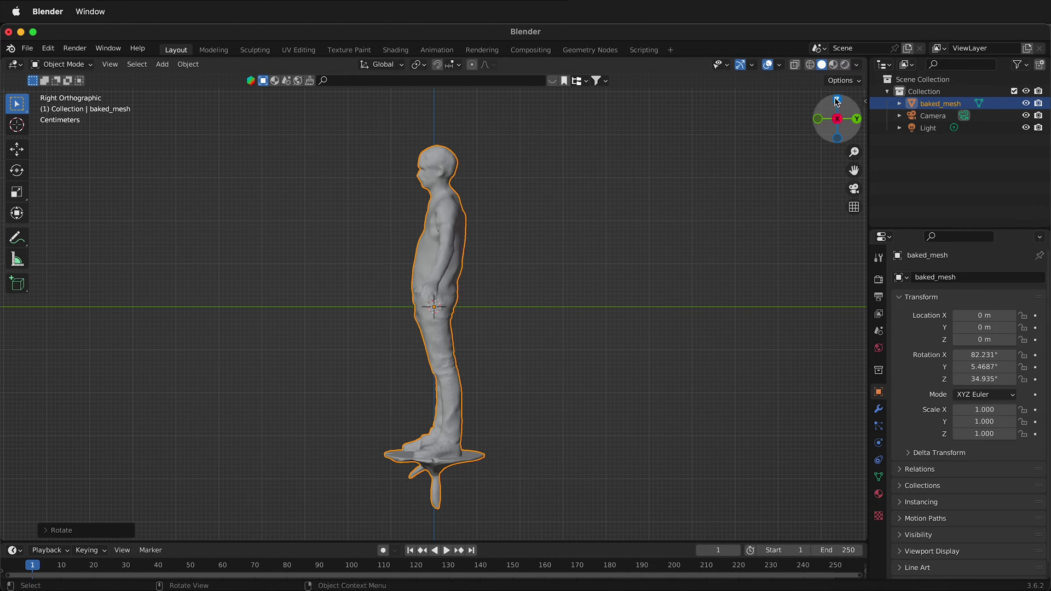
# In the front view, begin correcting the figure's sideways tilt around the Y axis.
pyautogui.click(819, 120)
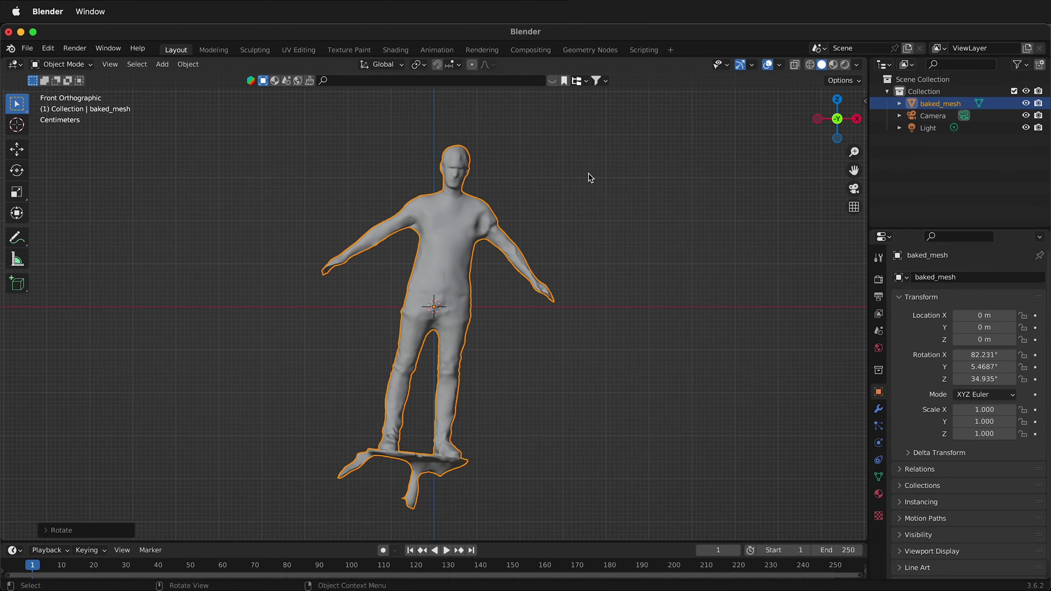
pyautogui.press('r')
pyautogui.press('y')
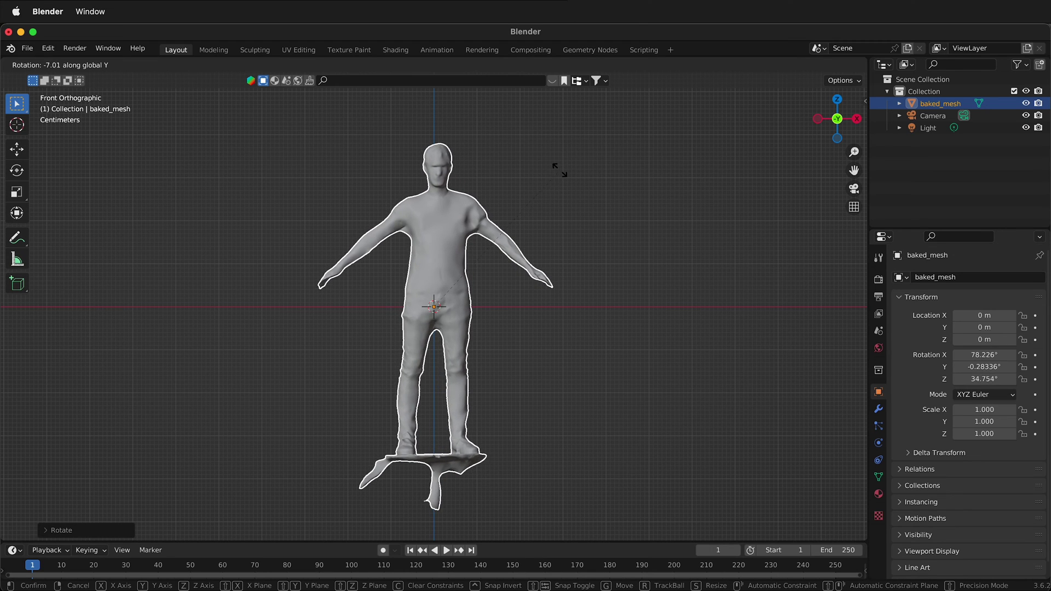
# Confirm the Y tilt correction and move the figure so its feet rest on the ground line.
pyautogui.click(560, 173)
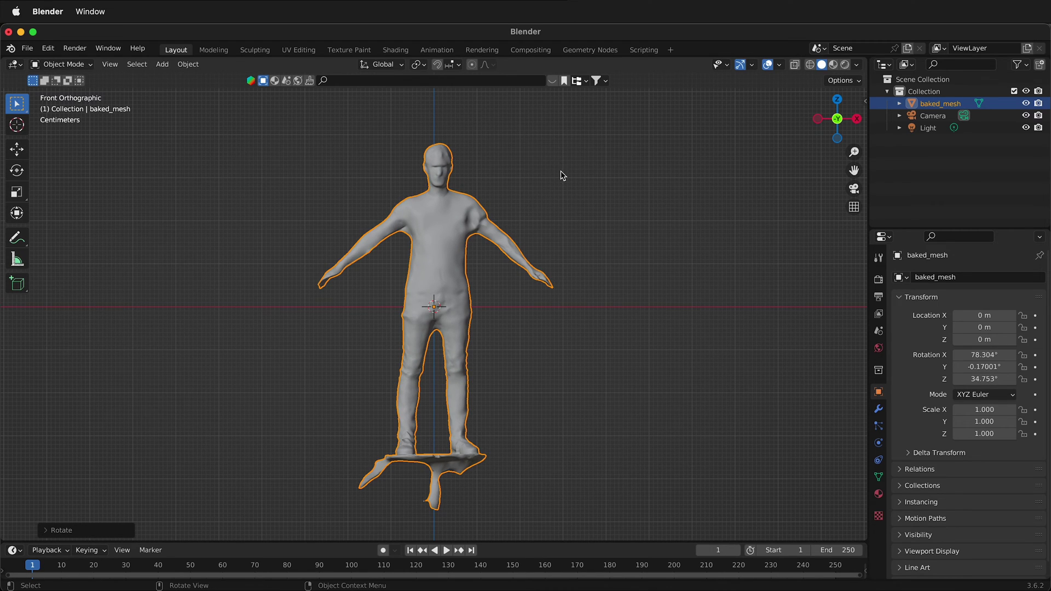
pyautogui.press('g')
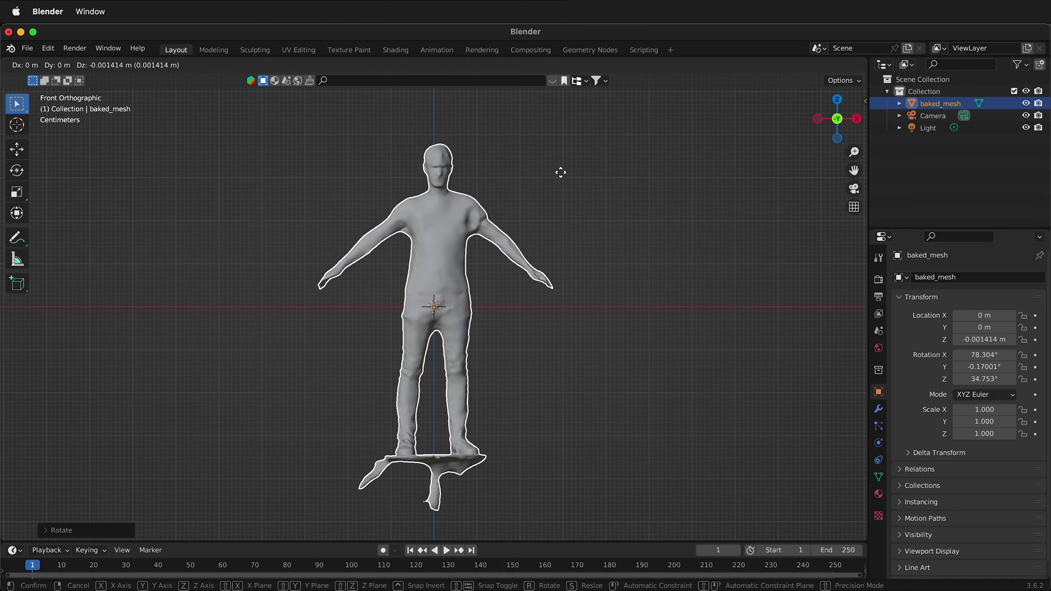
pyautogui.hotkey('shift', 'y')
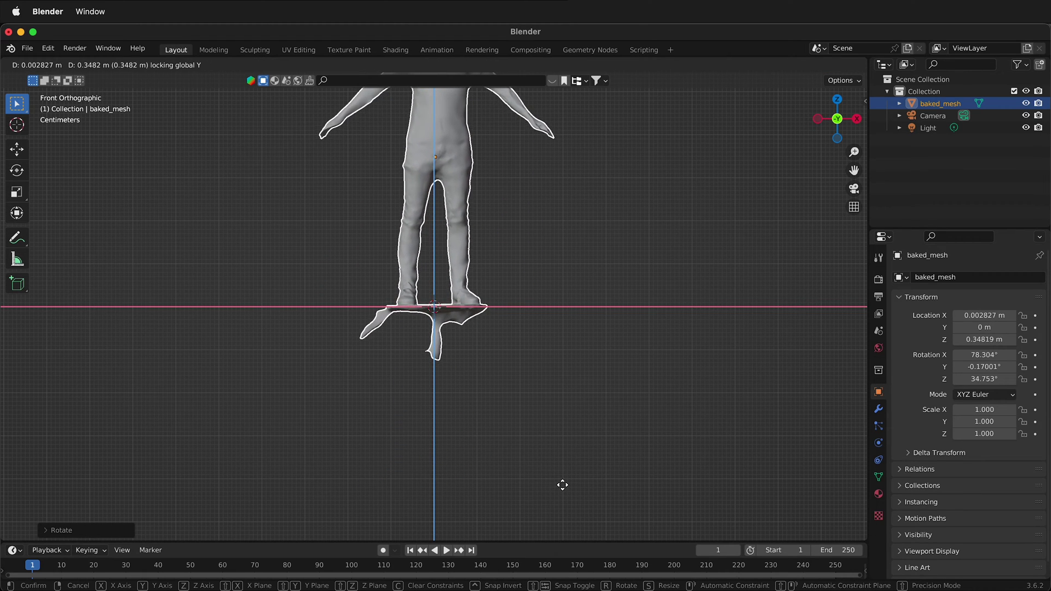
pyautogui.click(562, 484)
pyautogui.scroll(-3, 566, 311)
pyautogui.scroll(-2, 521, 202)
# Try enlarging the figure about 5.4 times, then undo it to keep scale 1.000.
pyautogui.moveTo(517, 173); pyautogui.dragTo(498, 212, button='middle')
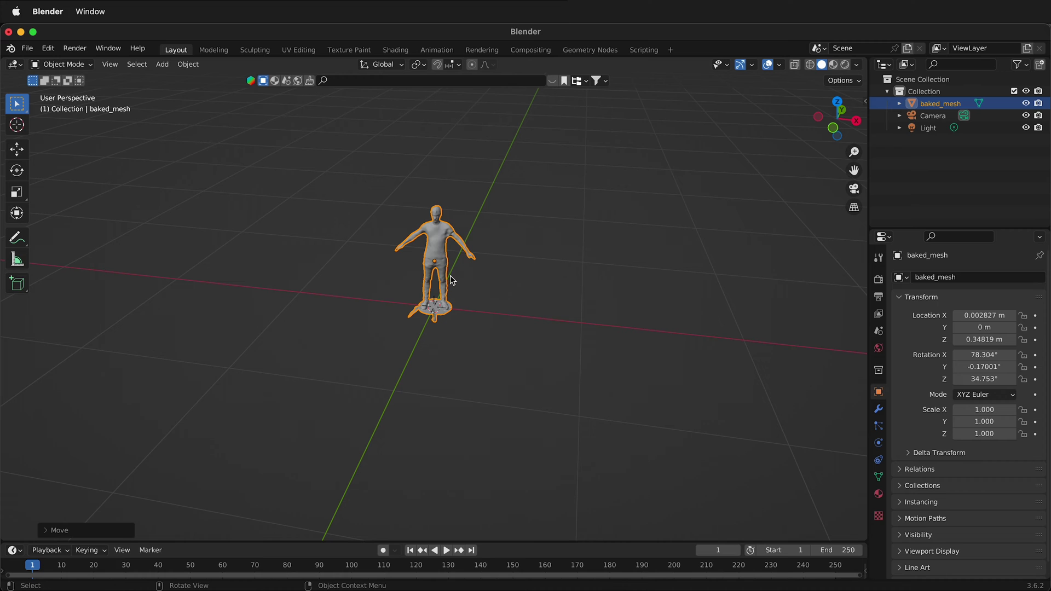
pyautogui.press('s')
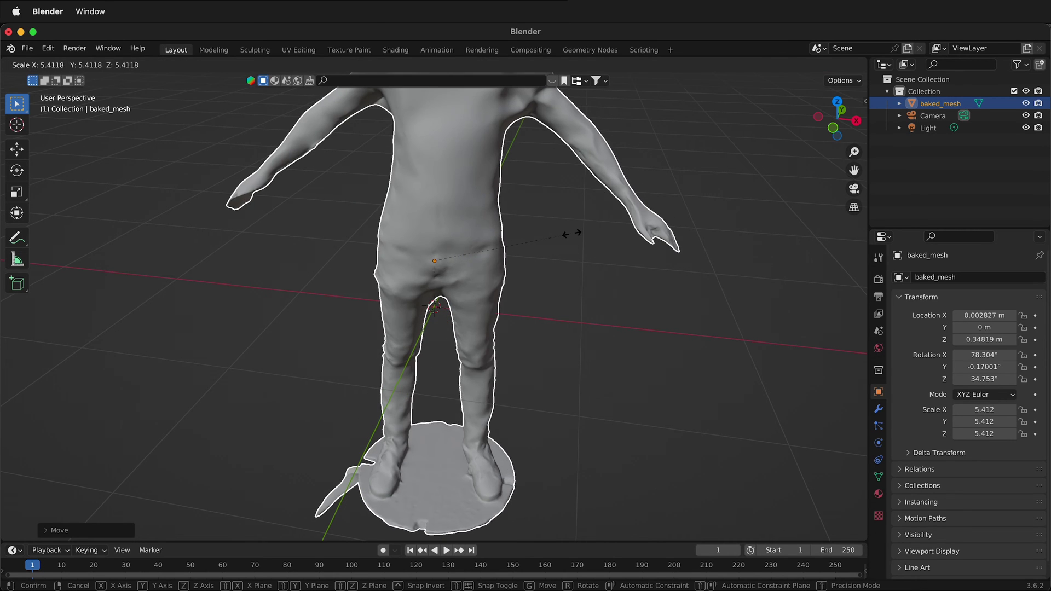
pyautogui.click(573, 236)
pyautogui.press('super+z')
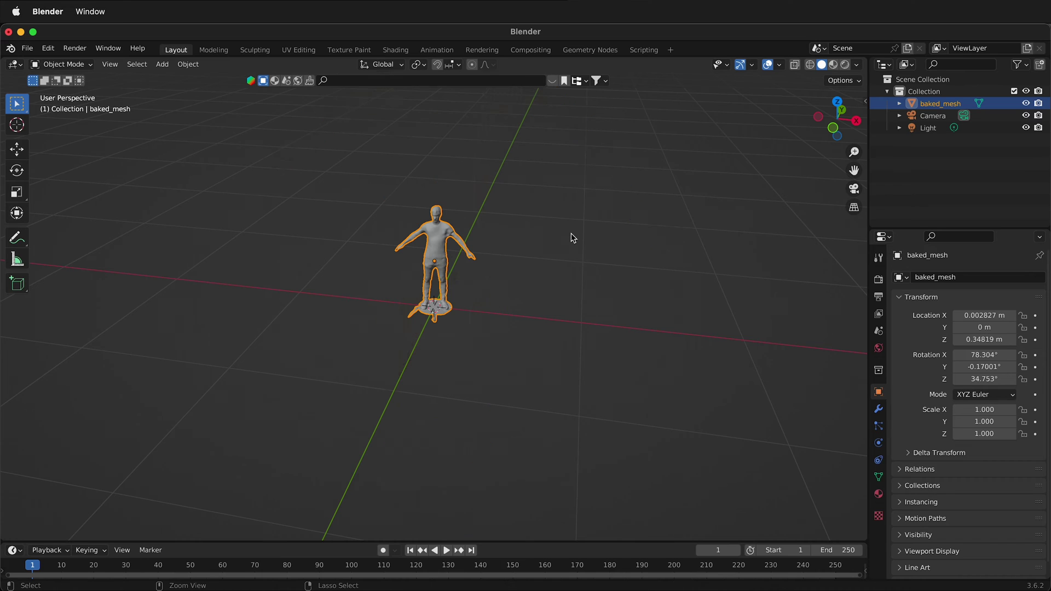
# Set the Transform Pivot Point to 3D Cursor and orbit to a level front view.
pyautogui.click(424, 66)
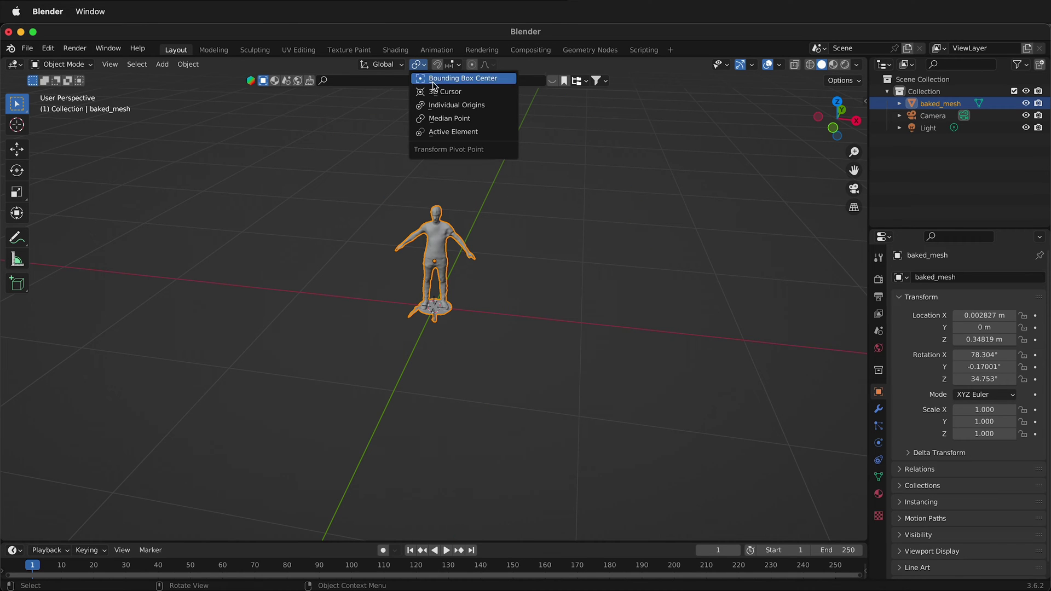
pyautogui.click(440, 91)
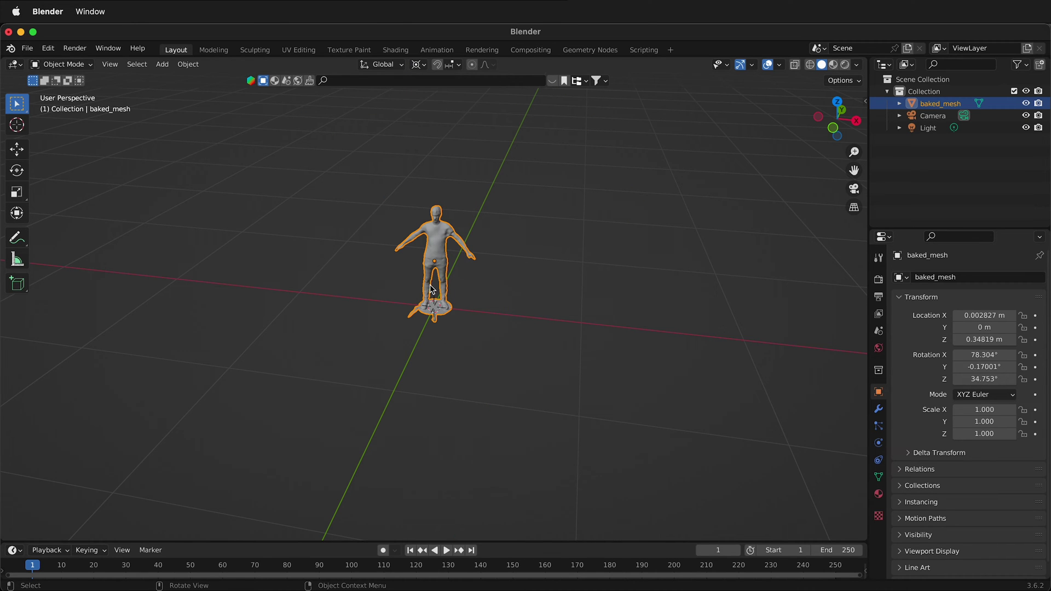
pyautogui.scroll(-3, 558, 377)
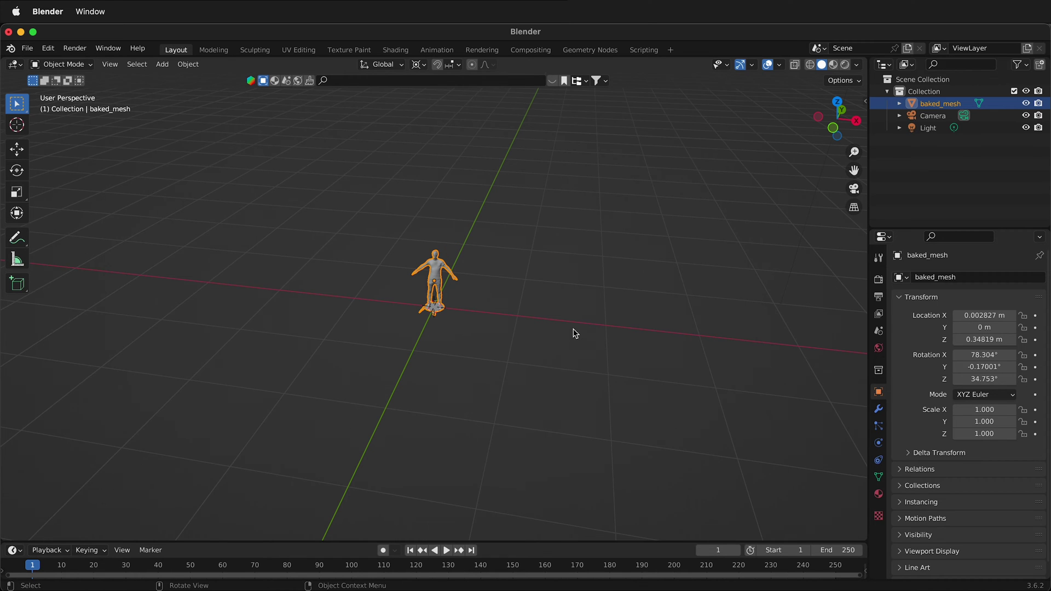
pyautogui.moveTo(575, 334); pyautogui.dragTo(481, 282, button='middle')
pyautogui.scroll(3, 482, 279)
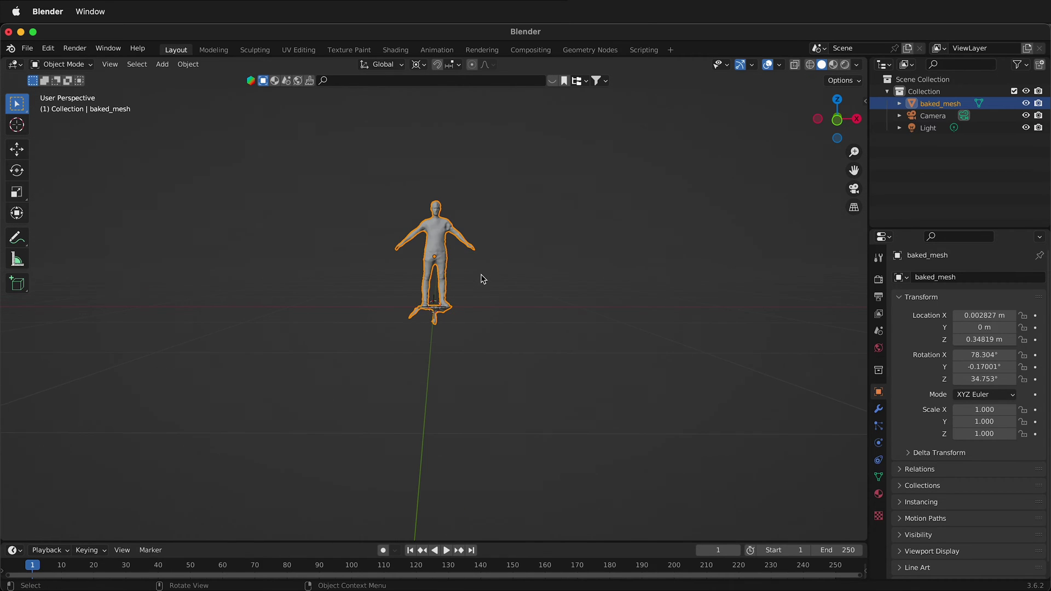
# Add a cube and raise it 1 m along Z.
pyautogui.hotkey('shift', 'a')
pyautogui.moveTo(481, 278)
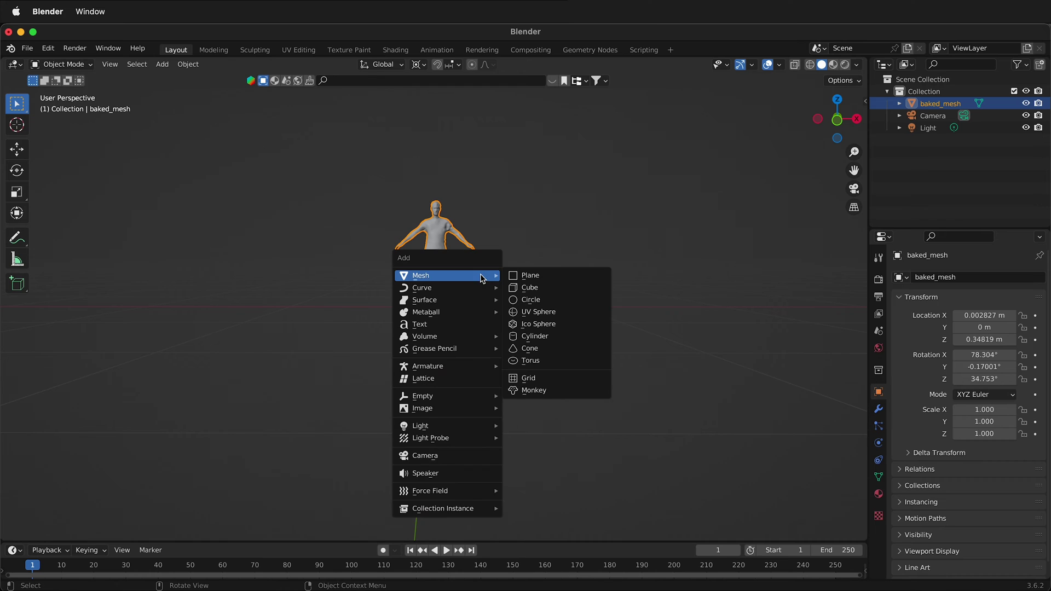
pyautogui.click(547, 289)
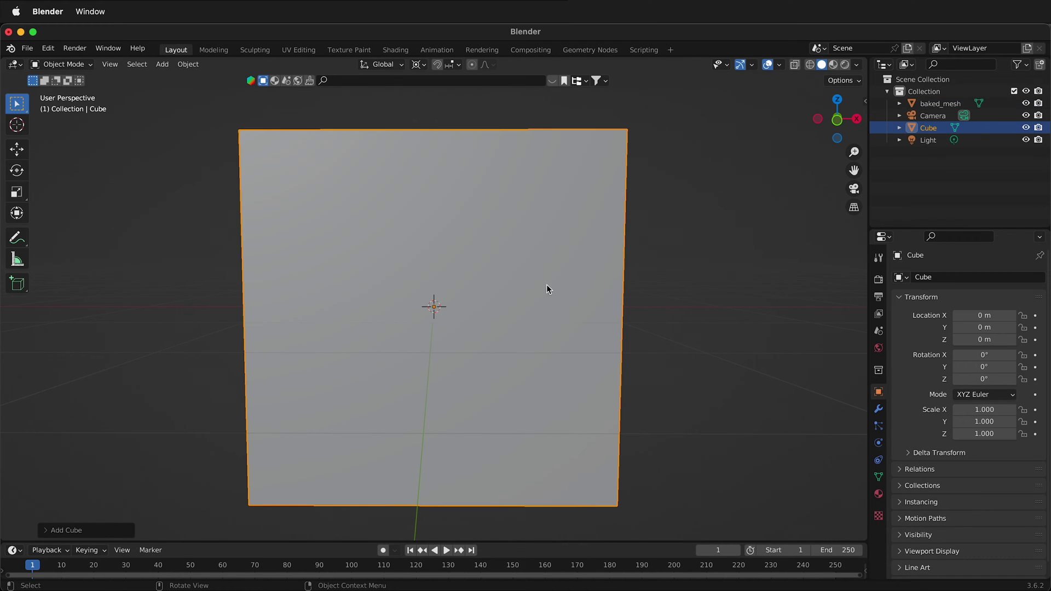
pyautogui.press('g')
pyautogui.press('z')
pyautogui.press('1')
pyautogui.press('Return')
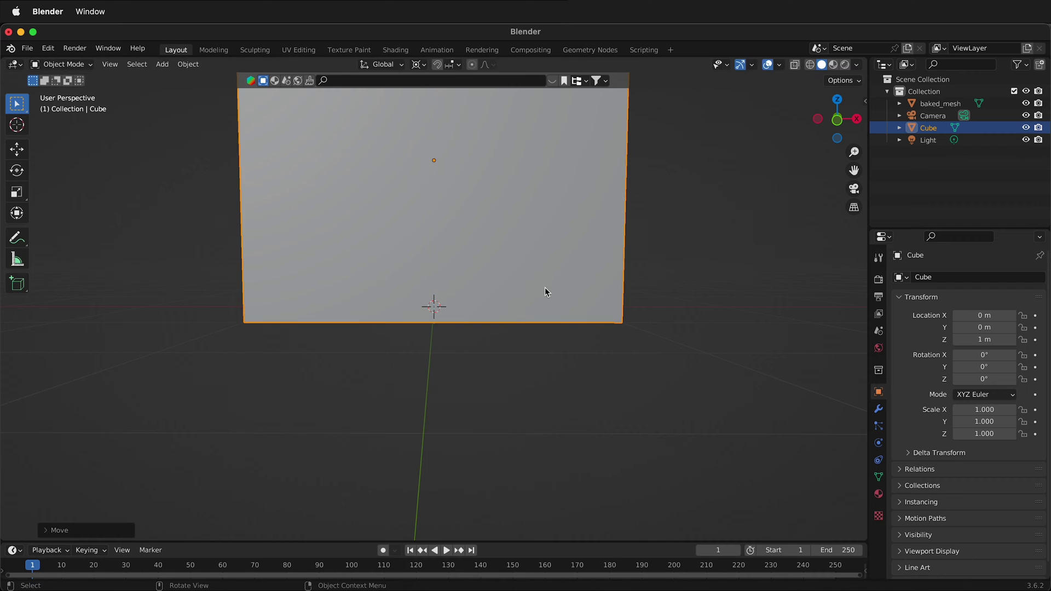
# Set the cube's Z dimension to 1.93 m in the N sidebar.
pyautogui.click(865, 101)
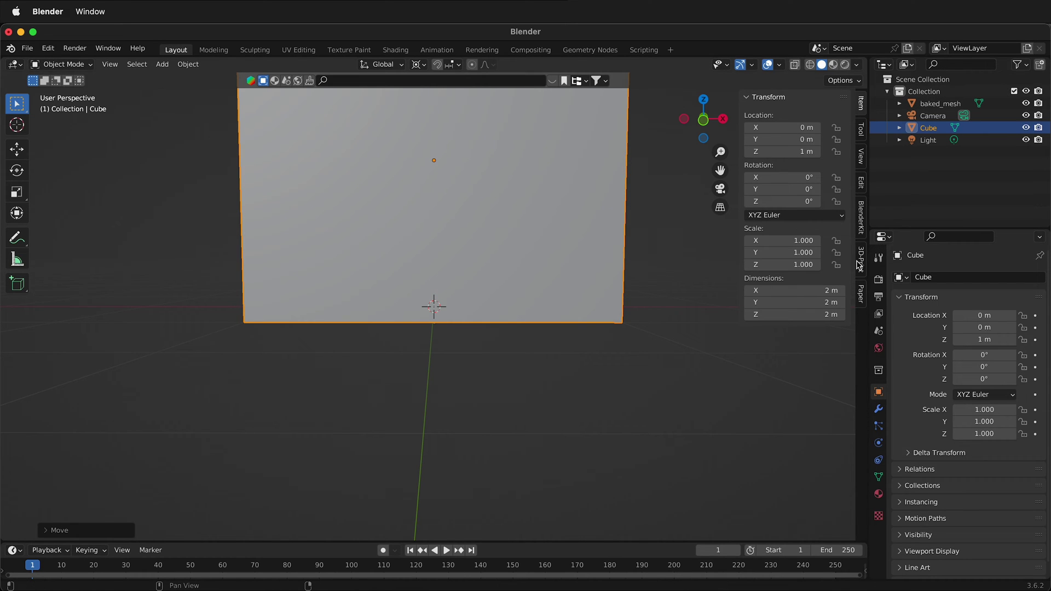
pyautogui.click(831, 315)
pyautogui.write('1.93')
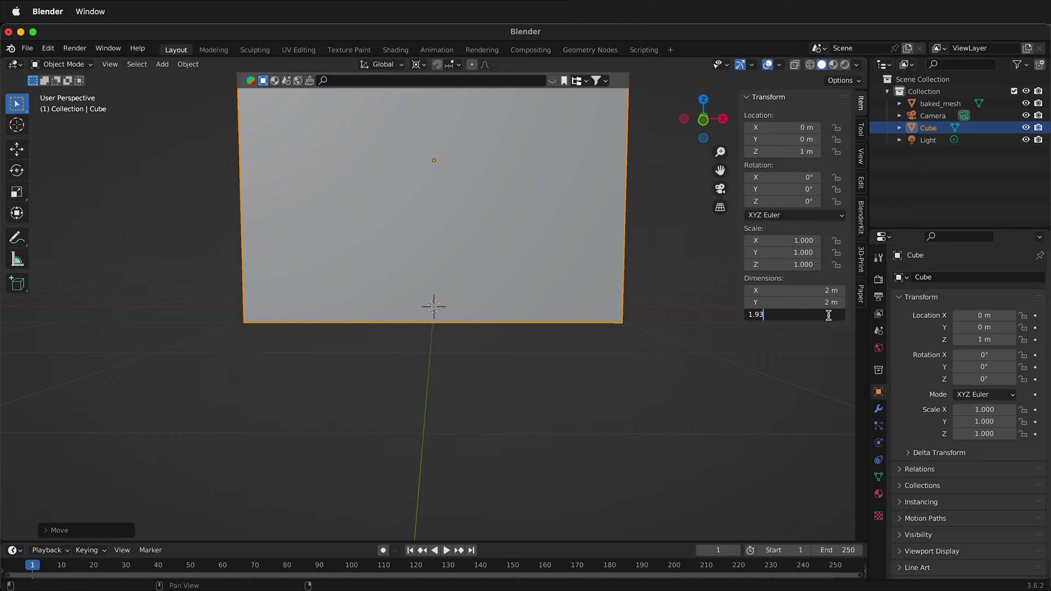
pyautogui.press('Return')
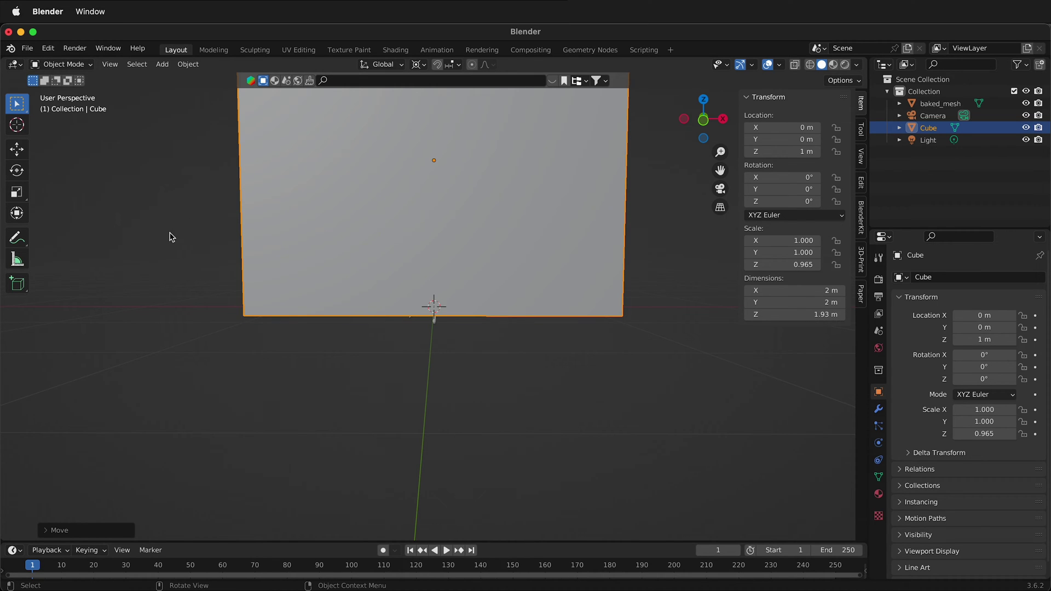
# In front view, lower the cube along Z to rest on the ground at Z 0.96539 m.
pyautogui.click(703, 120)
pyautogui.scroll(4, 516, 209)
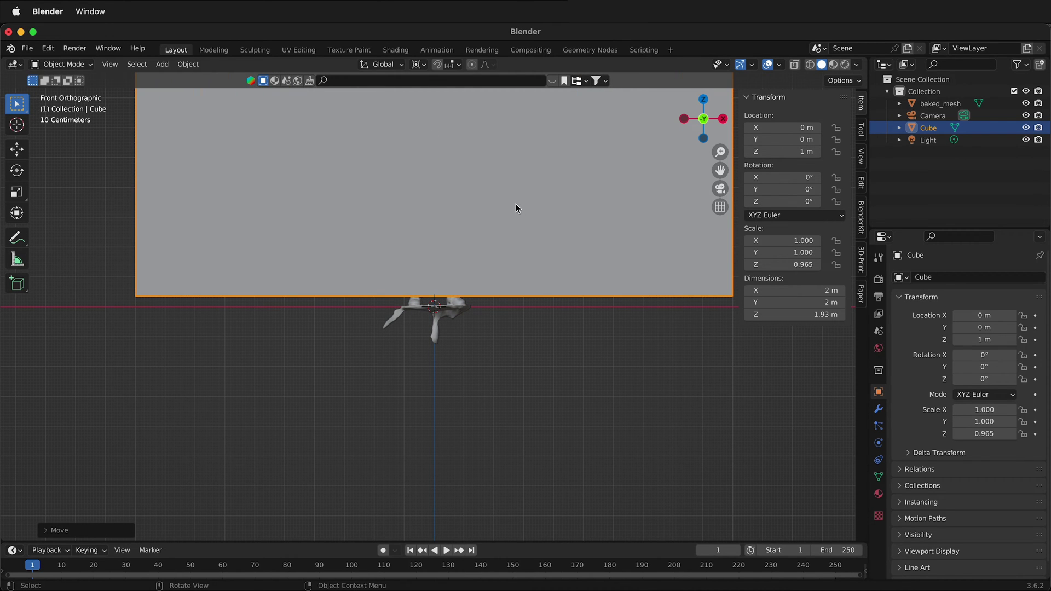
pyautogui.press('g')
pyautogui.press('z')
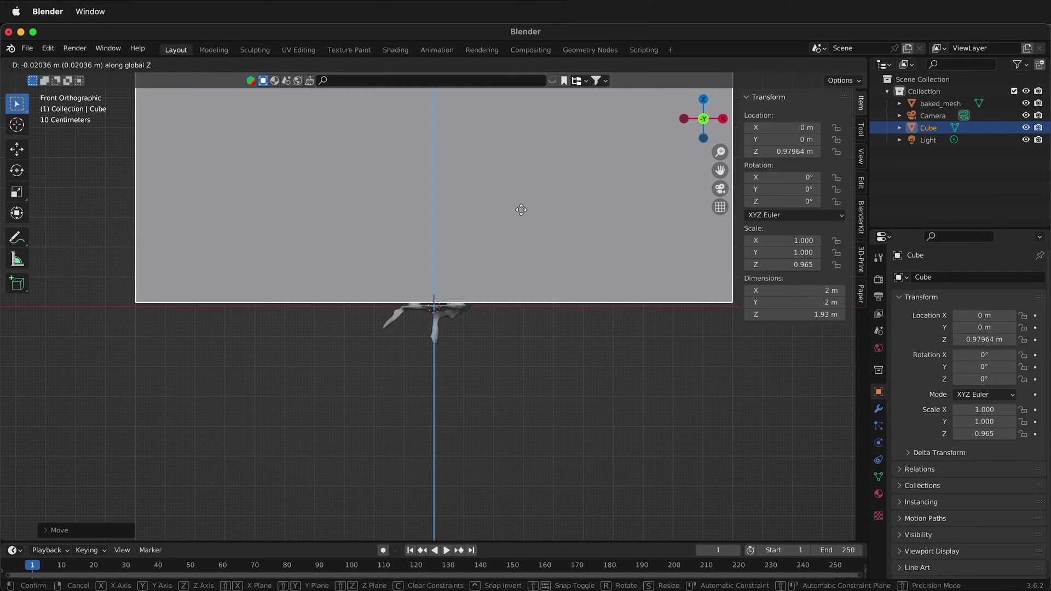
pyautogui.click(521, 214)
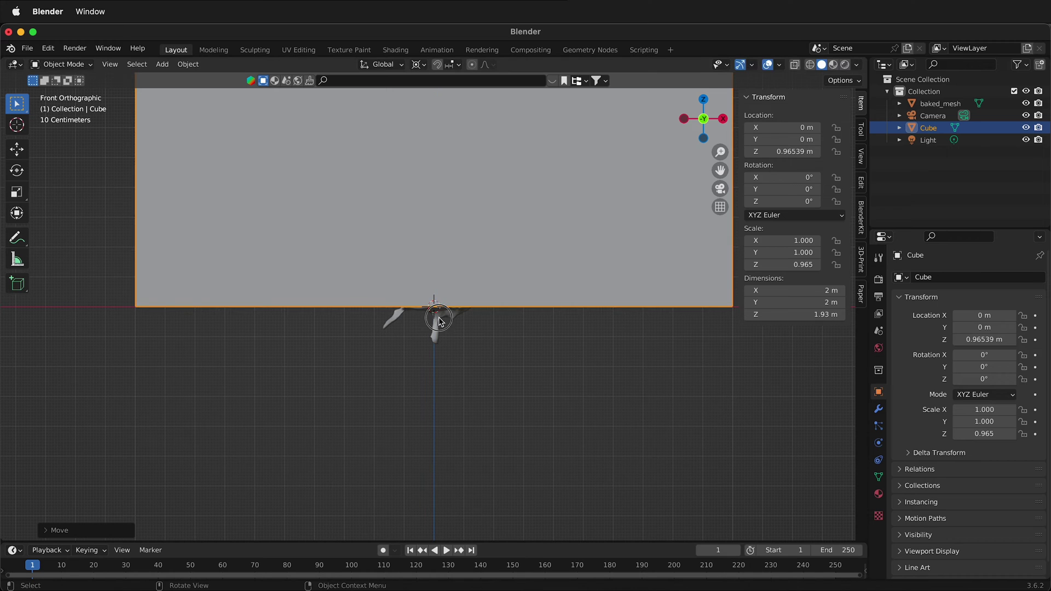
# Scale baked_mesh uniformly to 2.638 so its head meets the 1.93 m cube's top.
pyautogui.click(436, 315)
pyautogui.scroll(-7, 437, 315)
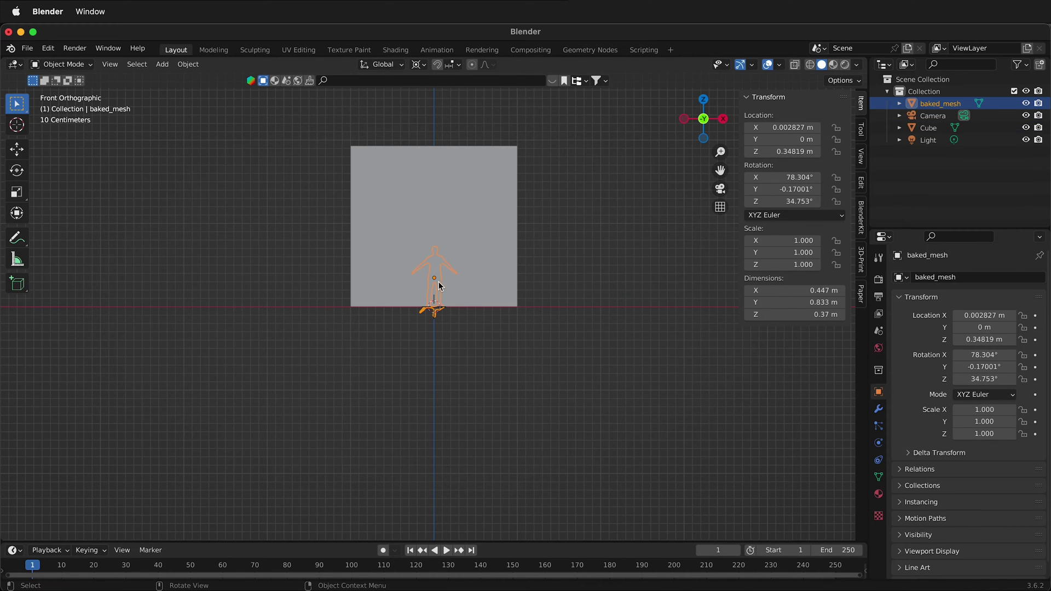
pyautogui.press('s')
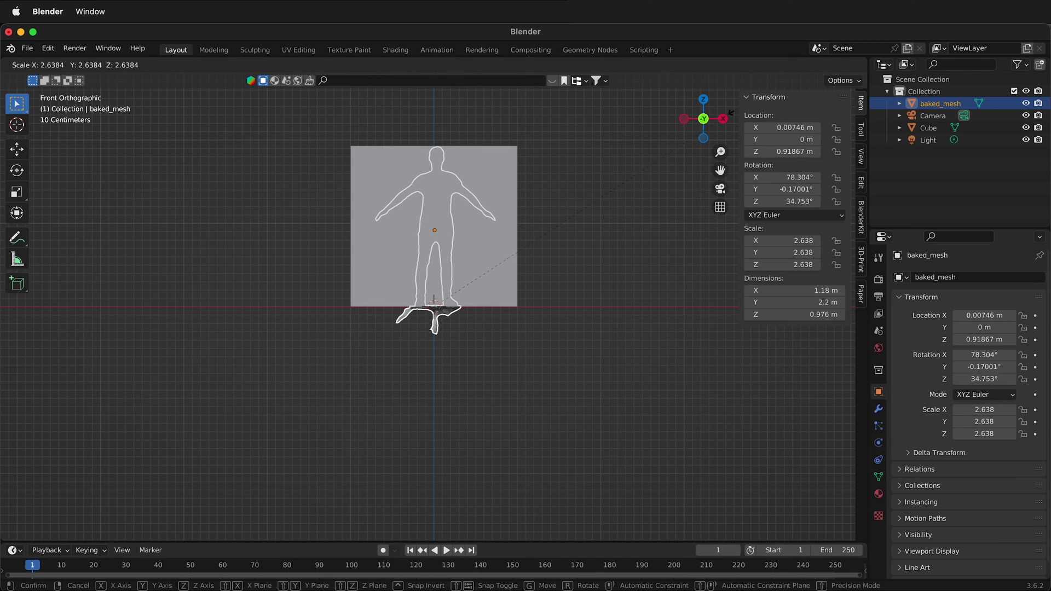
pyautogui.click(605, 156)
pyautogui.click(483, 285)
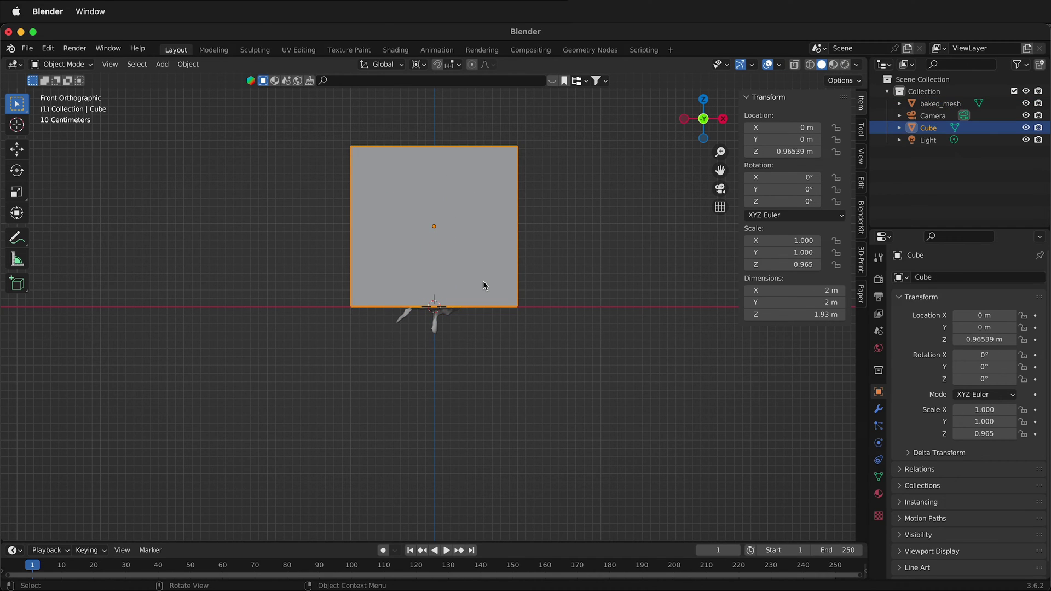
# Delete the 1.93 m reference cube, inspect the torso, and reselect baked_mesh.
pyautogui.press('x')
pyautogui.click(482, 280)
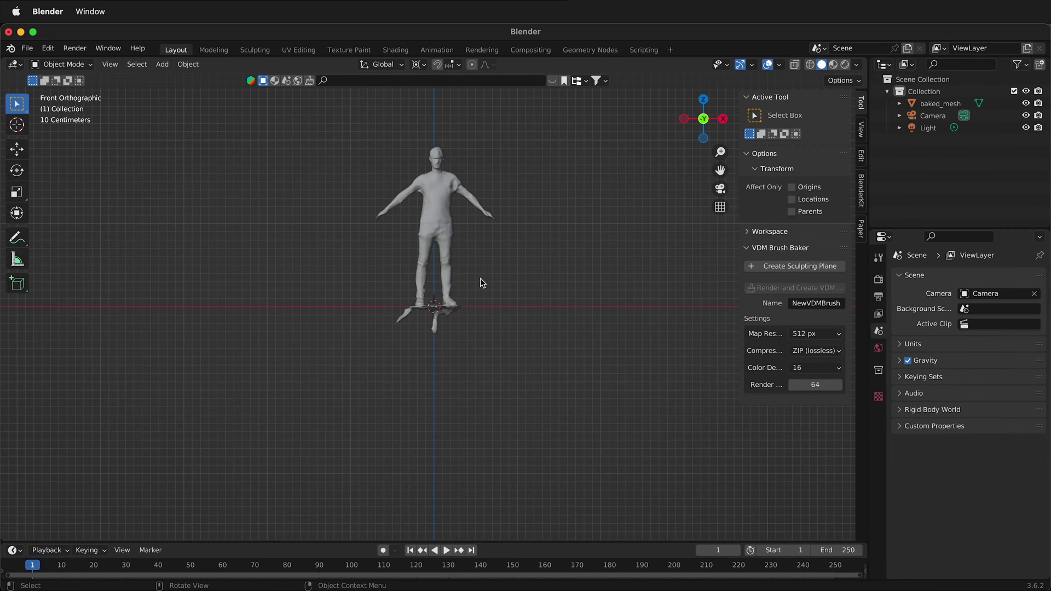
pyautogui.moveTo(482, 277); pyautogui.dragTo(445, 189, button='middle')
pyautogui.scroll(5, 444, 181)
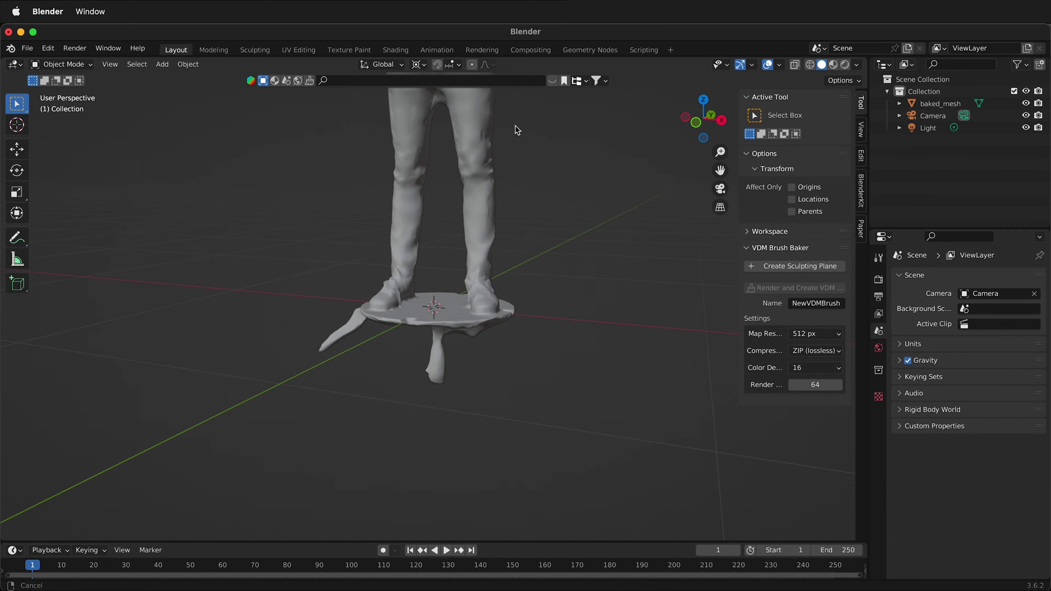
pyautogui.keyDown('shift'); pyautogui.moveTo(516, 132); pyautogui.dragTo(462, 469, button='middle'); pyautogui.keyUp('shift')
pyautogui.scroll(3, 437, 413)
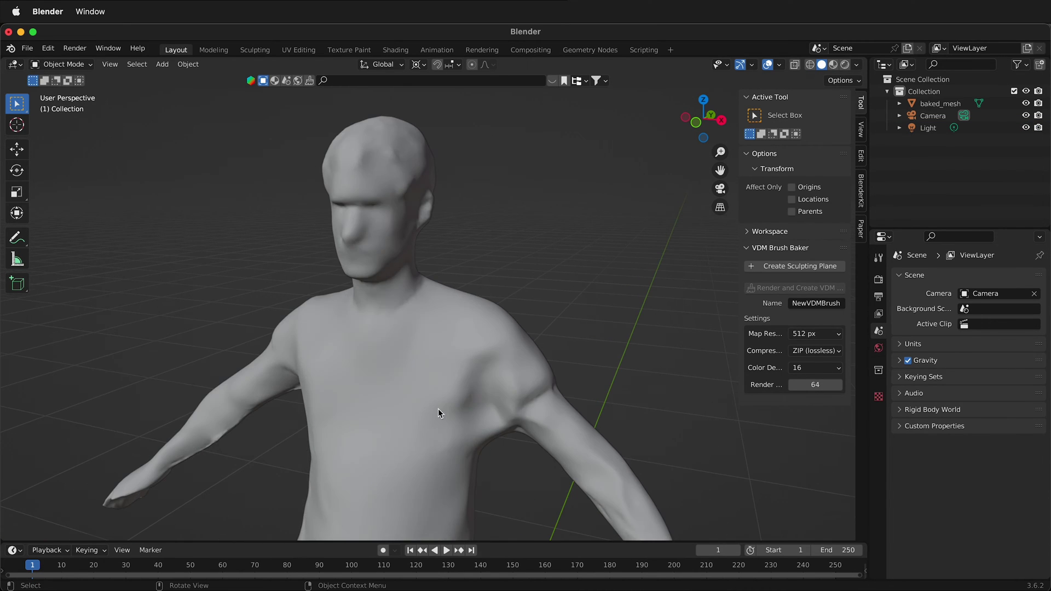
pyautogui.moveTo(402, 272); pyautogui.dragTo(546, 310, button='middle')
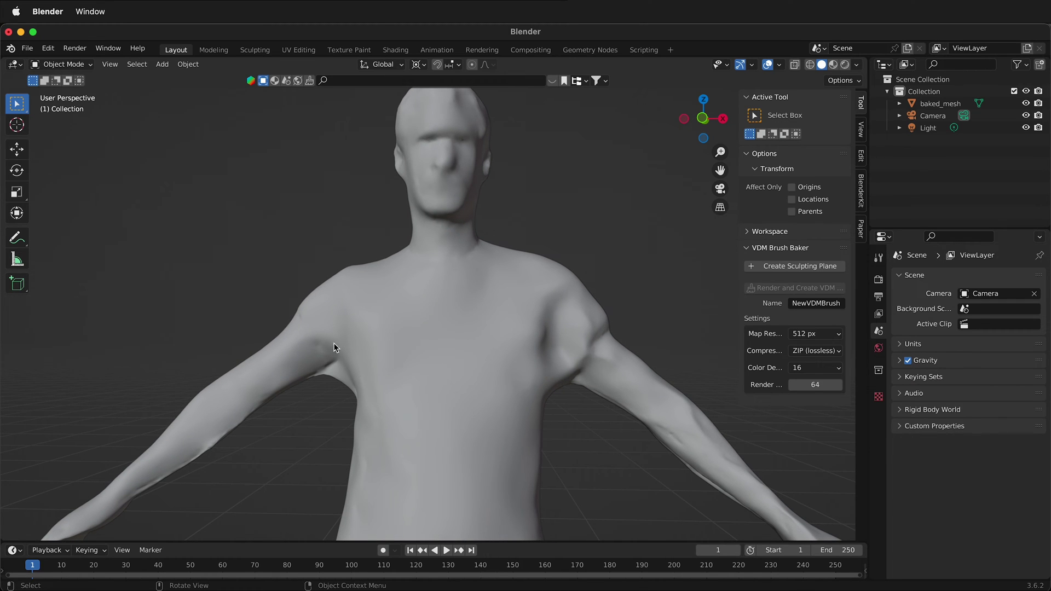
pyautogui.click(400, 258)
pyautogui.scroll(-5, 468, 316)
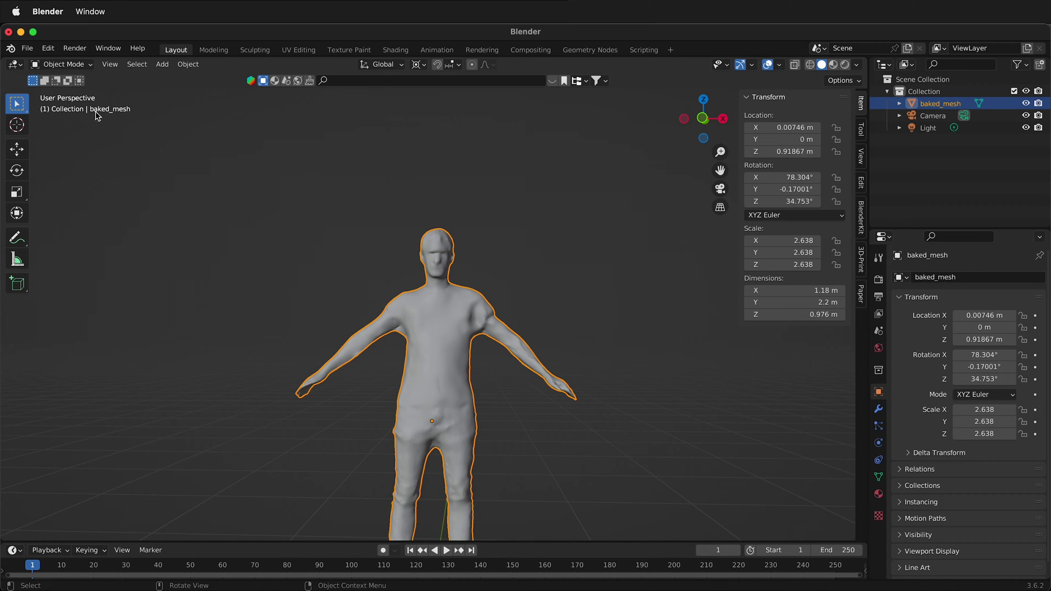
# Switch baked_mesh into Sculpt Mode and zoom in on the upper body.
pyautogui.click(64, 65)
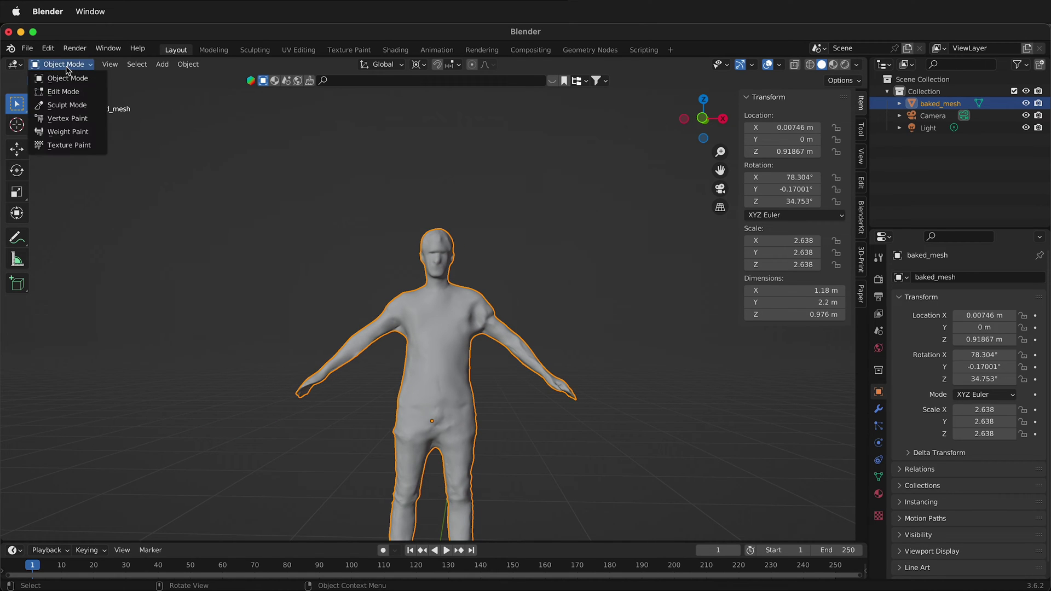
pyautogui.click(65, 105)
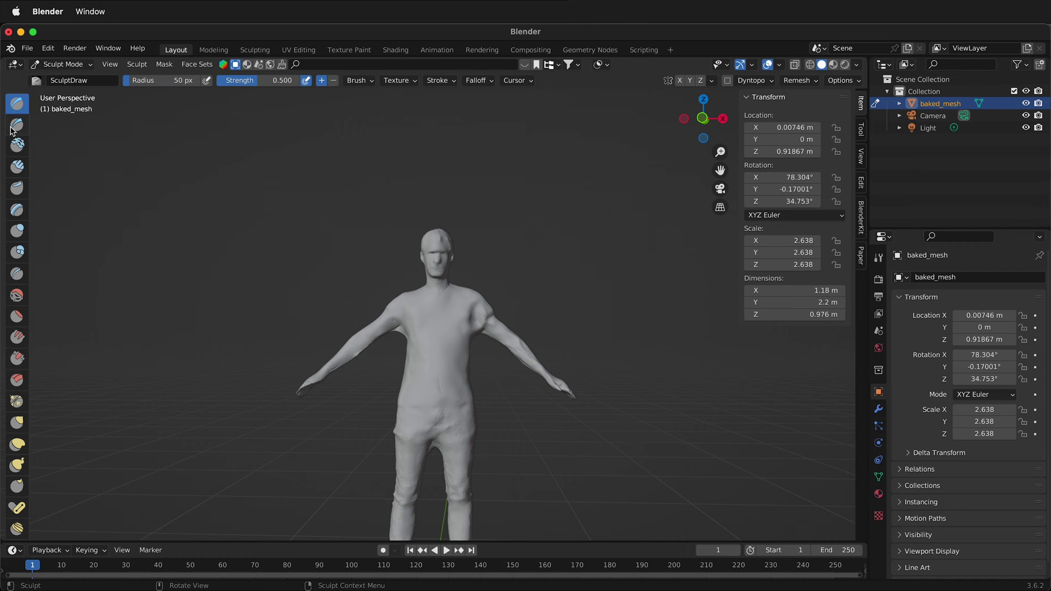
pyautogui.scroll(5, 380, 315)
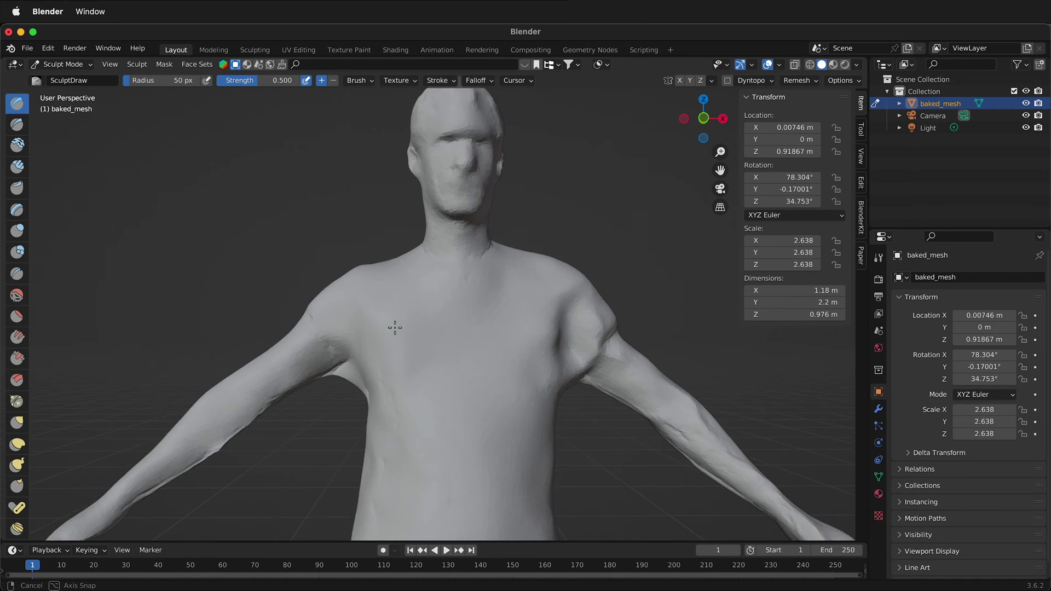
pyautogui.moveTo(399, 324); pyautogui.dragTo(454, 316, button='middle')
pyautogui.scroll(4, 454, 316)
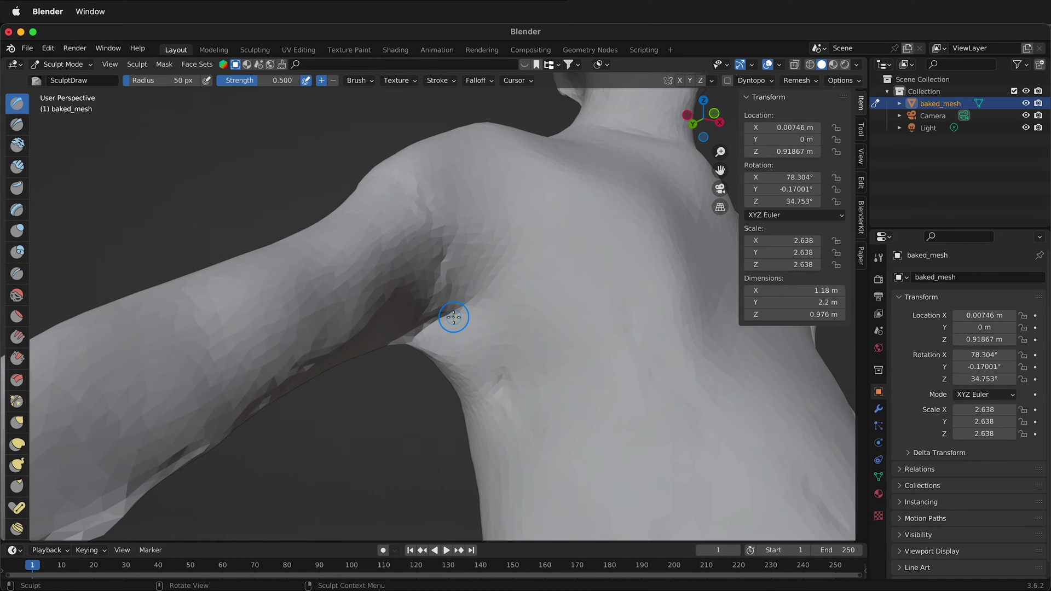
# Reshape the faceted armpit crease with Draw brush strokes from several angles.
pyautogui.moveTo(447, 359)
pyautogui.mouseDown()
pyautogui.moveTo(475, 365)
pyautogui.moveTo(461, 380)
pyautogui.moveTo(452, 350)
pyautogui.moveTo(471, 327)
pyautogui.moveTo(454, 371)
pyautogui.moveTo(471, 315)
pyautogui.moveTo(449, 394)
pyautogui.moveTo(462, 349)
pyautogui.moveTo(467, 386)
pyautogui.moveTo(473, 364)
pyautogui.moveTo(480, 373)
pyautogui.moveTo(496, 349)
pyautogui.moveTo(469, 373)
pyautogui.moveTo(477, 354)
pyautogui.moveTo(447, 362)
pyautogui.moveTo(464, 338)
pyautogui.moveTo(426, 360)
pyautogui.moveTo(445, 340)
pyautogui.mouseUp()
pyautogui.moveTo(445, 340); pyautogui.dragTo(519, 331, button='middle')
pyautogui.moveTo(654, 353)
pyautogui.mouseDown()
pyautogui.moveTo(652, 369)
pyautogui.moveTo(698, 375)
pyautogui.moveTo(659, 387)
pyautogui.moveTo(678, 374)
pyautogui.moveTo(658, 352)
pyautogui.moveTo(708, 359)
pyautogui.moveTo(669, 366)
pyautogui.moveTo(687, 364)
pyautogui.moveTo(646, 352)
pyautogui.mouseUp()
pyautogui.moveTo(669, 386)
pyautogui.mouseDown(button='middle')
pyautogui.moveTo(666, 401)
pyautogui.moveTo(647, 406)
pyautogui.mouseUp(button='middle')
pyautogui.moveTo(369, 373)
pyautogui.mouseDown()
pyautogui.moveTo(359, 359)
pyautogui.moveTo(347, 383)
pyautogui.moveTo(354, 366)
pyautogui.mouseUp()
pyautogui.moveTo(359, 373); pyautogui.dragTo(511, 297, button='middle')
pyautogui.moveTo(522, 299)
pyautogui.mouseDown()
pyautogui.moveTo(501, 308)
pyautogui.moveTo(584, 332)
pyautogui.mouseUp()
pyautogui.moveTo(583, 332); pyautogui.dragTo(662, 323, button='middle')
pyautogui.moveTo(639, 307)
pyautogui.mouseDown()
pyautogui.moveTo(699, 316)
pyautogui.moveTo(648, 342)
pyautogui.moveTo(671, 315)
pyautogui.moveTo(647, 311)
pyautogui.moveTo(706, 294)
pyautogui.moveTo(659, 290)
pyautogui.mouseUp()
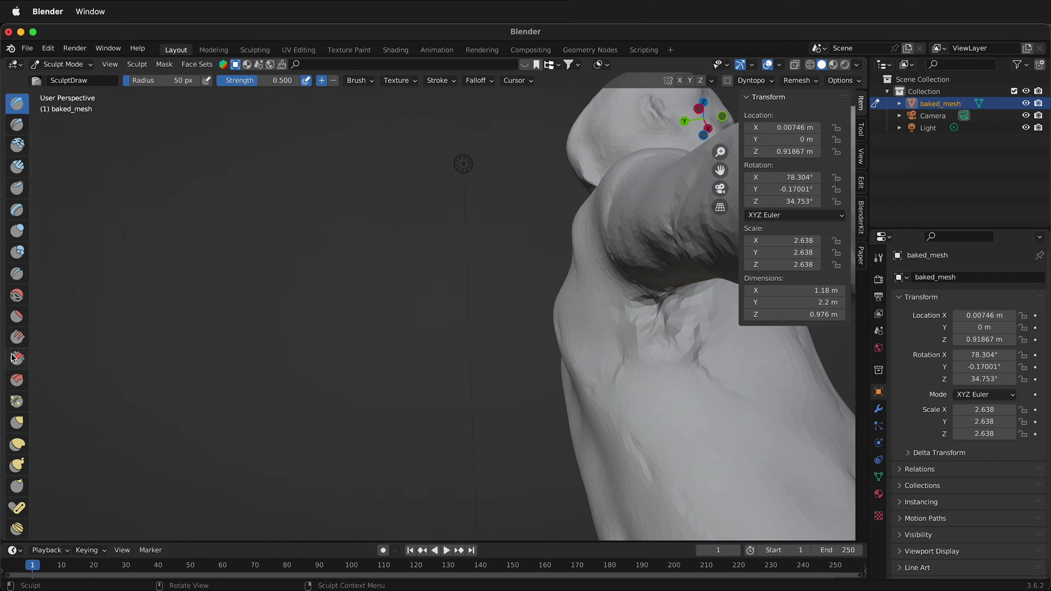
# Soften the jagged armpit crease with the Smooth brush at 0.700 strength.
pyautogui.click(17, 295)
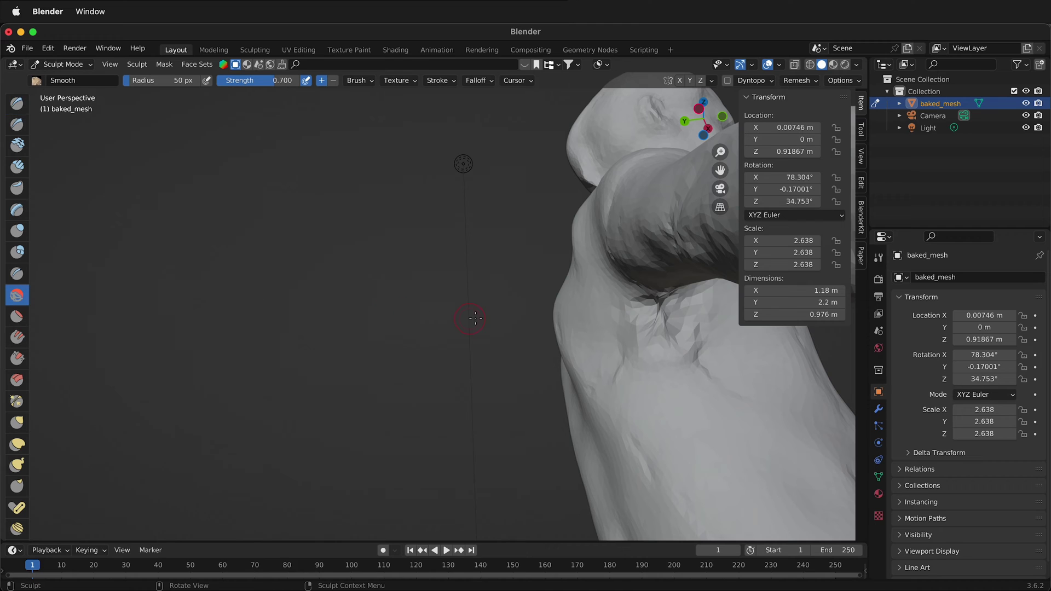
pyautogui.moveTo(666, 321)
pyautogui.mouseDown()
pyautogui.moveTo(631, 307)
pyautogui.moveTo(692, 309)
pyautogui.moveTo(630, 327)
pyautogui.moveTo(686, 330)
pyautogui.moveTo(656, 345)
pyautogui.moveTo(692, 346)
pyautogui.moveTo(672, 315)
pyautogui.mouseUp()
pyautogui.moveTo(672, 315)
pyautogui.mouseDown(button='middle')
pyautogui.moveTo(753, 359)
pyautogui.moveTo(704, 434)
pyautogui.moveTo(704, 383)
pyautogui.moveTo(554, 402)
pyautogui.mouseUp(button='middle')
pyautogui.scroll(-2, 554, 402)
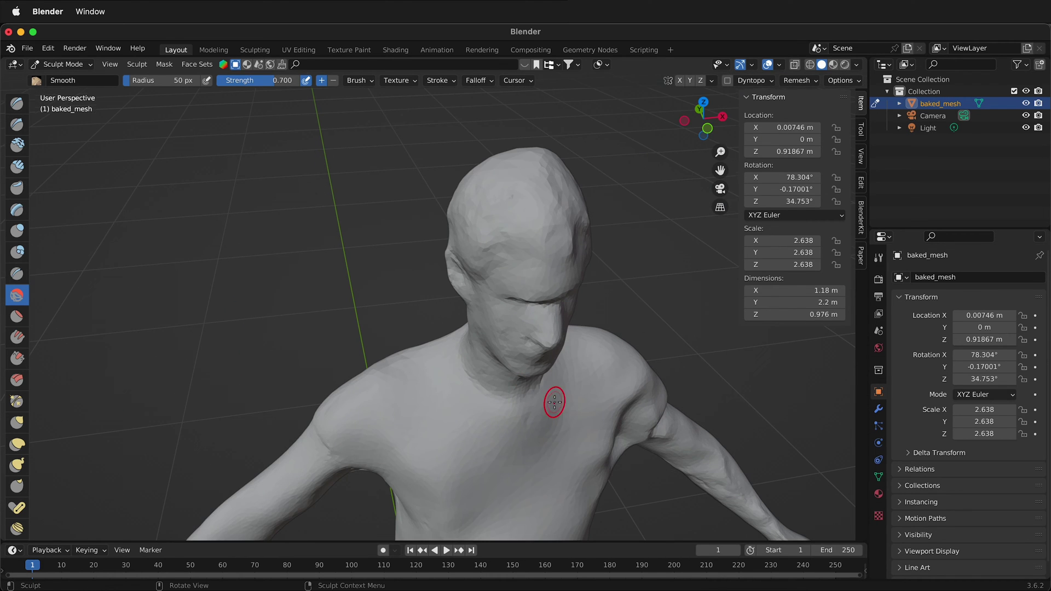
# Switch to the Draw Sharp brush, face the head front-on, and deepen the brow crease.
pyautogui.click(19, 109)
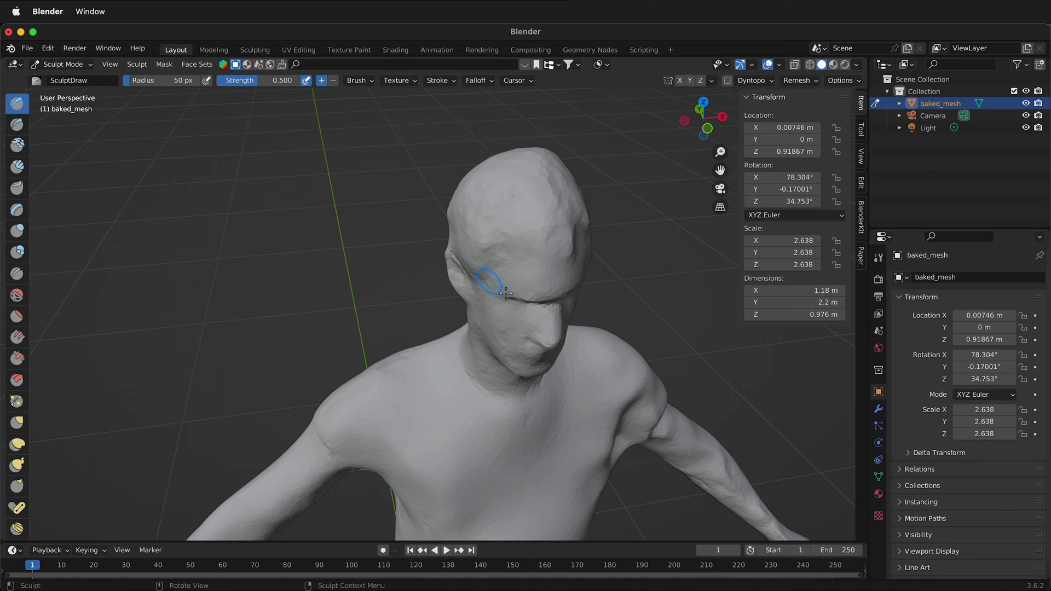
pyautogui.click(16, 124)
pyautogui.scroll(3, 448, 253)
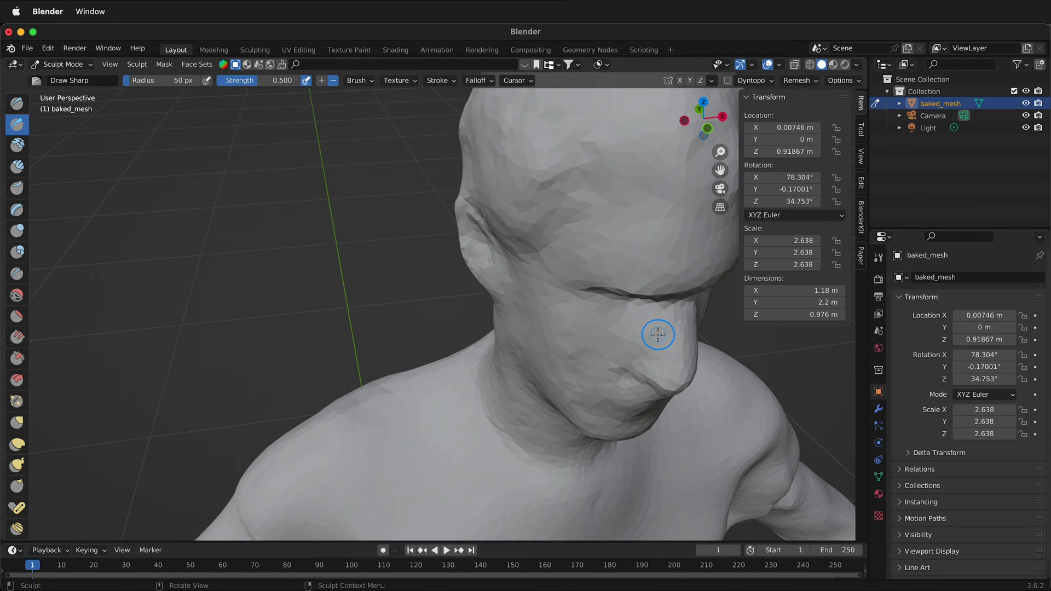
pyautogui.moveTo(659, 333); pyautogui.dragTo(578, 233, button='middle')
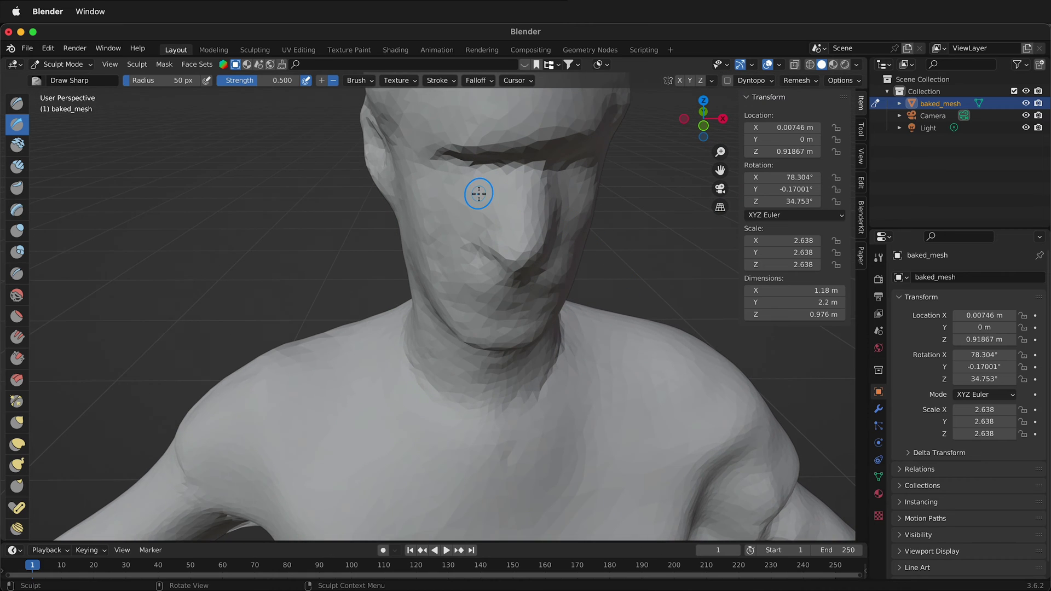
pyautogui.moveTo(474, 159); pyautogui.dragTo(468, 158)
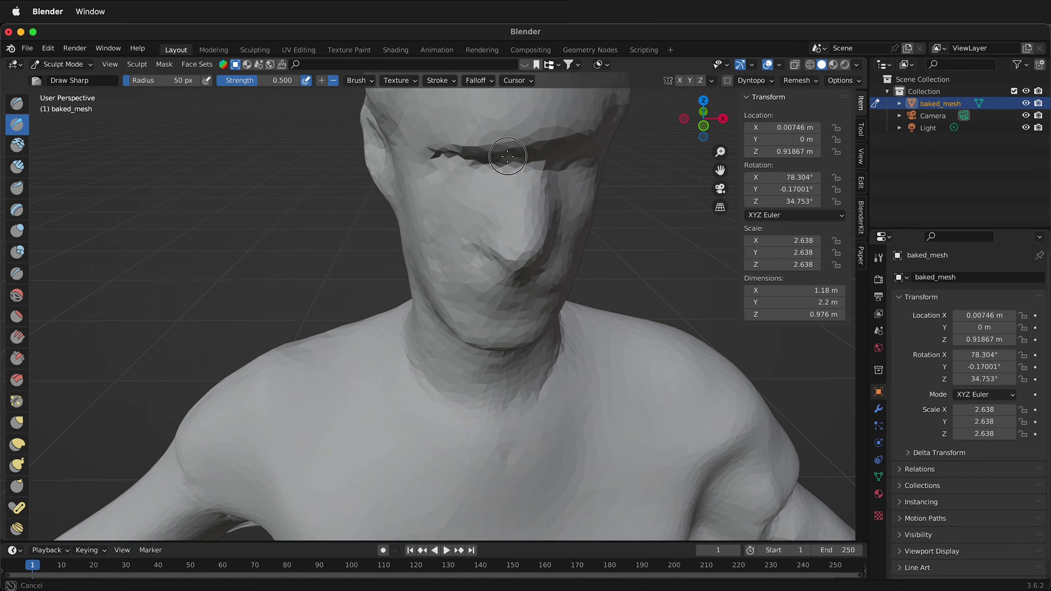
# Carve sharp creases along the lips and across the chin.
pyautogui.moveTo(494, 159); pyautogui.dragTo(402, 124, button='middle')
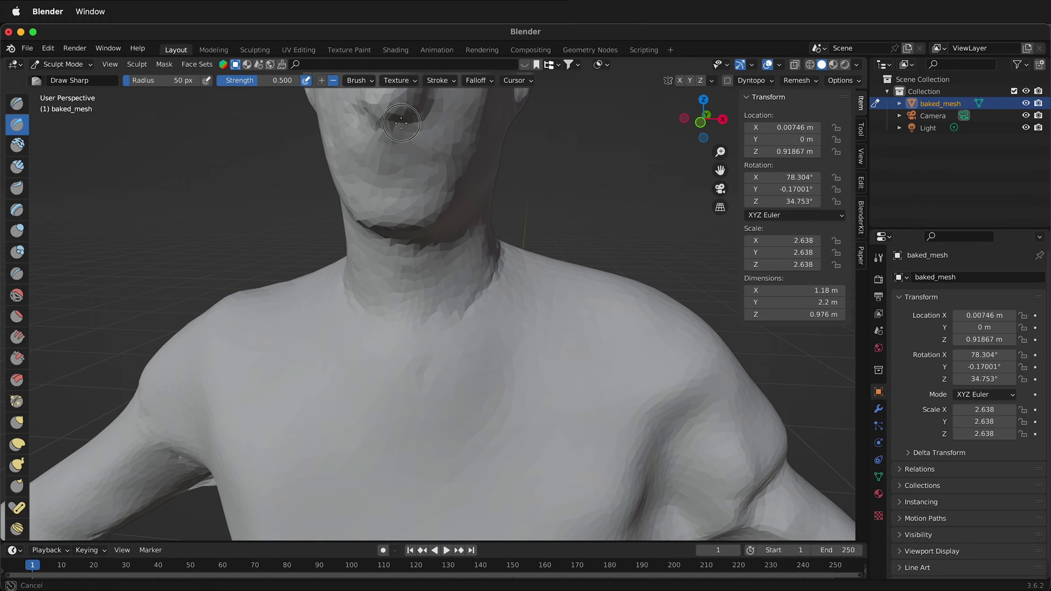
pyautogui.moveTo(400, 122)
pyautogui.mouseDown()
pyautogui.moveTo(413, 123)
pyautogui.moveTo(386, 128)
pyautogui.mouseUp()
pyautogui.moveTo(373, 168)
pyautogui.mouseDown()
pyautogui.moveTo(402, 165)
pyautogui.moveTo(377, 167)
pyautogui.moveTo(390, 166)
pyautogui.mouseUp()
pyautogui.moveTo(389, 165); pyautogui.dragTo(430, 202, button='middle')
# Sculpt creases across the forehead and along the base of the neck.
pyautogui.moveTo(521, 211); pyautogui.dragTo(452, 223)
pyautogui.moveTo(452, 223); pyautogui.dragTo(422, 188, button='middle')
pyautogui.moveTo(264, 221)
pyautogui.mouseDown()
pyautogui.moveTo(202, 239)
pyautogui.moveTo(230, 228)
pyautogui.mouseUp()
pyautogui.moveTo(230, 227); pyautogui.dragTo(390, 185, button='middle')
pyautogui.moveTo(347, 213)
pyautogui.mouseDown()
pyautogui.moveTo(364, 230)
pyautogui.moveTo(540, 176)
pyautogui.moveTo(520, 210)
pyautogui.moveTo(398, 234)
pyautogui.moveTo(441, 218)
pyautogui.mouseUp()
pyautogui.scroll(-5, 441, 218)
pyautogui.moveTo(512, 272); pyautogui.dragTo(502, 276, button='middle')
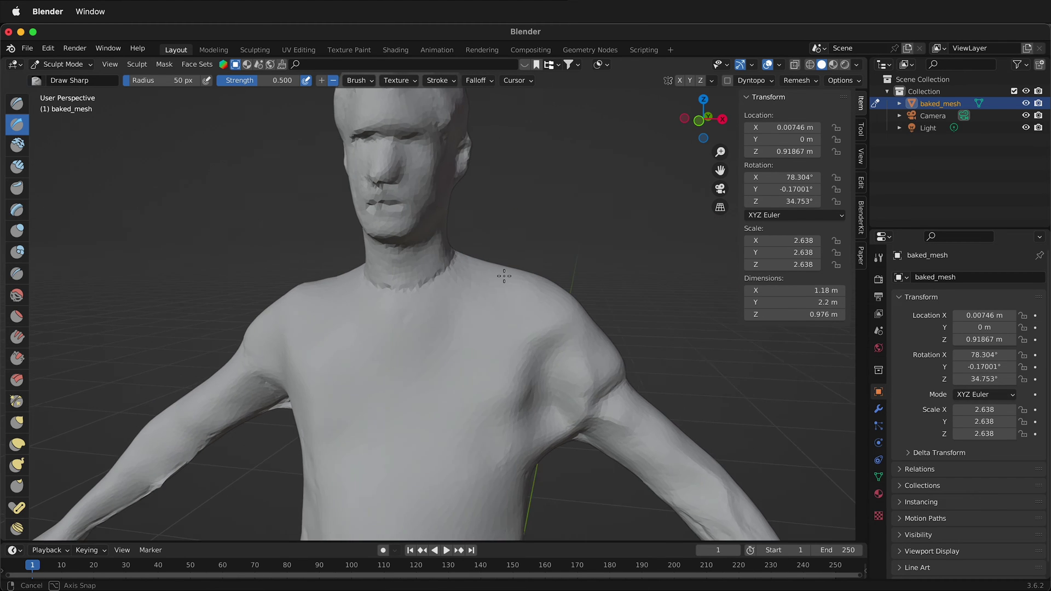
pyautogui.scroll(-6, 503, 276)
pyautogui.moveTo(480, 321)
pyautogui.mouseDown(button='middle')
pyautogui.moveTo(399, 317)
pyautogui.moveTo(456, 283)
pyautogui.mouseUp(button='middle')
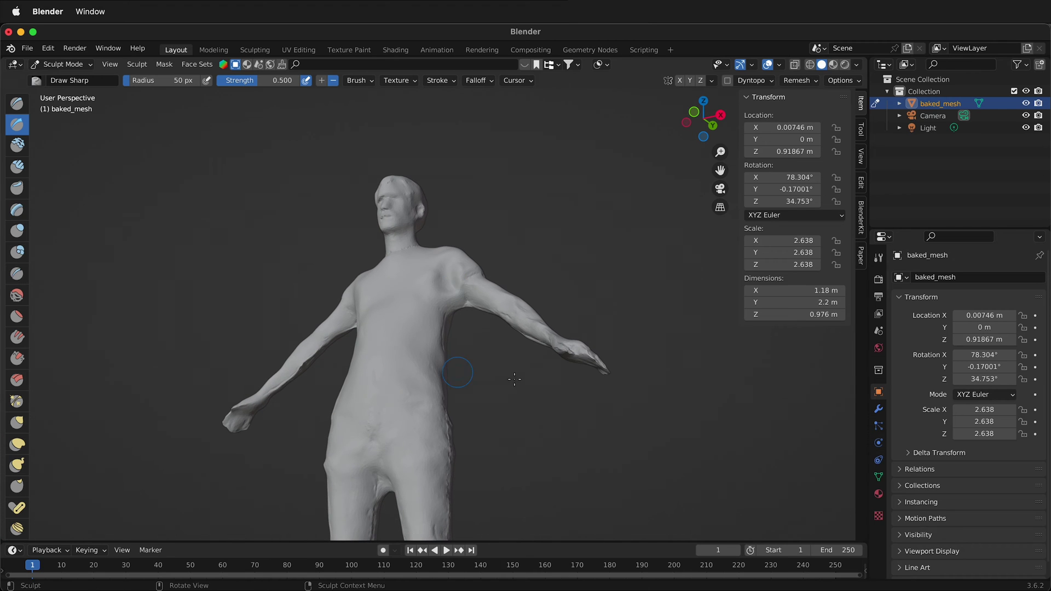
pyautogui.scroll(5, 574, 319)
# Select the Smooth brush and smooth the rough crease on the torso.
pyautogui.moveTo(609, 309); pyautogui.dragTo(425, 359, button='middle')
pyautogui.click(16, 295)
pyautogui.moveTo(328, 363)
pyautogui.mouseDown()
pyautogui.moveTo(323, 437)
pyautogui.moveTo(291, 433)
pyautogui.mouseUp()
# Smooth the bumpy surface on the back of the neck and head.
pyautogui.moveTo(389, 417); pyautogui.dragTo(531, 438, button='middle')
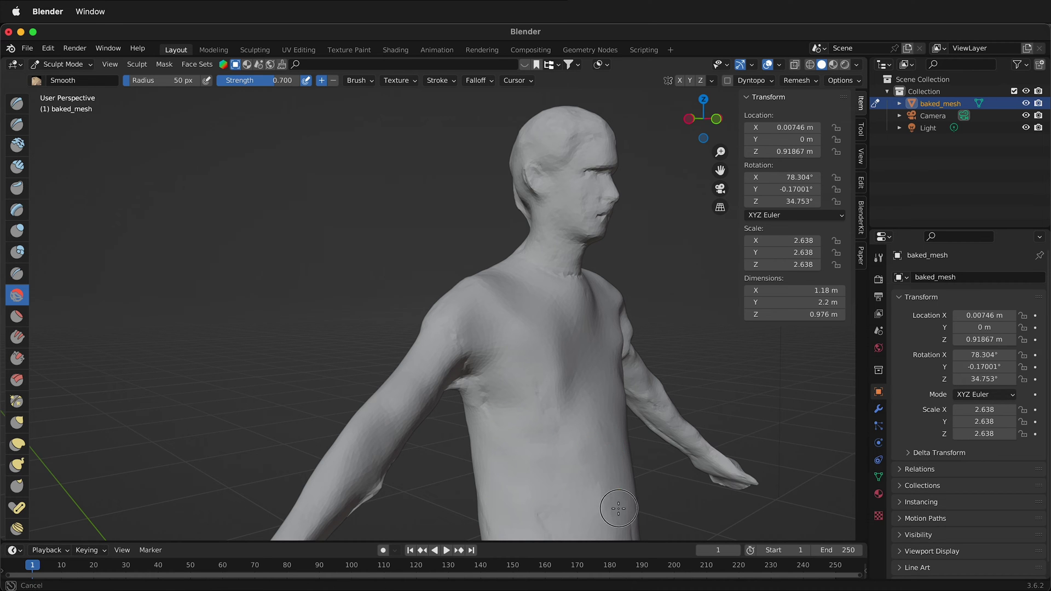
pyautogui.moveTo(605, 422)
pyautogui.mouseDown(button='middle')
pyautogui.moveTo(609, 438)
pyautogui.moveTo(569, 328)
pyautogui.moveTo(545, 186)
pyautogui.moveTo(487, 336)
pyautogui.moveTo(398, 411)
pyautogui.moveTo(412, 380)
pyautogui.moveTo(462, 347)
pyautogui.mouseUp(button='middle')
pyautogui.scroll(4, 538, 173)
pyautogui.scroll(-3, 539, 173)
pyautogui.moveTo(408, 419)
pyautogui.mouseDown()
pyautogui.moveTo(382, 443)
pyautogui.moveTo(385, 382)
pyautogui.mouseUp()
pyautogui.moveTo(385, 382); pyautogui.dragTo(434, 392, button='middle')
pyautogui.moveTo(397, 375)
pyautogui.mouseDown()
pyautogui.moveTo(394, 403)
pyautogui.moveTo(370, 434)
pyautogui.mouseUp()
pyautogui.moveTo(370, 434); pyautogui.dragTo(515, 369, button='middle')
pyautogui.scroll(-8, 515, 369)
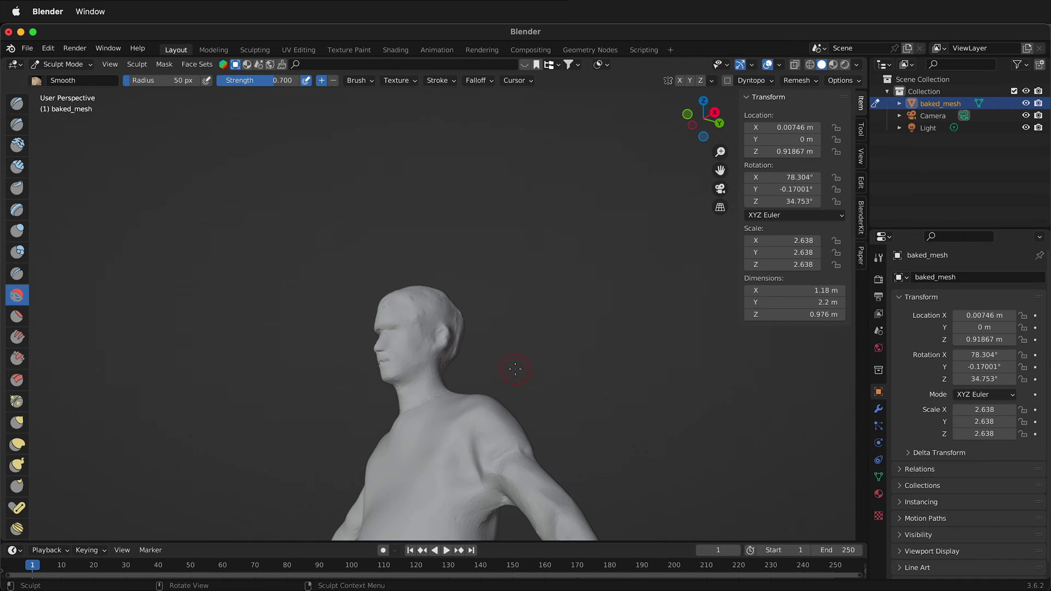
# Orbit and zoom down onto the boots and the scanned ground disc beneath them.
pyautogui.moveTo(461, 341); pyautogui.dragTo(423, 477, button='middle')
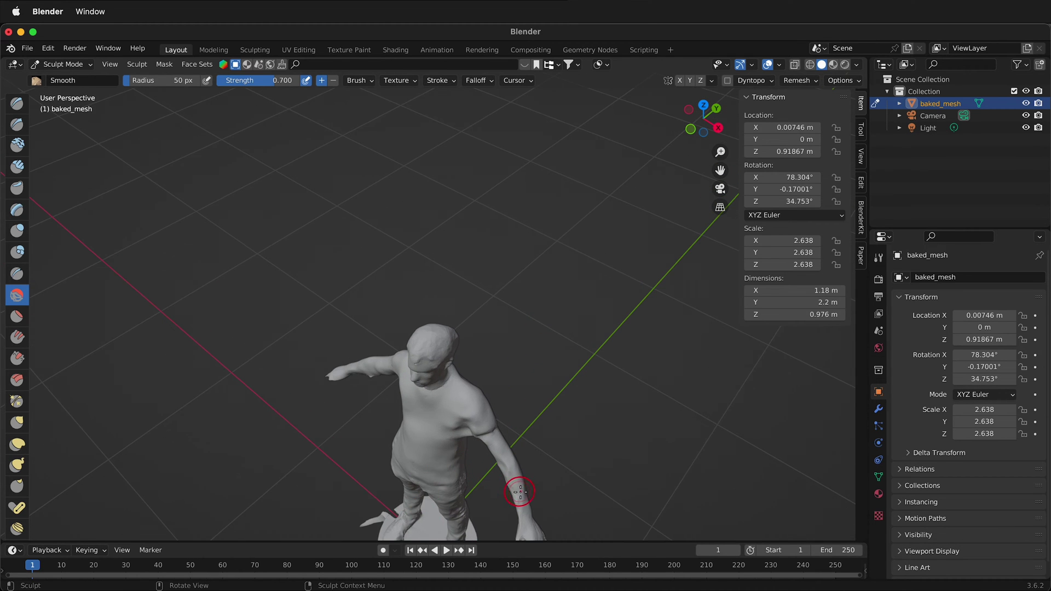
pyautogui.keyDown('shift'); pyautogui.scroll(-10, 521, 492); pyautogui.keyUp('shift')
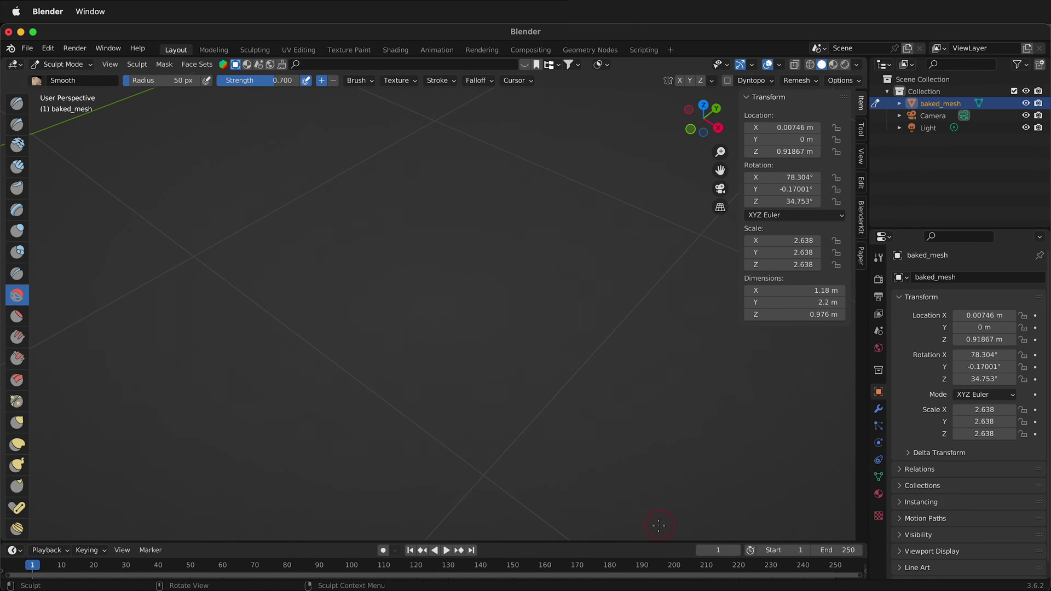
pyautogui.keyDown('shift'); pyautogui.scroll(10, 367, 186); pyautogui.keyUp('shift')
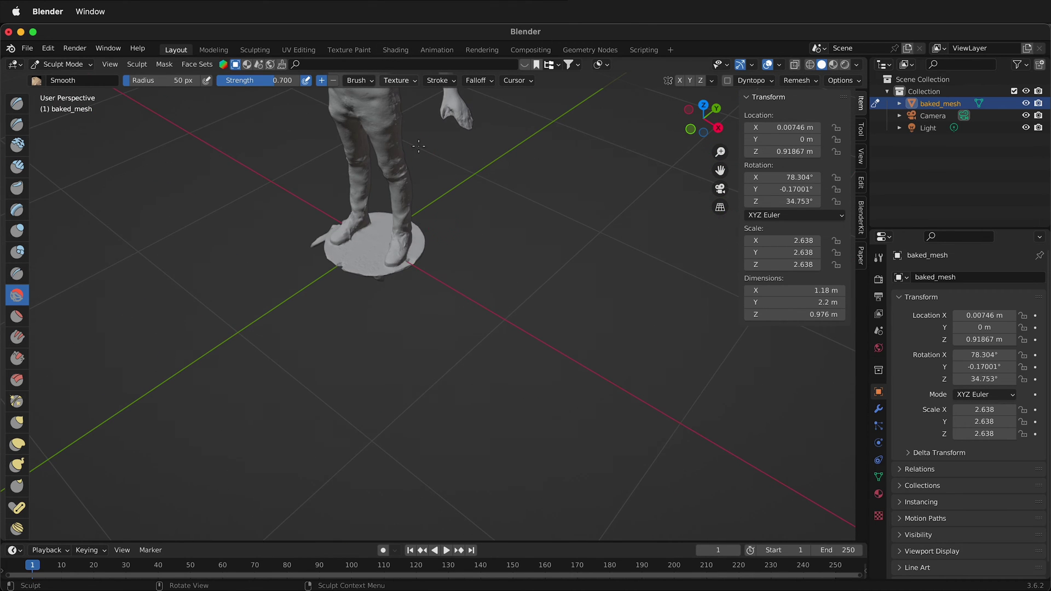
pyautogui.scroll(5, 367, 186)
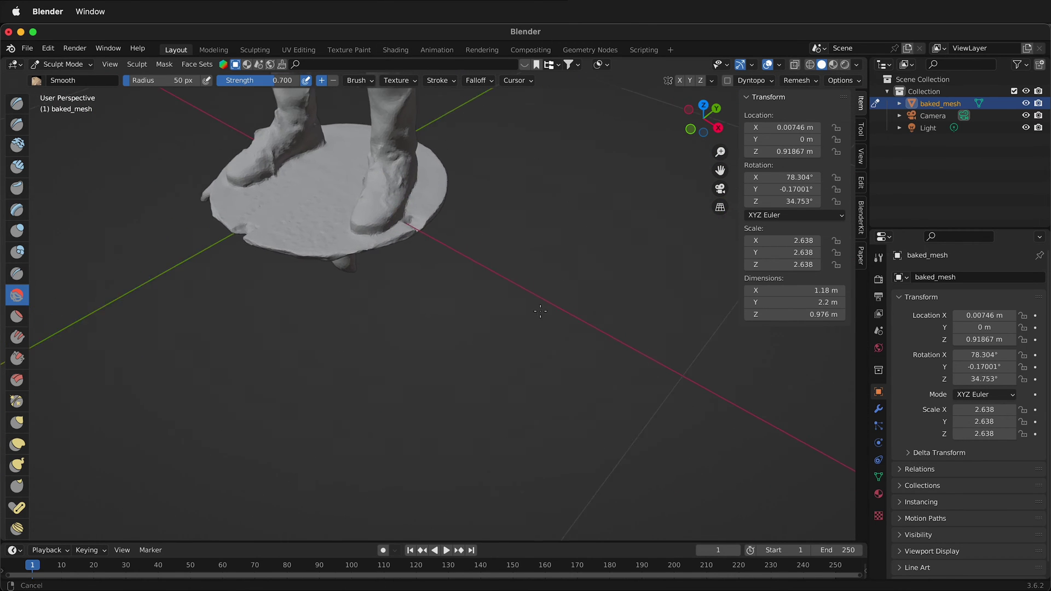
pyautogui.scroll(3, 554, 295)
pyautogui.keyDown('shift'); pyautogui.scroll(5, 554, 295); pyautogui.keyUp('shift')
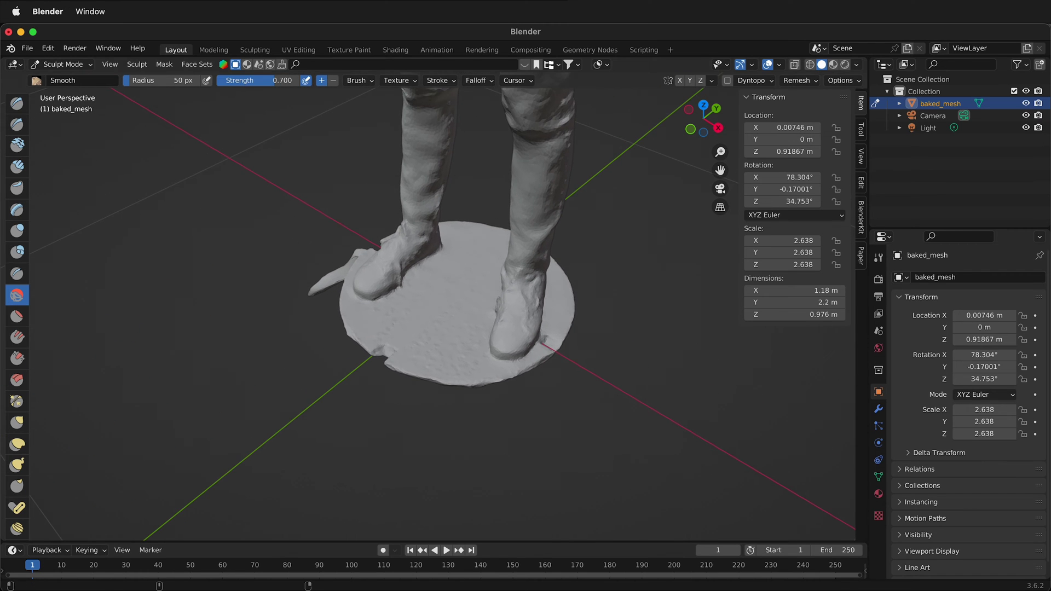
pyautogui.keyDown('shift'); pyautogui.scroll(3, 424, 292); pyautogui.keyUp('shift')
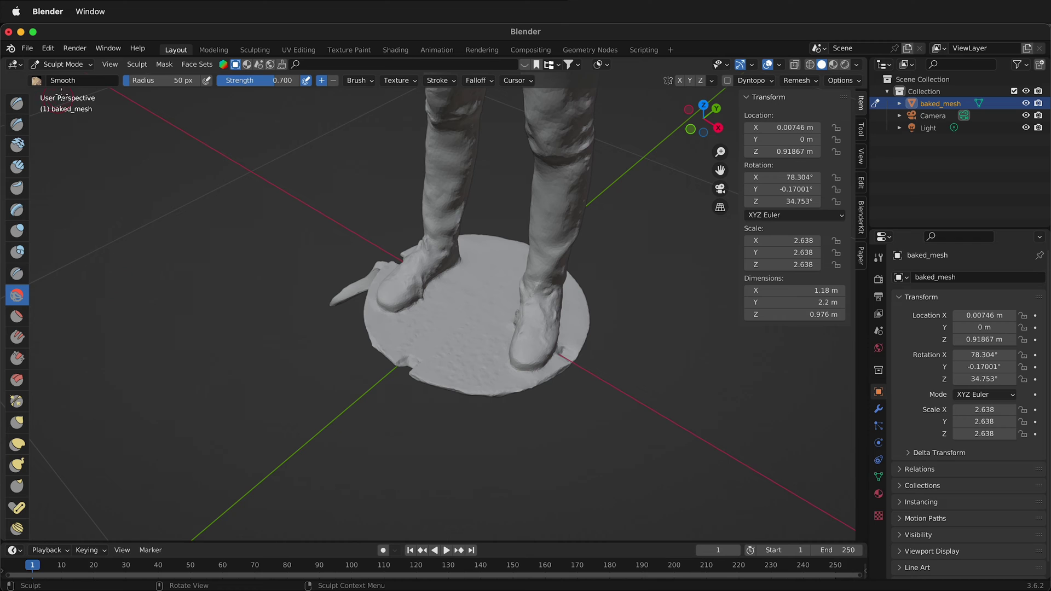
# Put baked_mesh into Edit Mode, orbit over the feet, and choose the Select Circle tool.
pyautogui.click(83, 65)
pyautogui.click(79, 82)
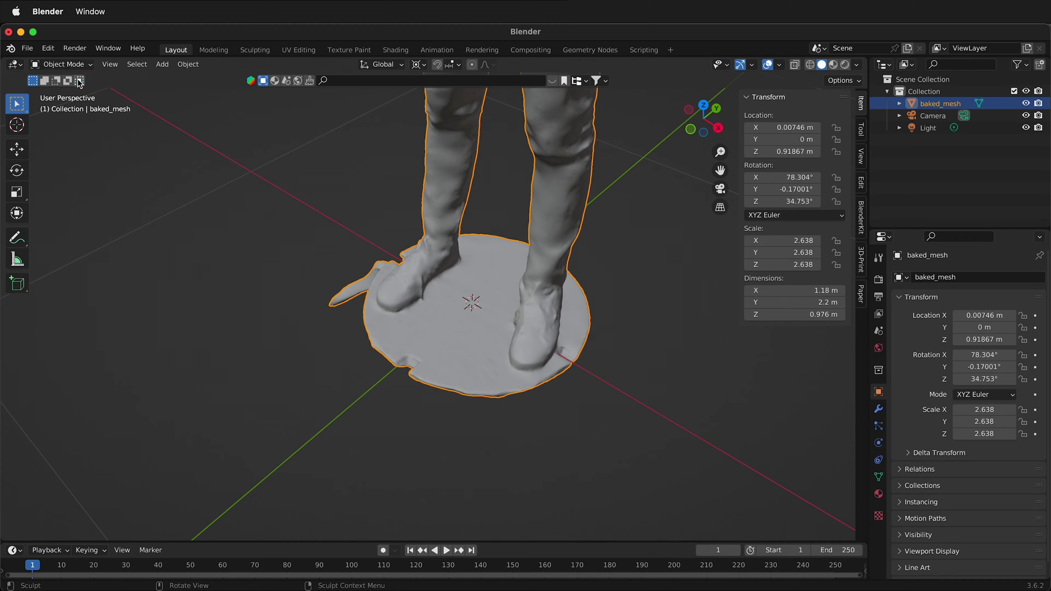
pyautogui.click(91, 66)
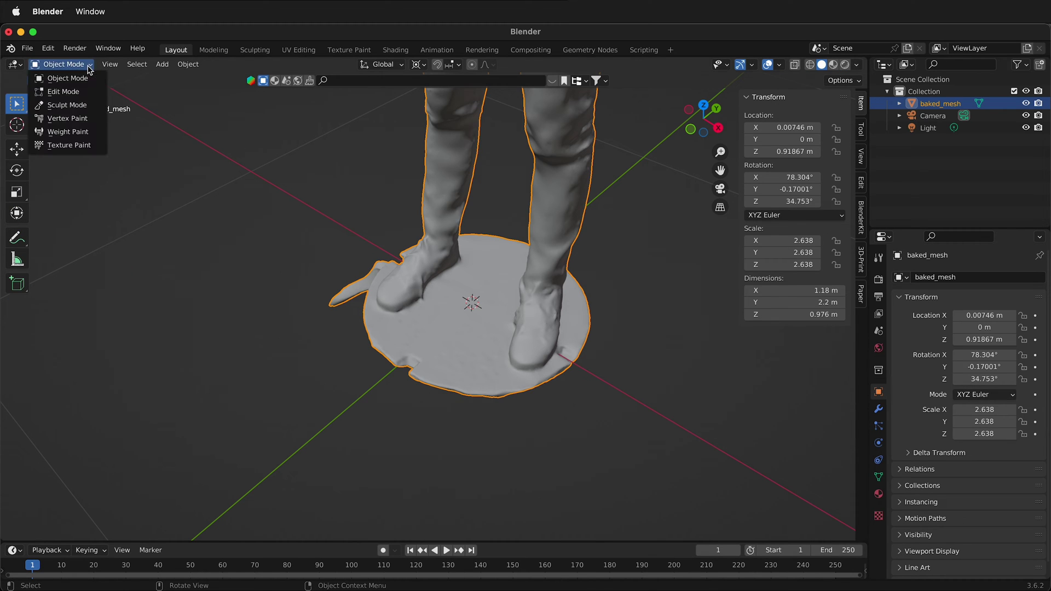
pyautogui.click(84, 92)
pyautogui.moveTo(539, 306); pyautogui.dragTo(444, 317, button='middle')
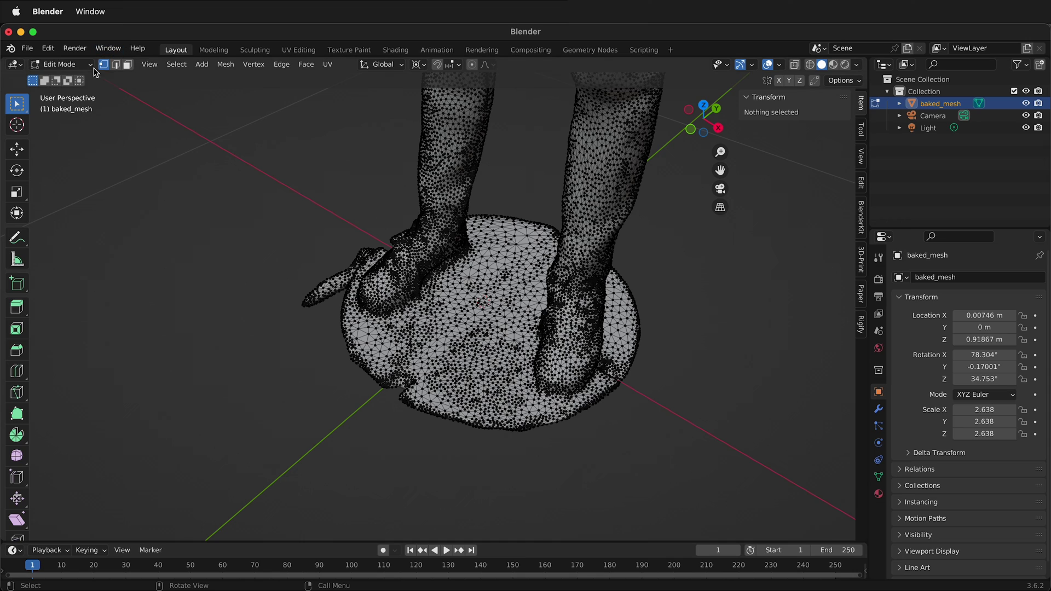
pyautogui.click(16, 103)
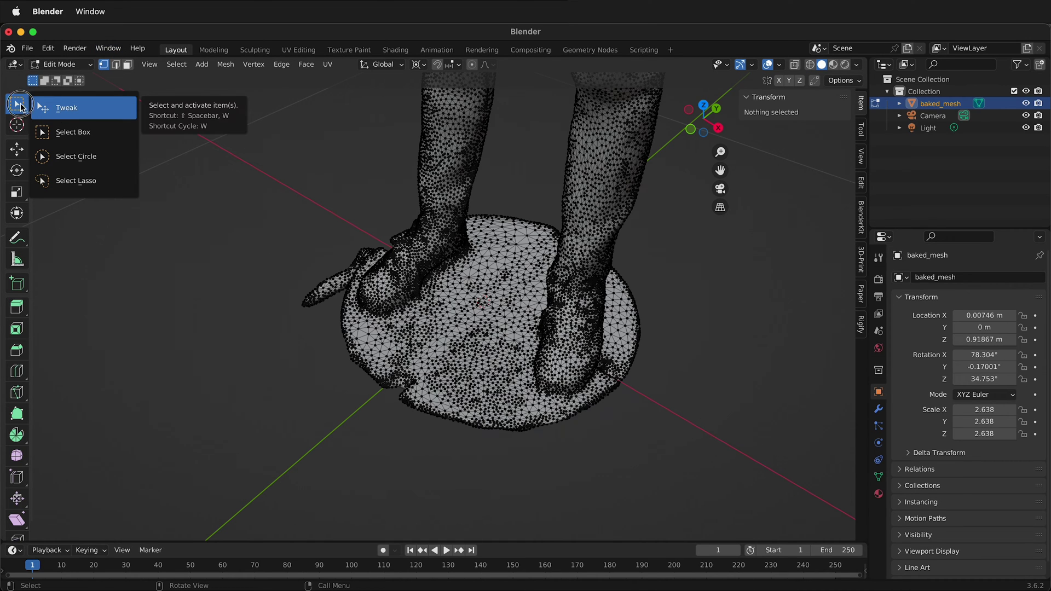
pyautogui.click(82, 156)
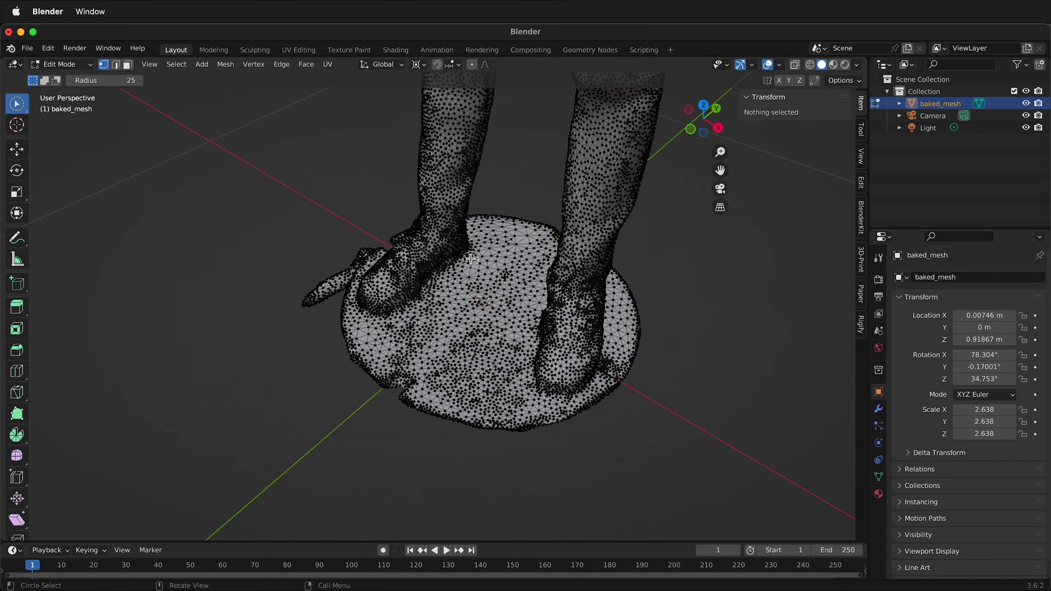
# Delete two bands of floor vertices beside the left foot.
pyautogui.moveTo(470, 259)
pyautogui.mouseDown()
pyautogui.moveTo(403, 321)
pyautogui.moveTo(384, 324)
pyautogui.moveTo(351, 316)
pyautogui.moveTo(340, 279)
pyautogui.mouseUp()
pyautogui.press('x')
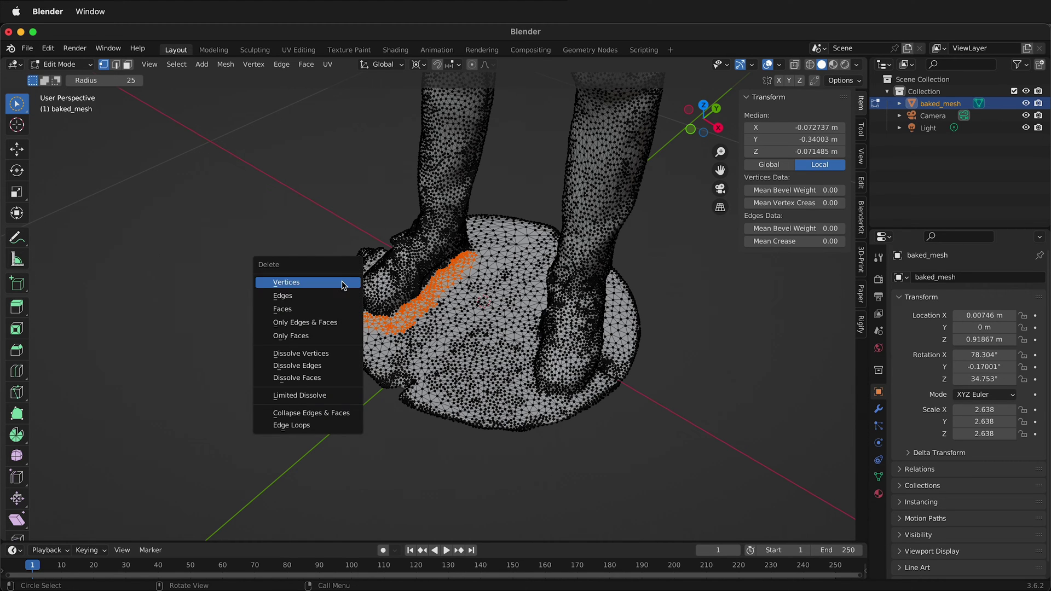
pyautogui.click(317, 283)
pyautogui.moveTo(411, 308); pyautogui.dragTo(307, 264, button='middle')
pyautogui.moveTo(325, 199)
pyautogui.mouseDown()
pyautogui.moveTo(313, 216)
pyautogui.moveTo(278, 220)
pyautogui.moveTo(253, 174)
pyautogui.moveTo(256, 196)
pyautogui.mouseUp()
pyautogui.press('x')
pyautogui.click(255, 196)
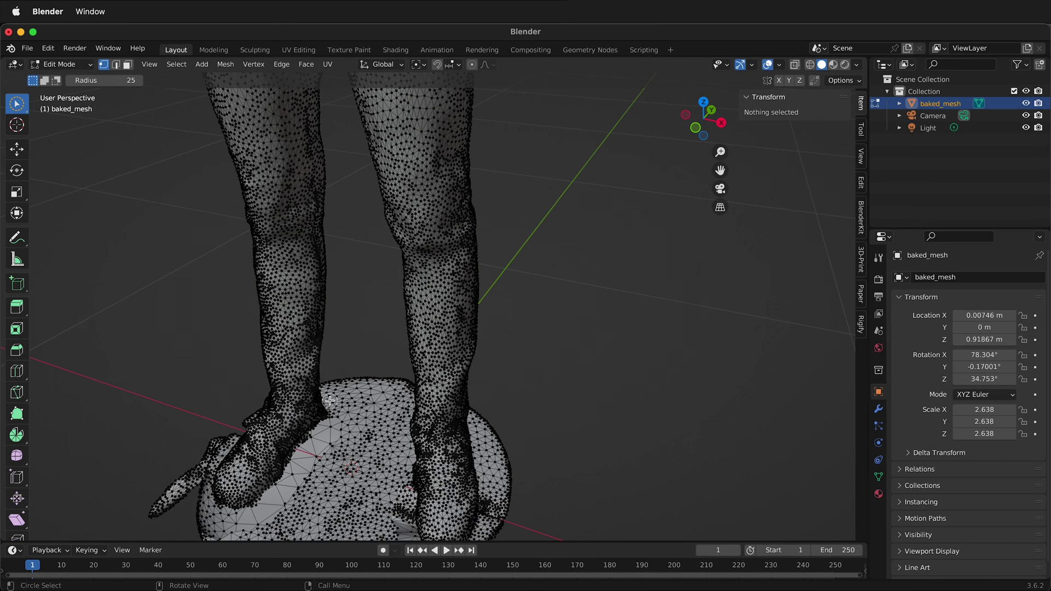
# Delete floor patches on the base and a band along its front edge.
pyautogui.moveTo(327, 404); pyautogui.dragTo(355, 438)
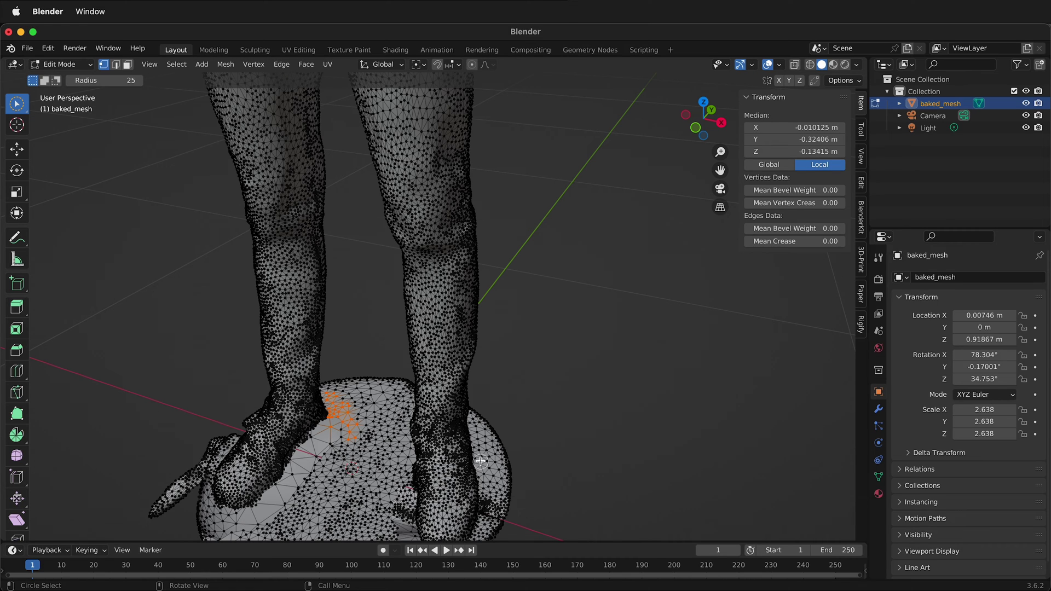
pyautogui.moveTo(480, 461)
pyautogui.mouseDown()
pyautogui.moveTo(492, 515)
pyautogui.moveTo(487, 450)
pyautogui.mouseUp()
pyautogui.press('x')
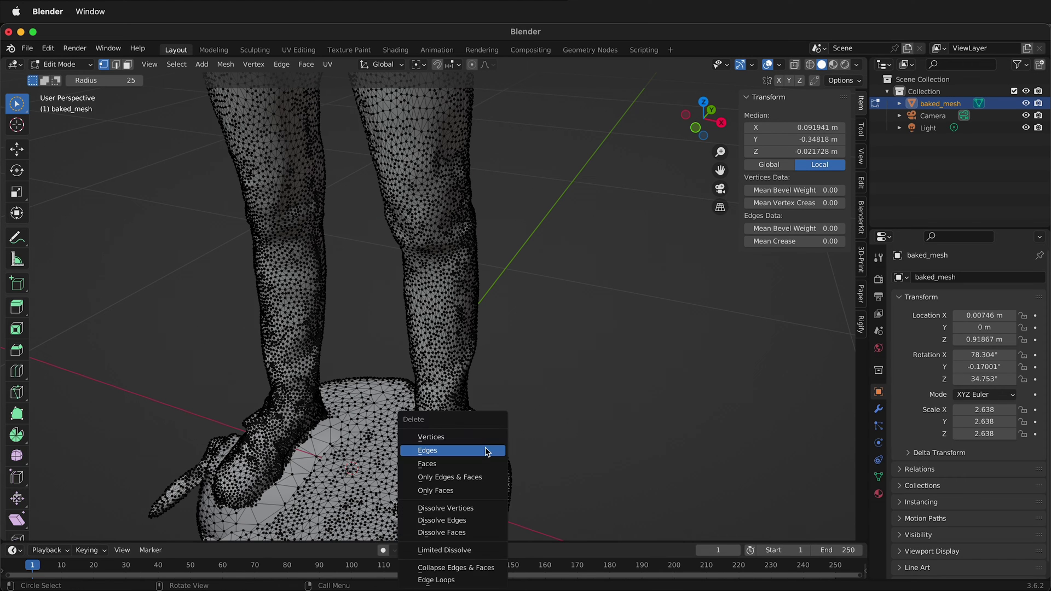
pyautogui.click(481, 436)
pyautogui.moveTo(365, 432); pyautogui.dragTo(330, 383, button='middle')
pyautogui.moveTo(330, 383)
pyautogui.mouseDown()
pyautogui.moveTo(499, 367)
pyautogui.moveTo(523, 353)
pyautogui.mouseUp()
pyautogui.press('x')
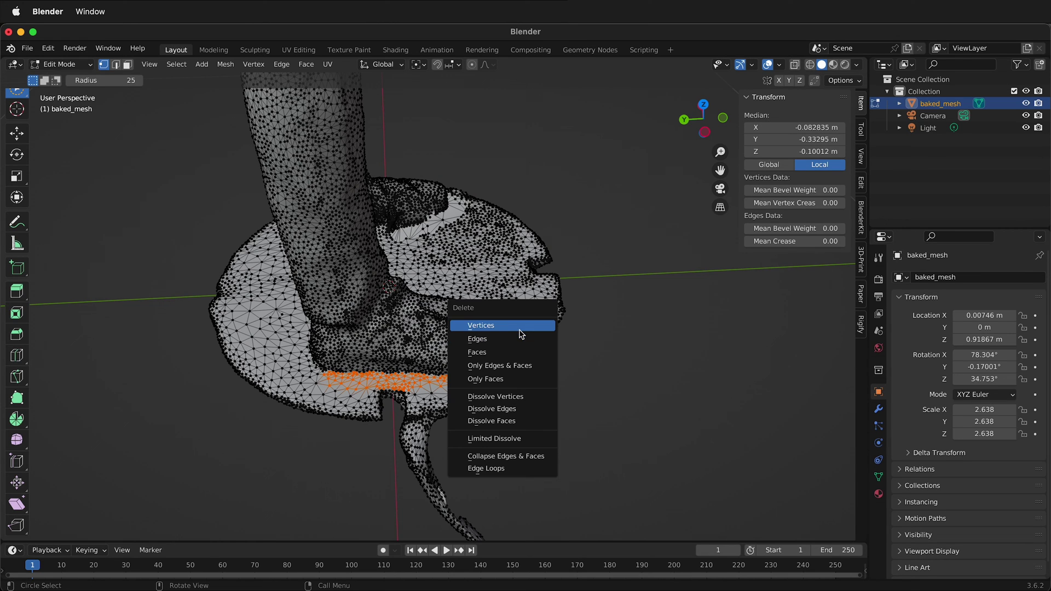
pyautogui.click(521, 327)
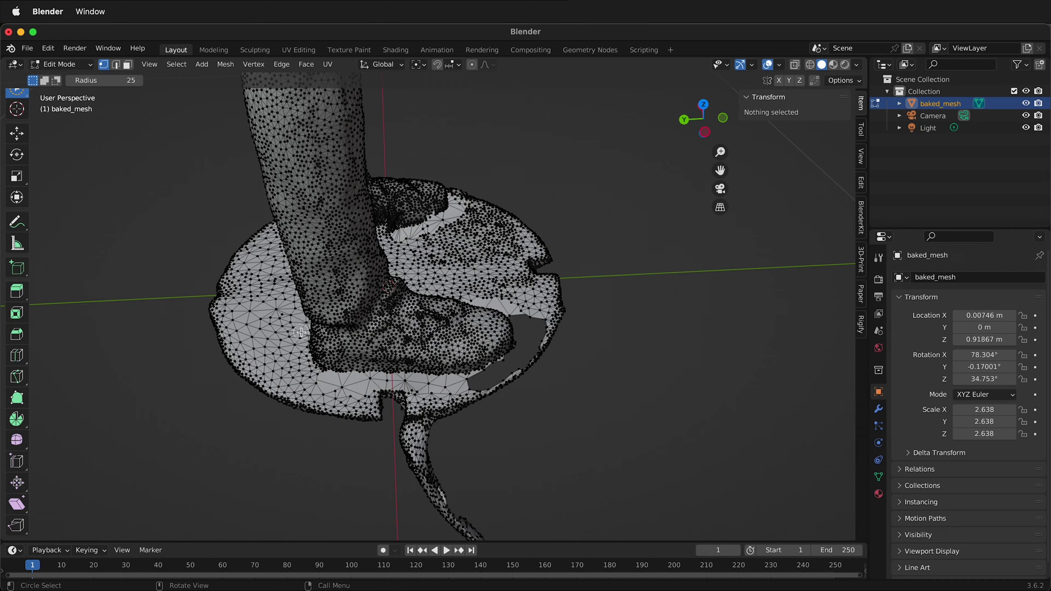
# Delete three more floor patches, including one beside the left leg.
pyautogui.moveTo(301, 332); pyautogui.dragTo(323, 383)
pyautogui.press('x')
pyautogui.click(326, 387)
pyautogui.moveTo(327, 387); pyautogui.dragTo(439, 361, button='middle')
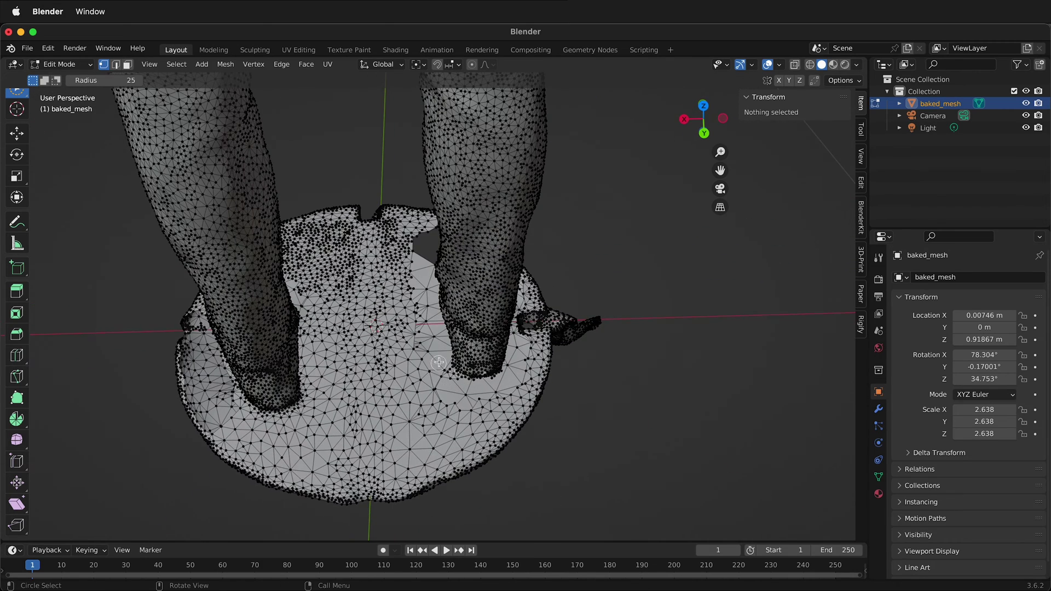
pyautogui.moveTo(439, 362); pyautogui.dragTo(468, 391)
pyautogui.press('x')
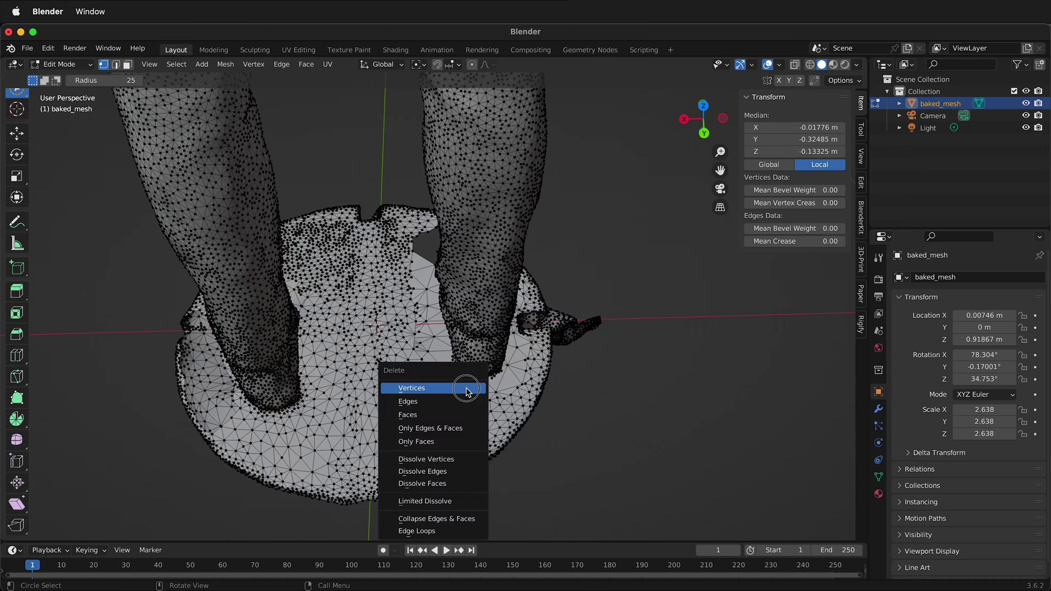
pyautogui.click(466, 388)
pyautogui.moveTo(307, 338)
pyautogui.mouseDown()
pyautogui.moveTo(311, 391)
pyautogui.moveTo(300, 411)
pyautogui.moveTo(268, 423)
pyautogui.moveTo(229, 398)
pyautogui.mouseUp()
pyautogui.press('x')
pyautogui.click(228, 385)
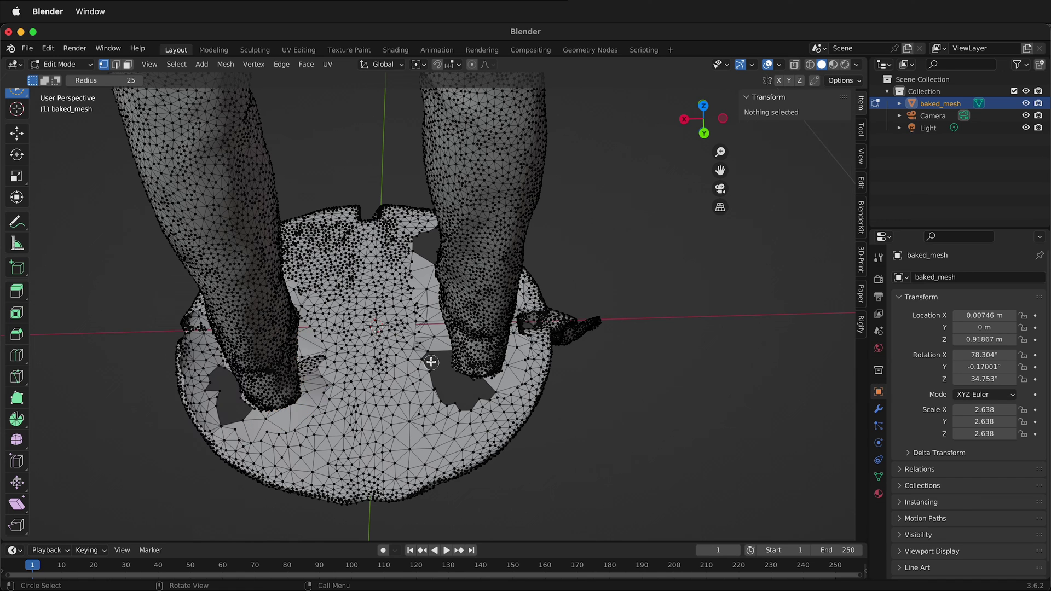
# Delete small floor patches below the centre and at the base's lower-left rim.
pyautogui.press('l')
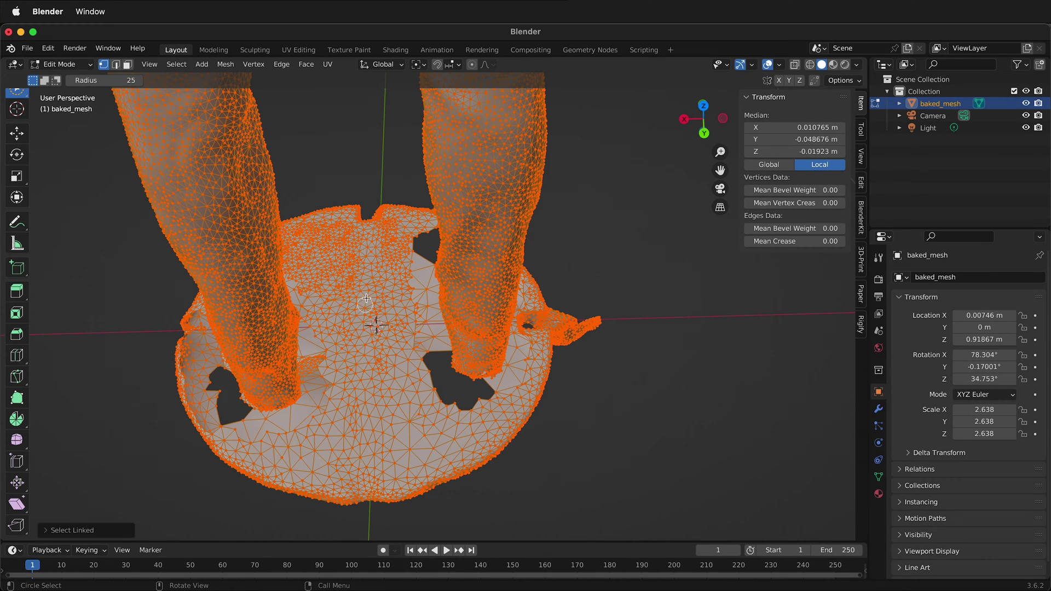
pyautogui.moveTo(386, 347)
pyautogui.mouseDown()
pyautogui.moveTo(323, 372)
pyautogui.moveTo(365, 381)
pyautogui.moveTo(409, 372)
pyautogui.mouseUp()
pyautogui.press('x')
pyautogui.click(410, 369)
pyautogui.moveTo(409, 368); pyautogui.dragTo(396, 406, button='middle')
pyautogui.moveTo(208, 470); pyautogui.dragTo(253, 482)
pyautogui.press('x')
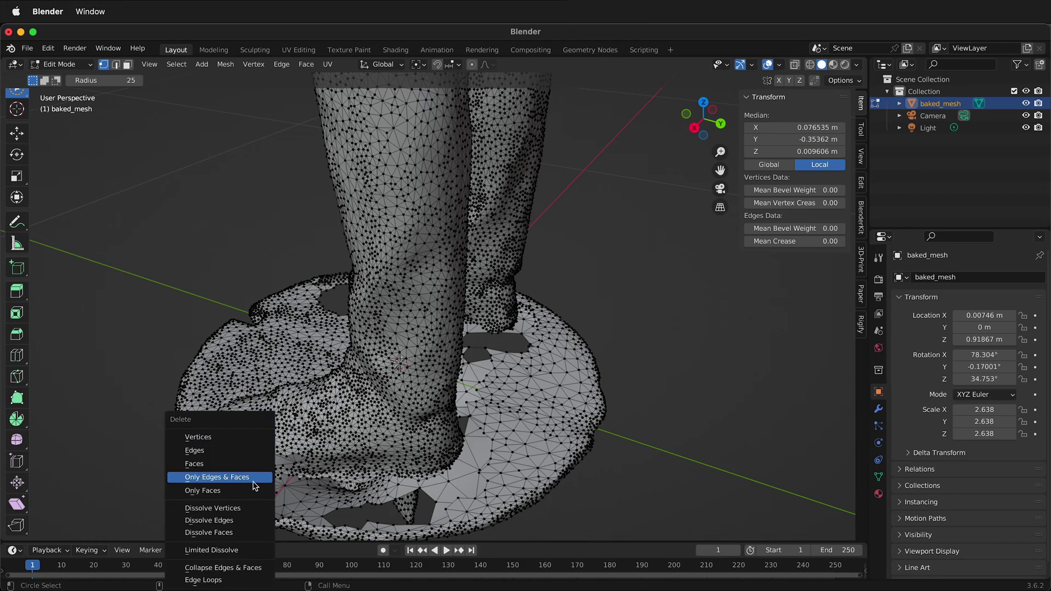
pyautogui.click(232, 444)
# Delete the floor vertices between the feet.
pyautogui.moveTo(232, 445); pyautogui.dragTo(400, 402, button='middle')
pyautogui.press('l')
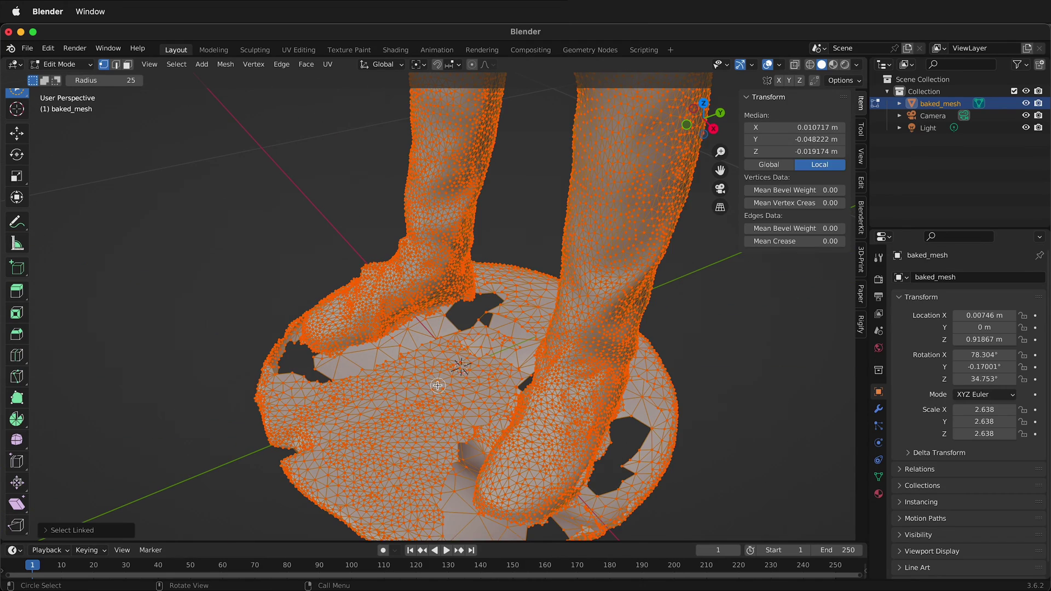
pyautogui.click(437, 386)
pyautogui.moveTo(438, 387); pyautogui.dragTo(525, 378, button='middle')
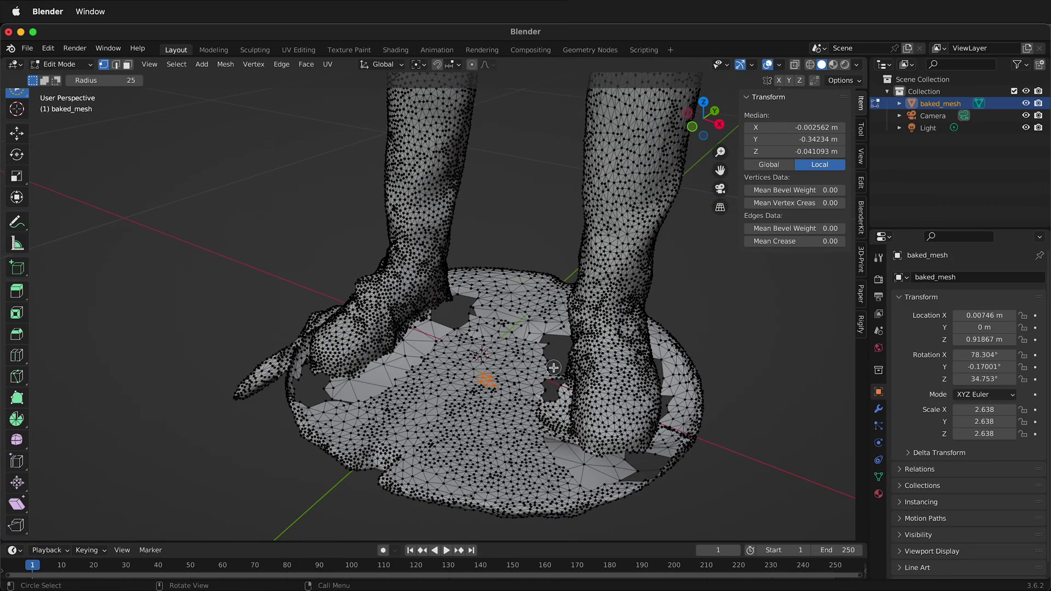
pyautogui.moveTo(554, 367); pyautogui.dragTo(554, 373)
pyautogui.press('x')
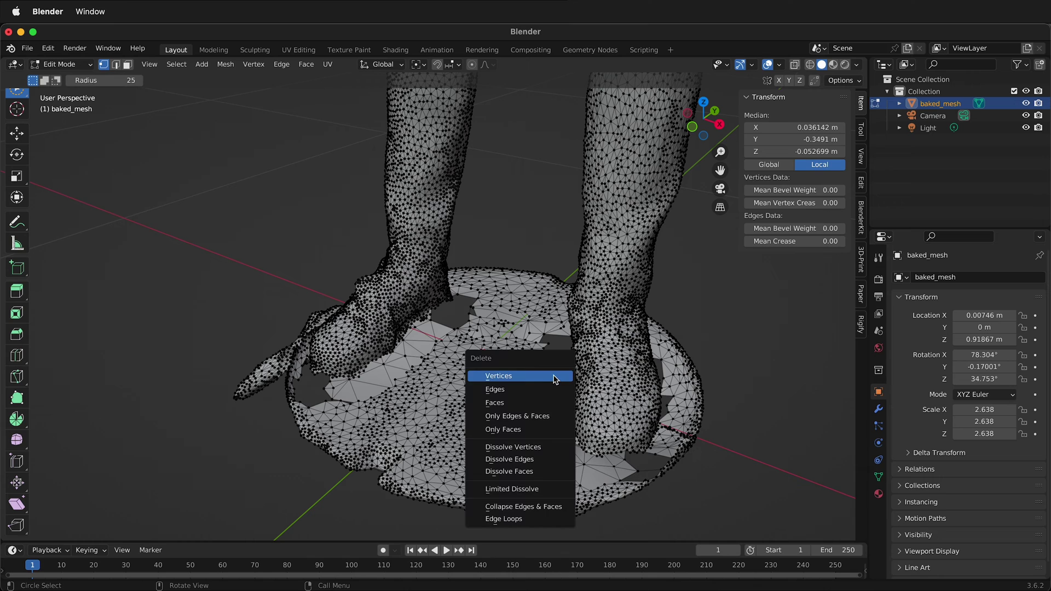
pyautogui.click(554, 376)
# Select the linked floor island with L, delete it, then select stray vertices under the heel.
pyautogui.press('l')
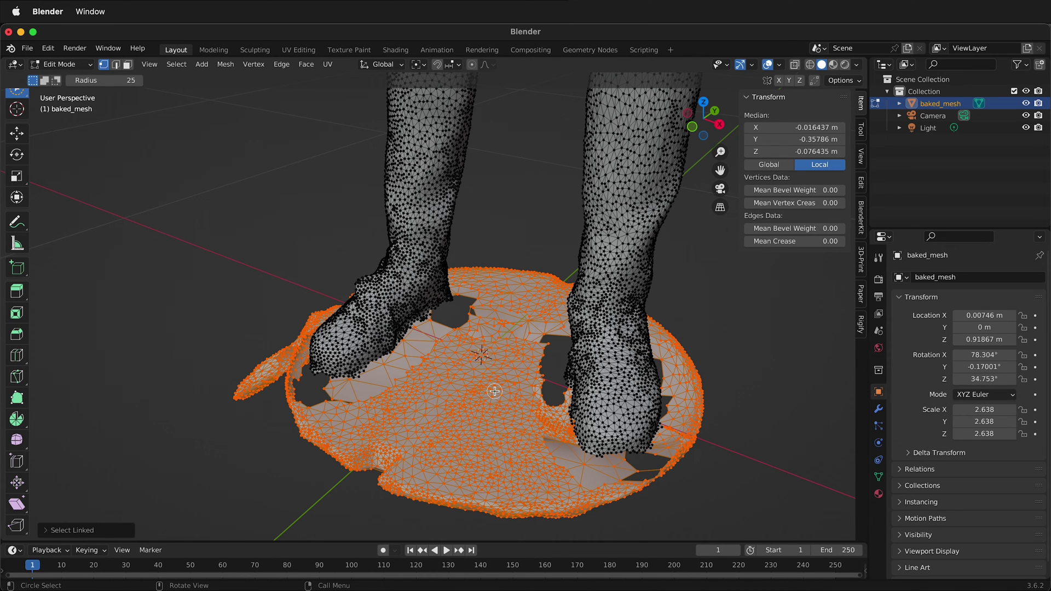
pyautogui.press('x')
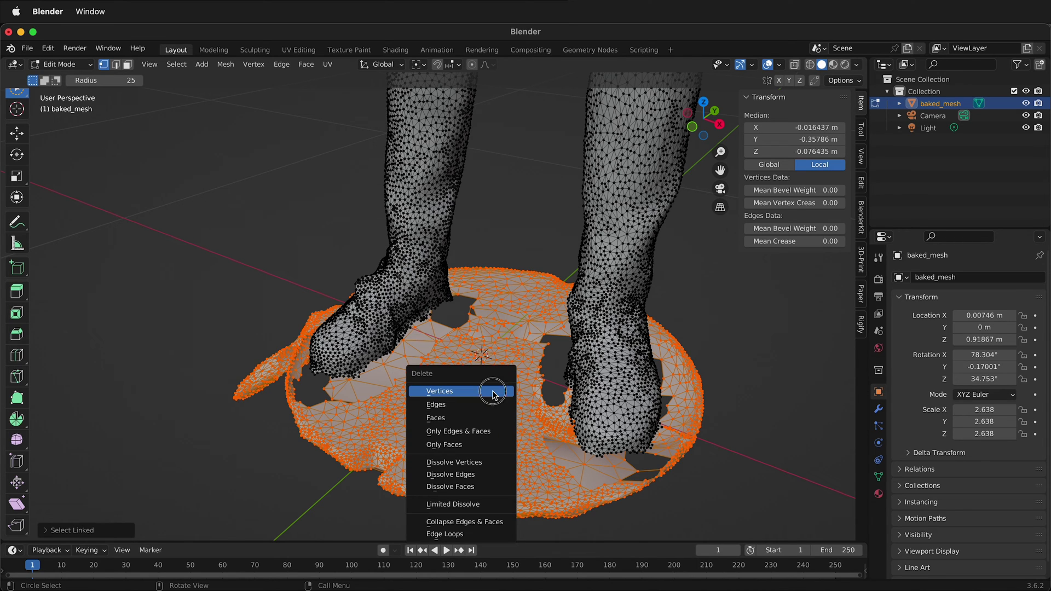
pyautogui.click(496, 392)
pyautogui.moveTo(493, 371)
pyautogui.mouseDown(button='middle')
pyautogui.moveTo(478, 378)
pyautogui.moveTo(463, 364)
pyautogui.moveTo(570, 404)
pyautogui.mouseUp(button='middle')
pyautogui.moveTo(588, 419)
pyautogui.mouseDown()
pyautogui.moveTo(530, 454)
pyautogui.moveTo(463, 467)
pyautogui.mouseUp()
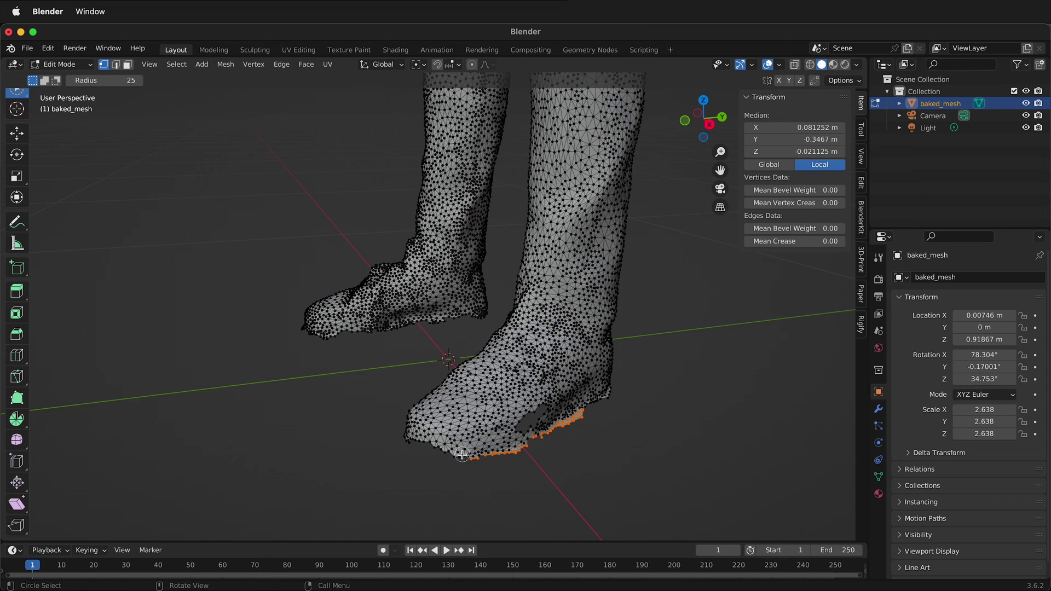
# Delete the ragged vertices selected on the sole.
pyautogui.press('x')
pyautogui.click(445, 437)
pyautogui.scroll(3, 479, 417)
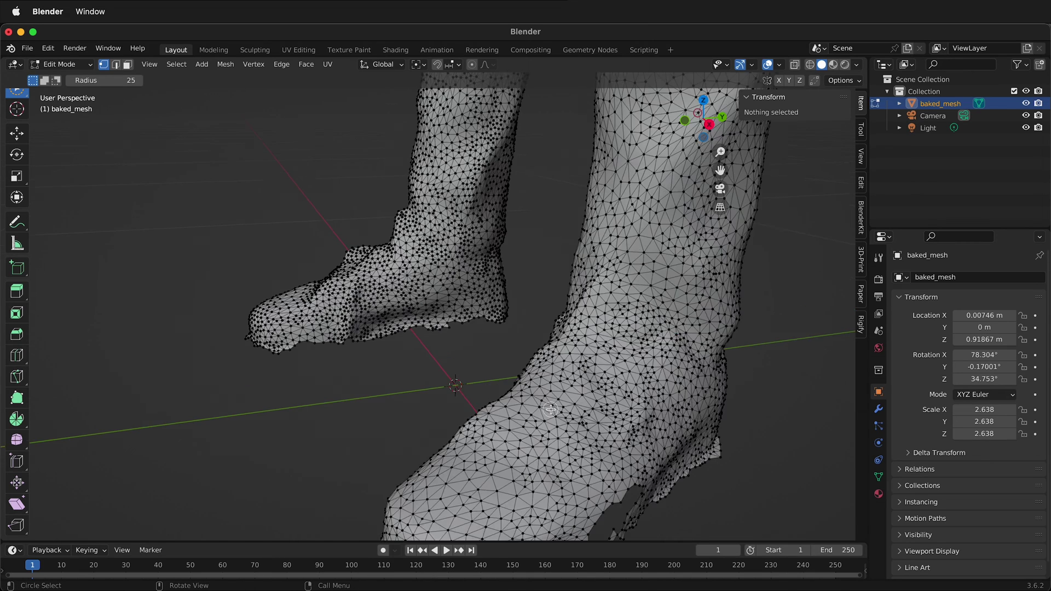
pyautogui.scroll(2, 626, 446)
pyautogui.scroll(-2, 626, 446)
pyautogui.scroll(4, 325, 329)
# In edge select, pick the hole's boundary loop and fill it with a new face.
pyautogui.press('2')
pyautogui.click(325, 329)
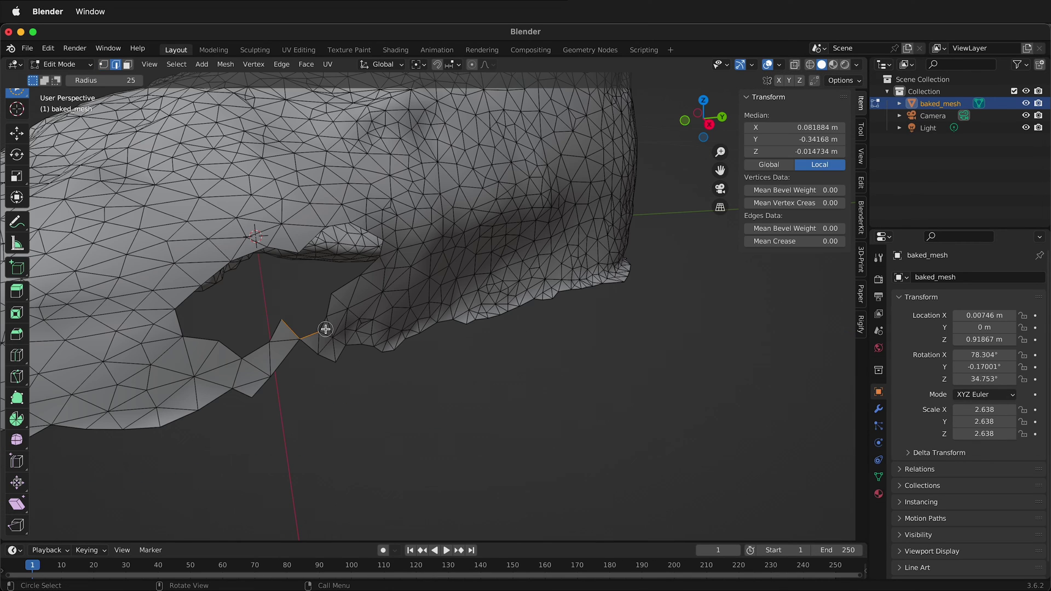
pyautogui.keyDown('shift'); pyautogui.click(325, 328); pyautogui.keyUp('shift')
pyautogui.keyDown('alt'); pyautogui.click(330, 304); pyautogui.keyUp('alt')
pyautogui.press('f')
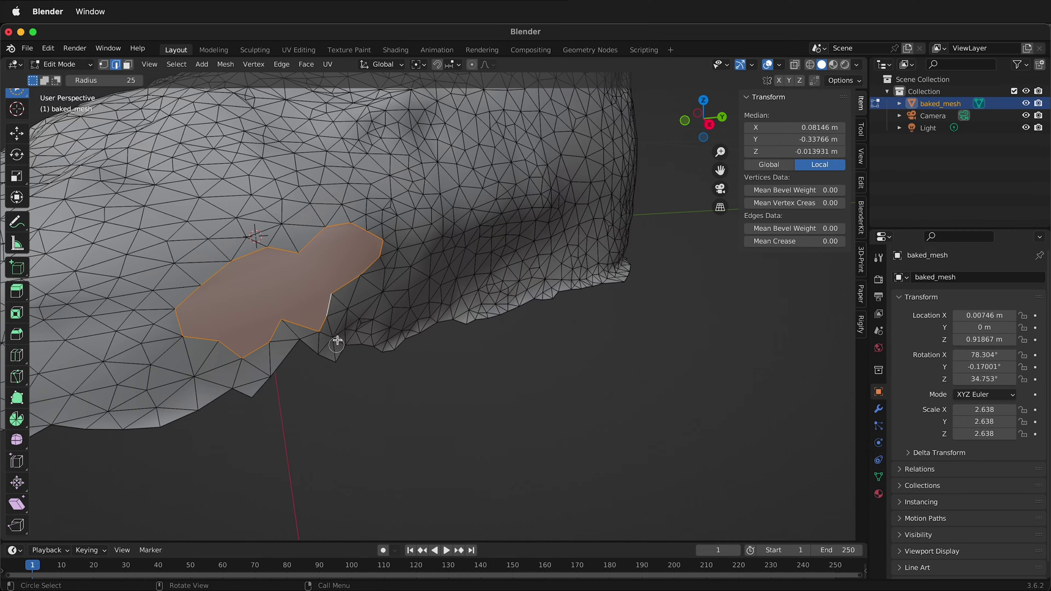
pyautogui.moveTo(307, 283); pyautogui.dragTo(568, 330, button='middle')
pyautogui.scroll(-5, 567, 331)
pyautogui.scroll(5, 568, 331)
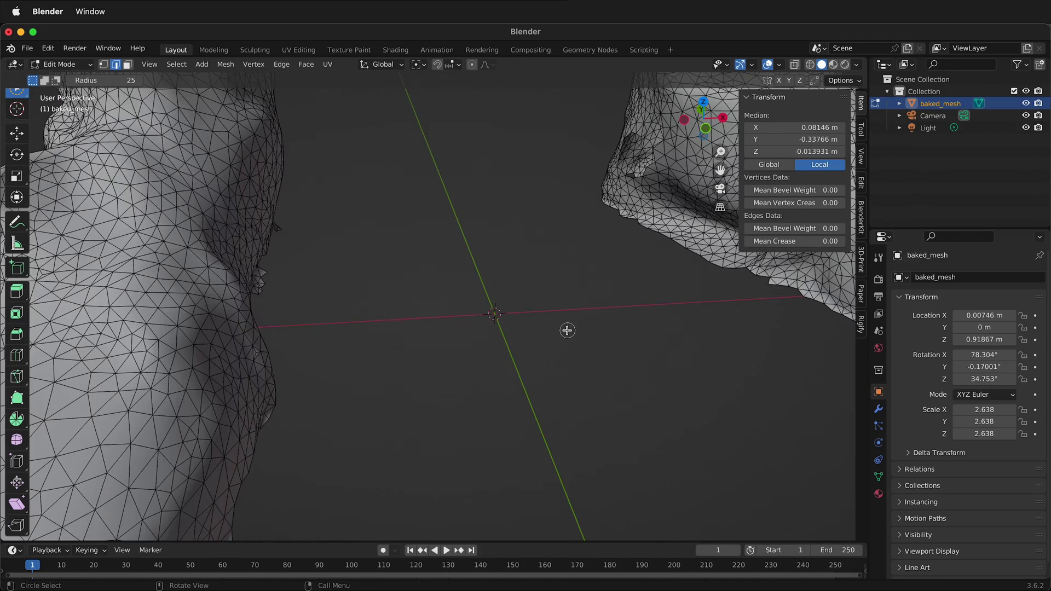
# Select a patch of edges on the other foot's sole.
pyautogui.click(654, 144)
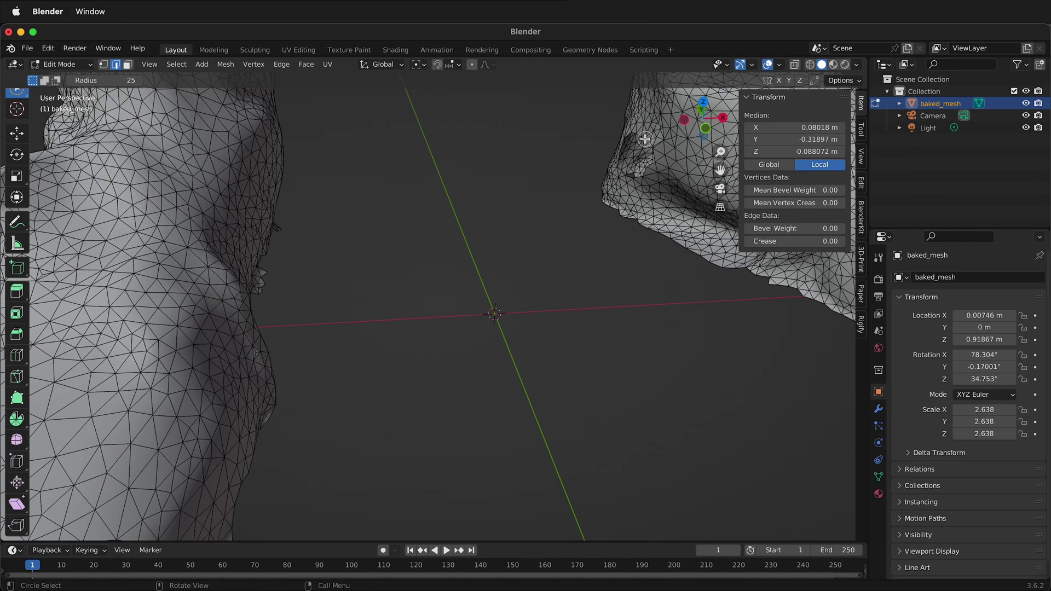
pyautogui.moveTo(643, 156); pyautogui.dragTo(636, 134)
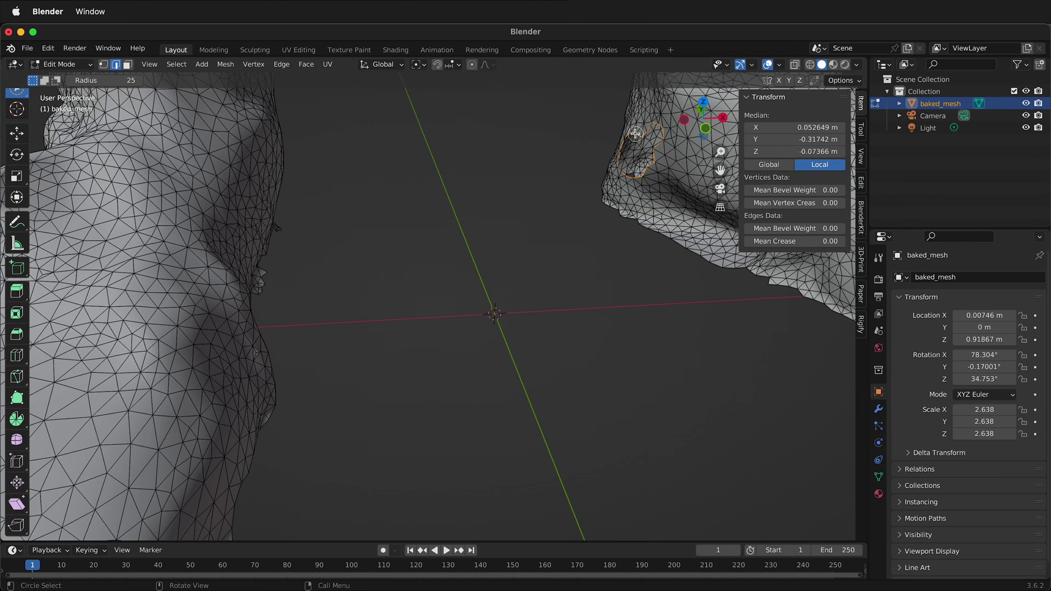
pyautogui.scroll(-5, 521, 311)
pyautogui.moveTo(394, 335); pyautogui.dragTo(351, 284, button='middle')
pyautogui.scroll(-5, 354, 291)
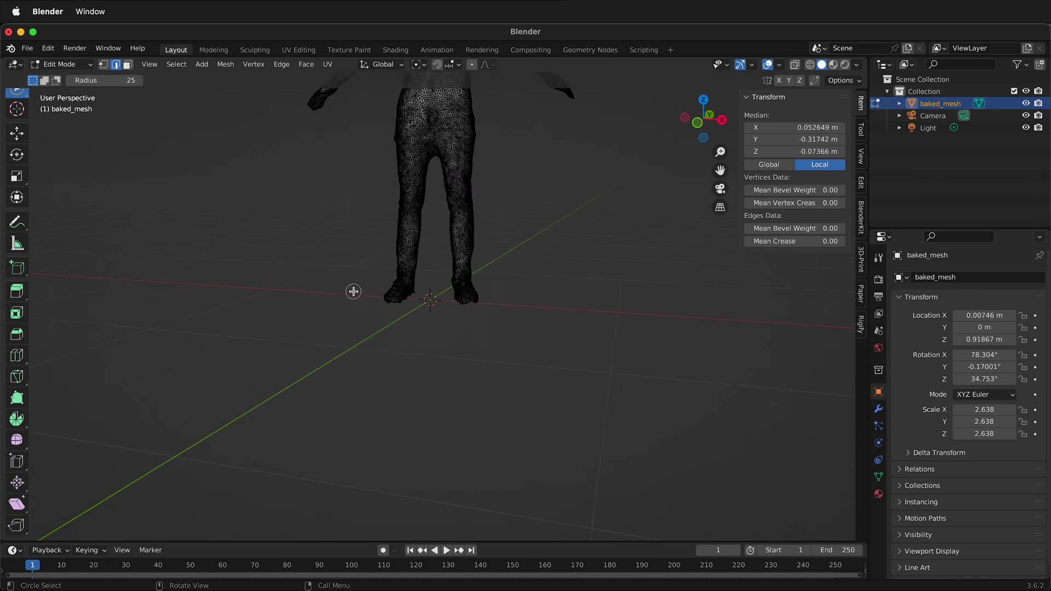
# Return to Object Mode and orbit around the cleaned body.
pyautogui.scroll(4, 448, 112)
pyautogui.press('Tab')
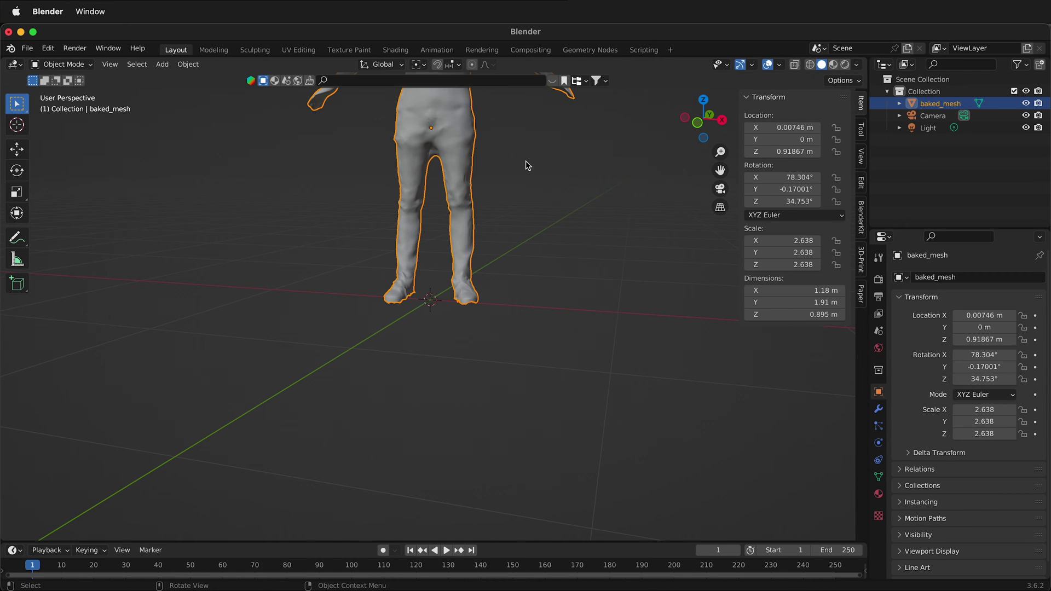
pyautogui.scroll(-4, 525, 164)
pyautogui.moveTo(509, 219); pyautogui.dragTo(486, 284, button='middle')
pyautogui.scroll(5, 458, 214)
pyautogui.moveTo(458, 213); pyautogui.dragTo(452, 487, button='middle')
pyautogui.moveTo(424, 296); pyautogui.dragTo(410, 267, button='middle')
pyautogui.moveTo(452, 344); pyautogui.dragTo(429, 322, button='middle')
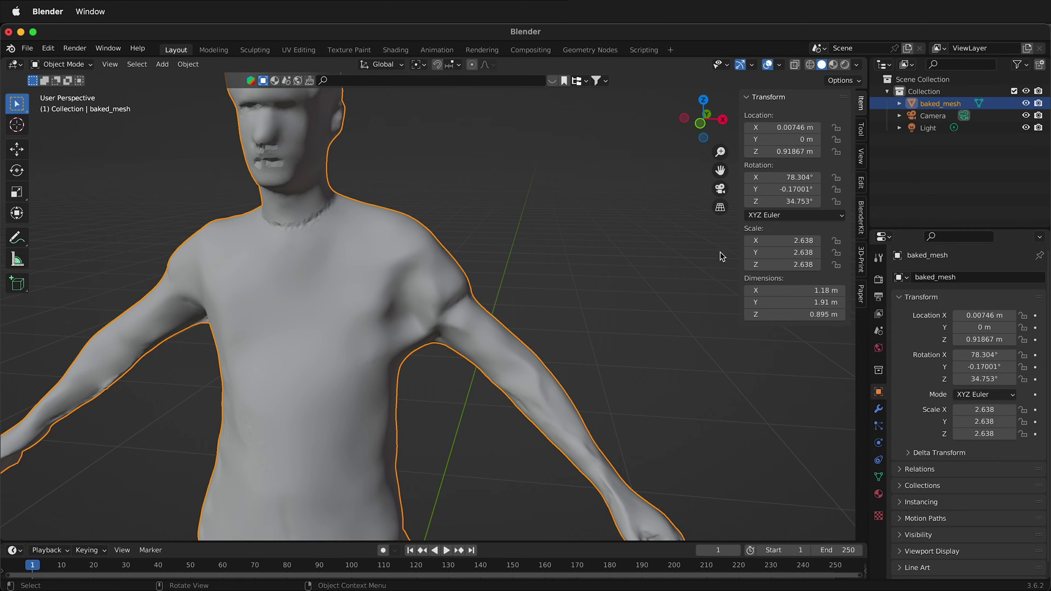
# Switch to Material Preview shading and frame the legs to see the green tint.
pyautogui.click(832, 64)
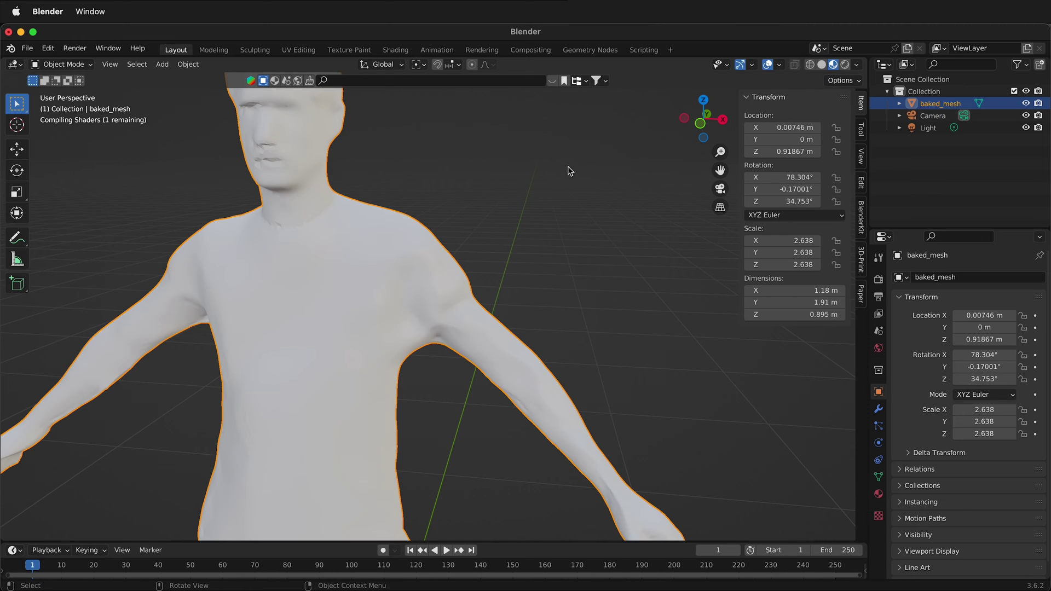
pyautogui.scroll(-5, 382, 296)
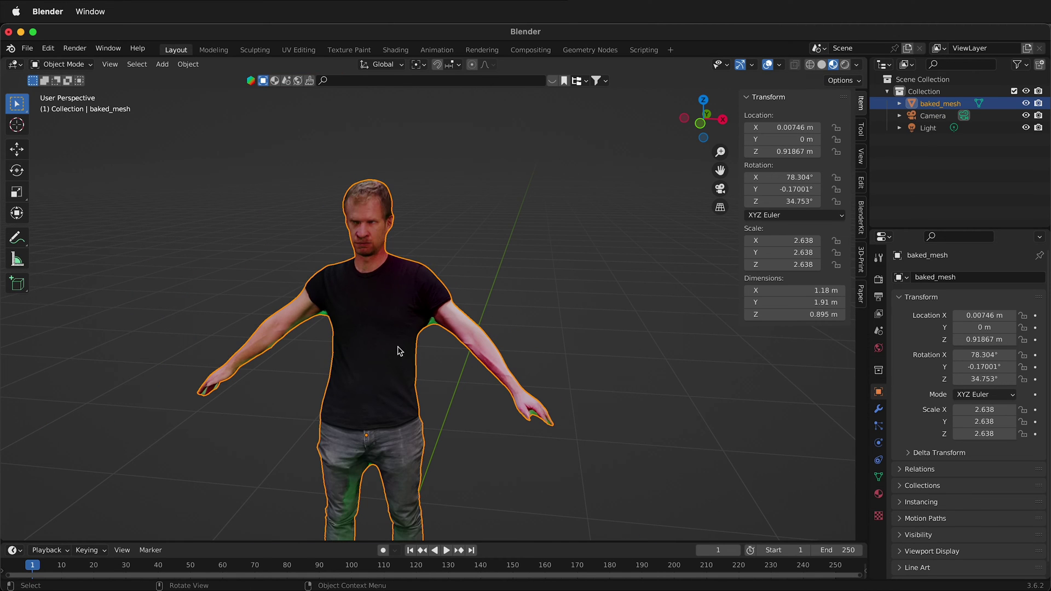
pyautogui.scroll(-2, 398, 347)
pyautogui.scroll(5, 403, 372)
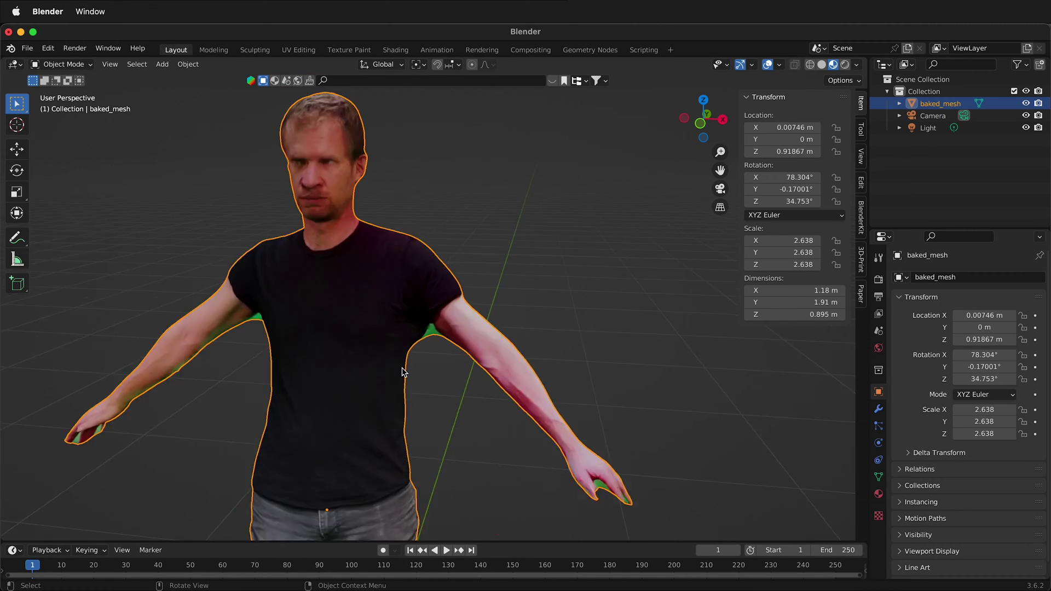
pyautogui.scroll(3, 364, 371)
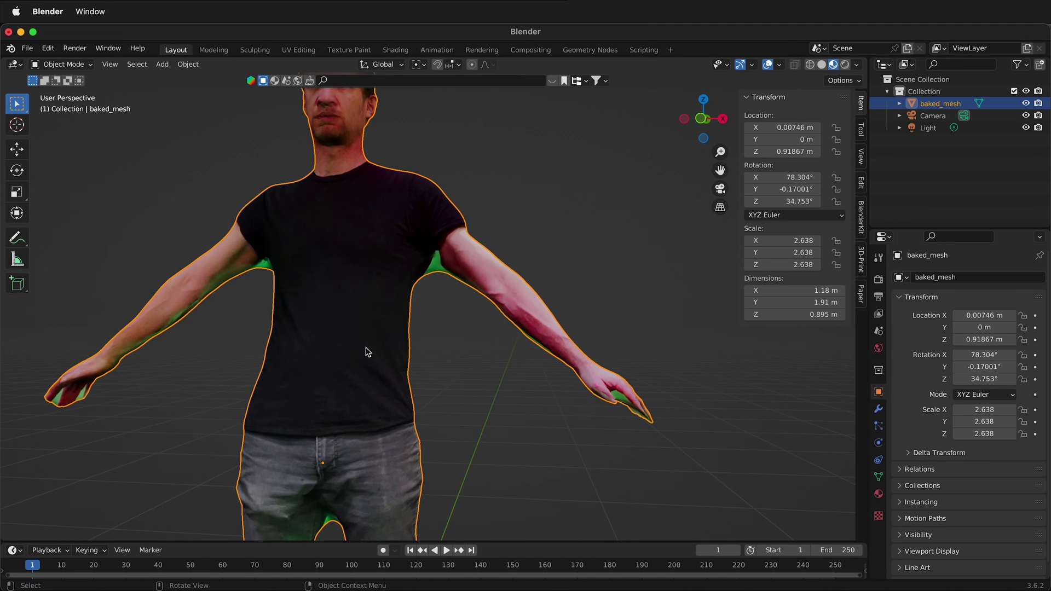
pyautogui.keyDown('shift'); pyautogui.moveTo(504, 284); pyautogui.dragTo(523, 151, button='middle'); pyautogui.keyUp('shift')
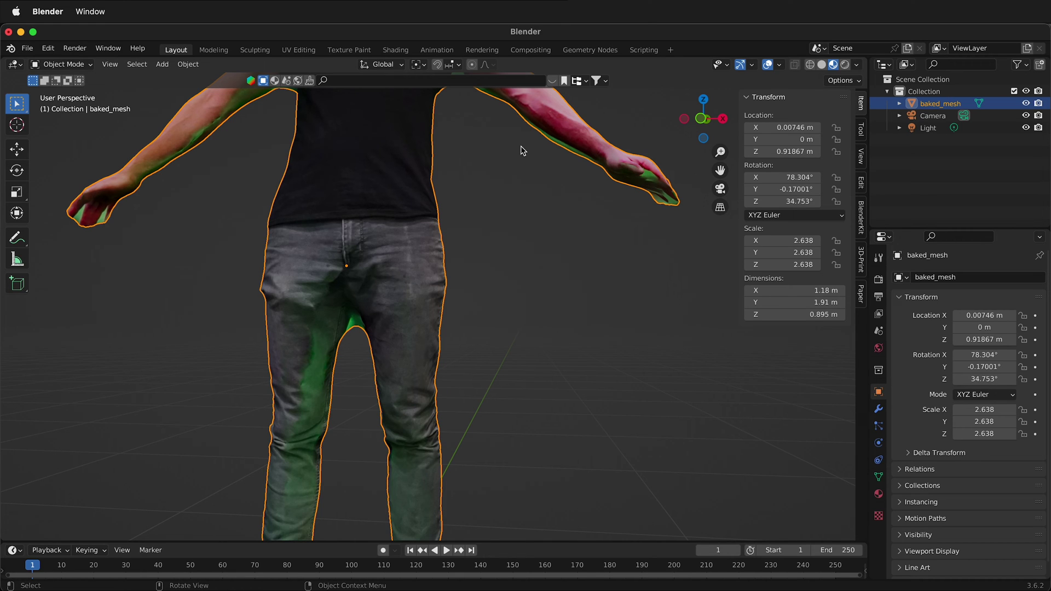
# Confirm baked_mesh_tex0.png as the Base Color image, then preview the texture file in Finder.
pyautogui.click(878, 494)
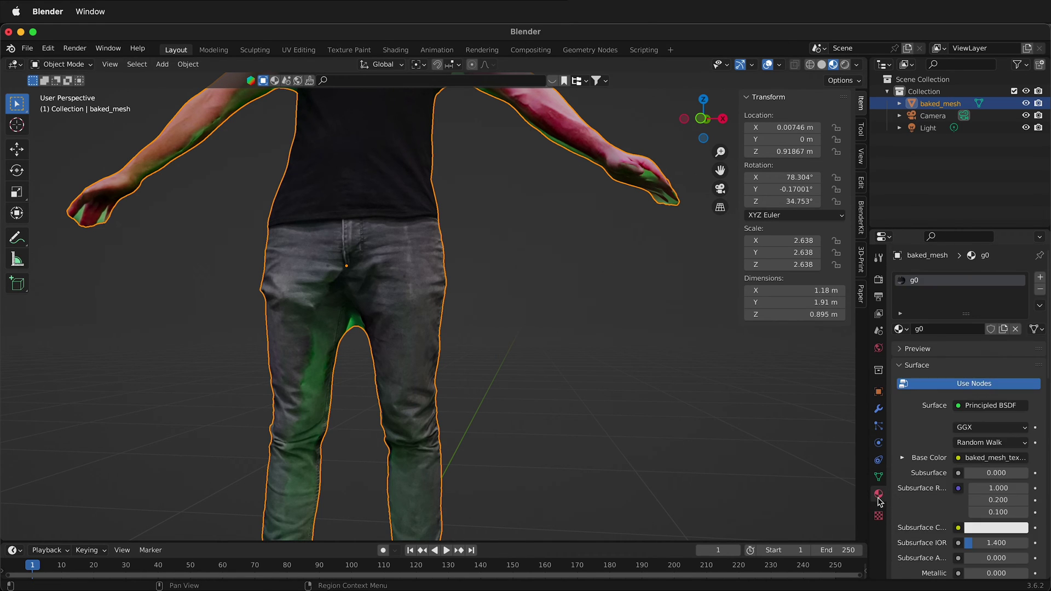
pyautogui.click(902, 458)
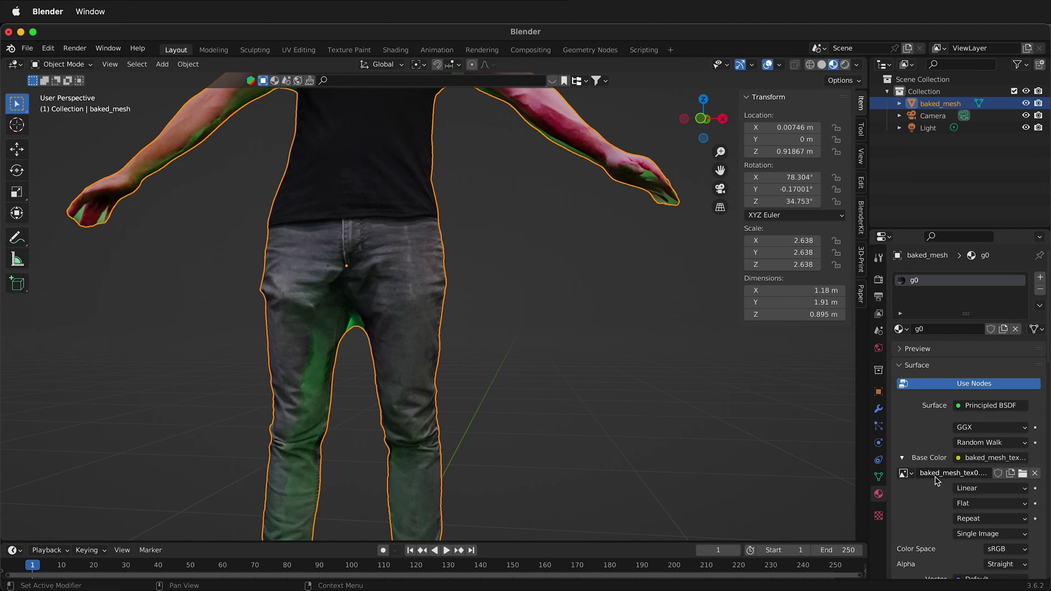
pyautogui.click(903, 474)
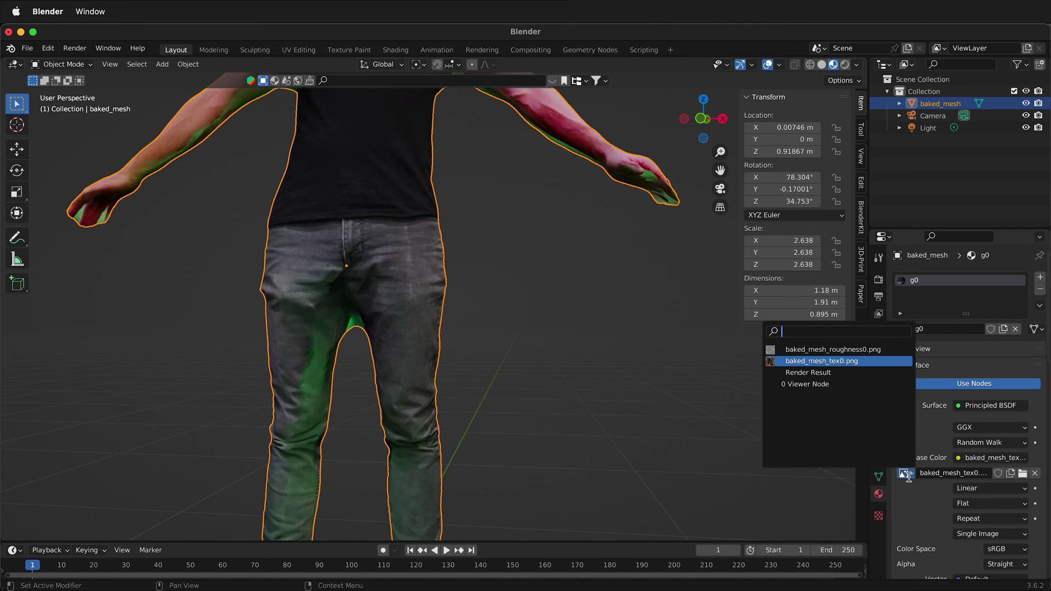
pyautogui.click(852, 362)
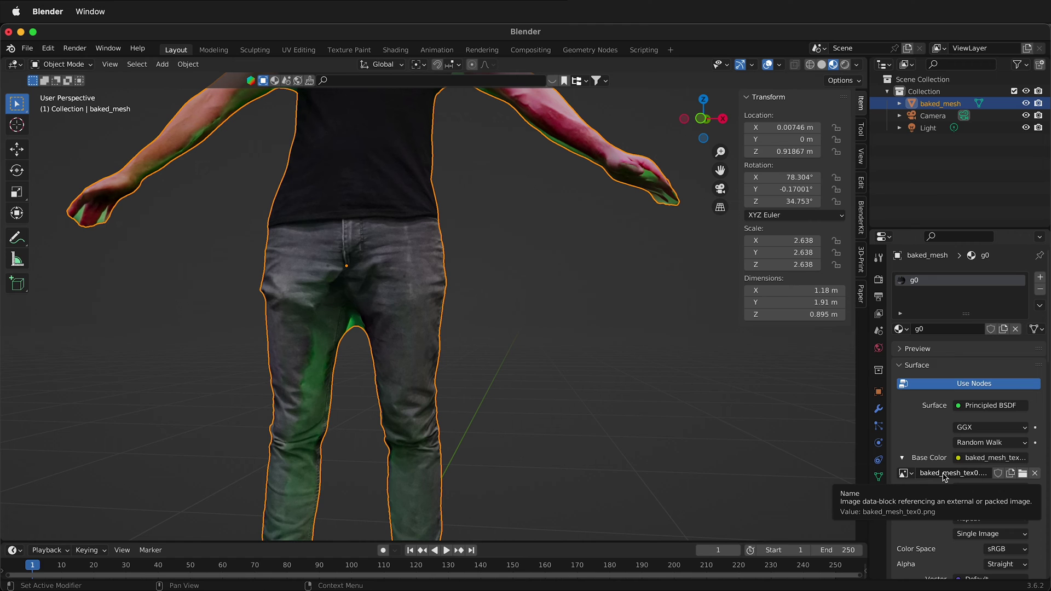
pyautogui.press('super+Tab')
pyautogui.press('space')
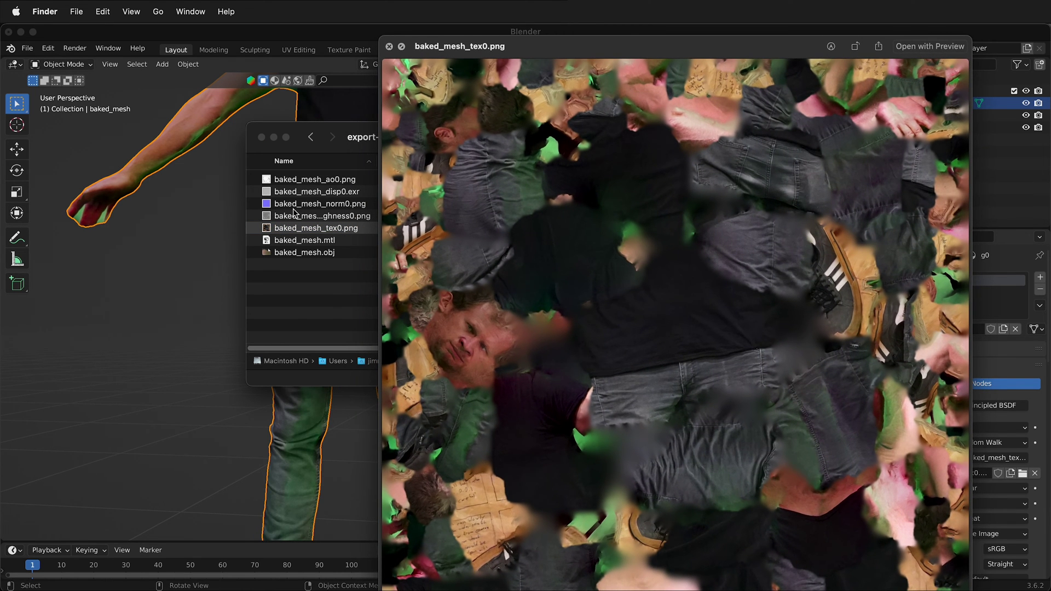
# Quick Look the roughness and normal maps, then baked_mesh_tex0.png, and close the preview.
pyautogui.click(293, 210)
pyautogui.press('Up')
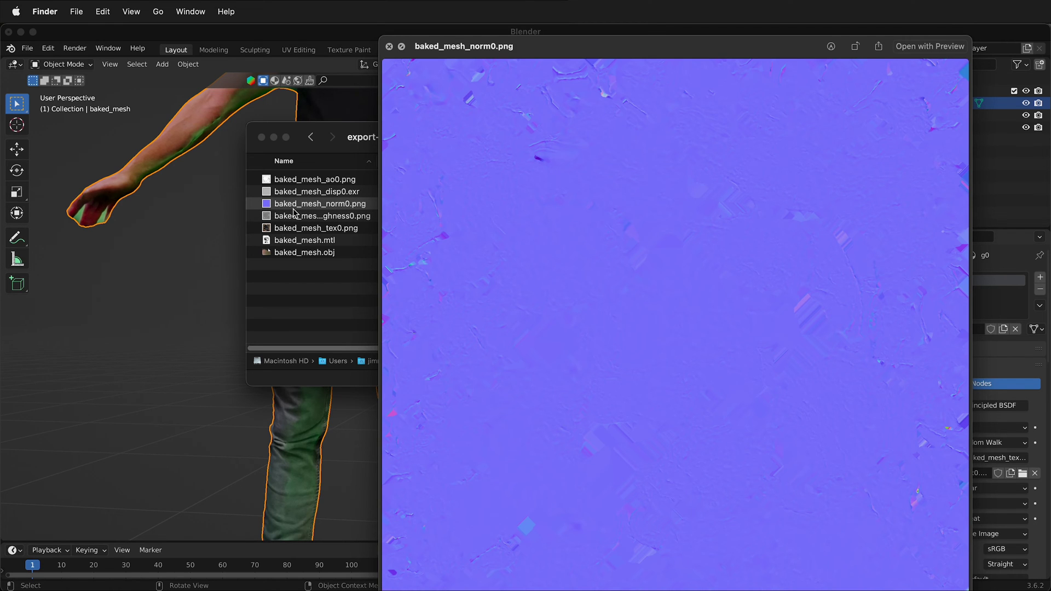
pyautogui.press('Down')
pyautogui.press('Down')
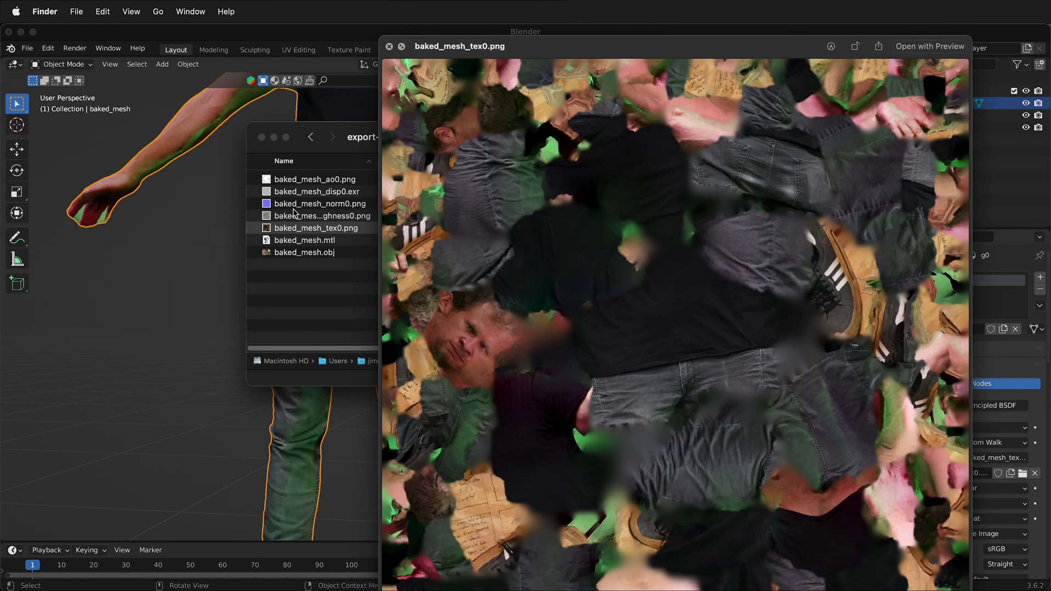
pyautogui.press('space')
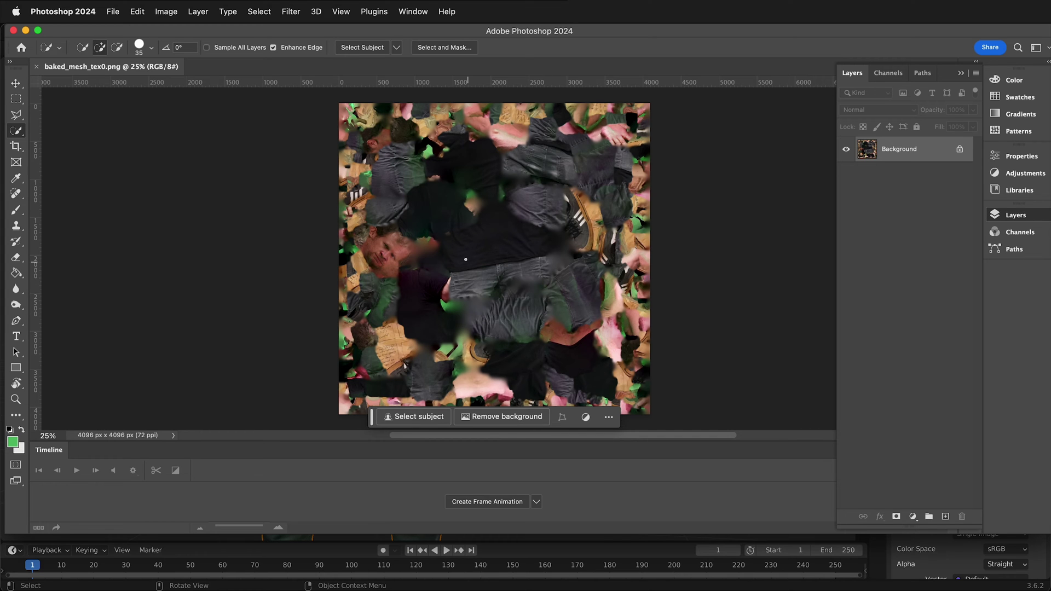
pyautogui.scroll(1, 550, 168)
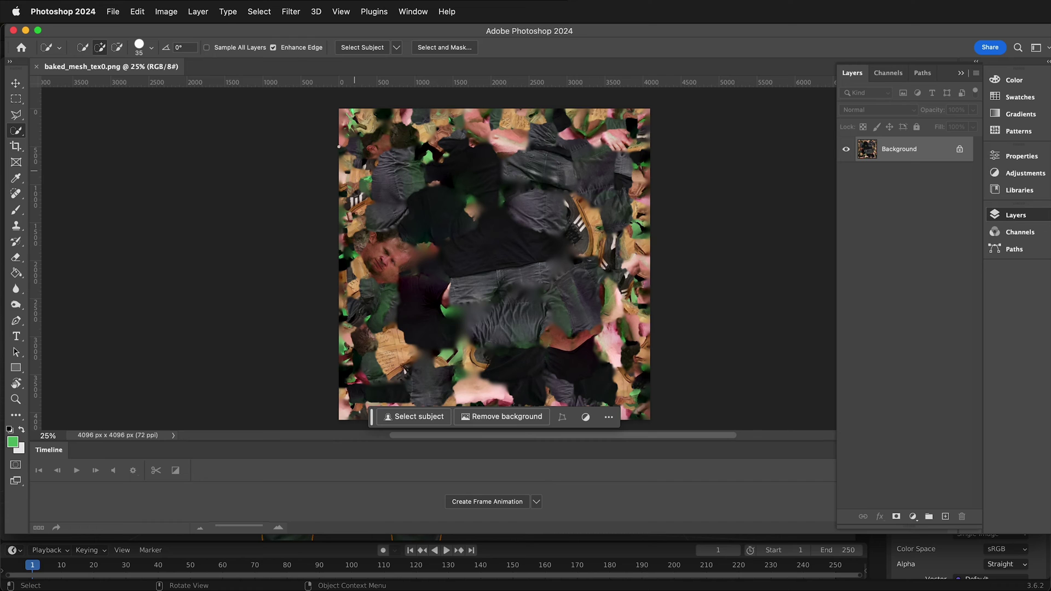
# Apply Selective Color on Greens with Magenta +100 using the Absolute method.
pyautogui.click(166, 11)
pyautogui.moveTo(189, 49)
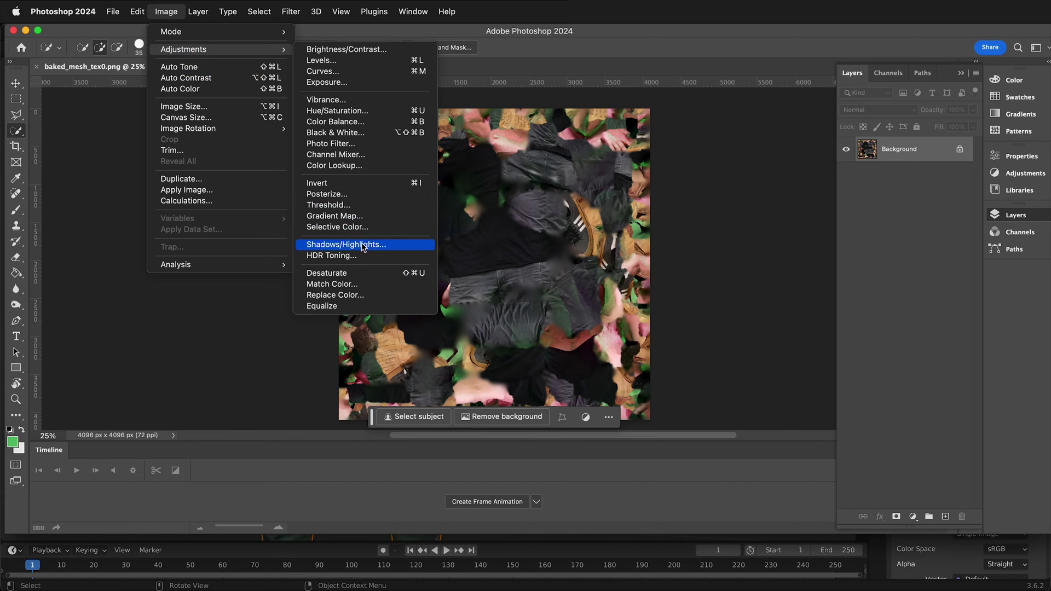
pyautogui.click(335, 227)
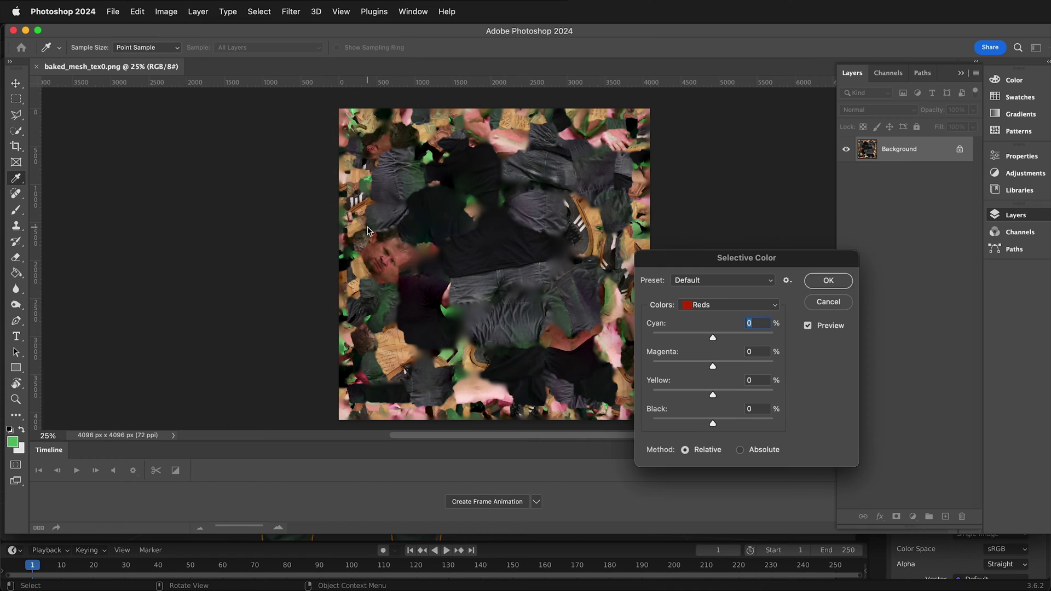
pyautogui.click(751, 305)
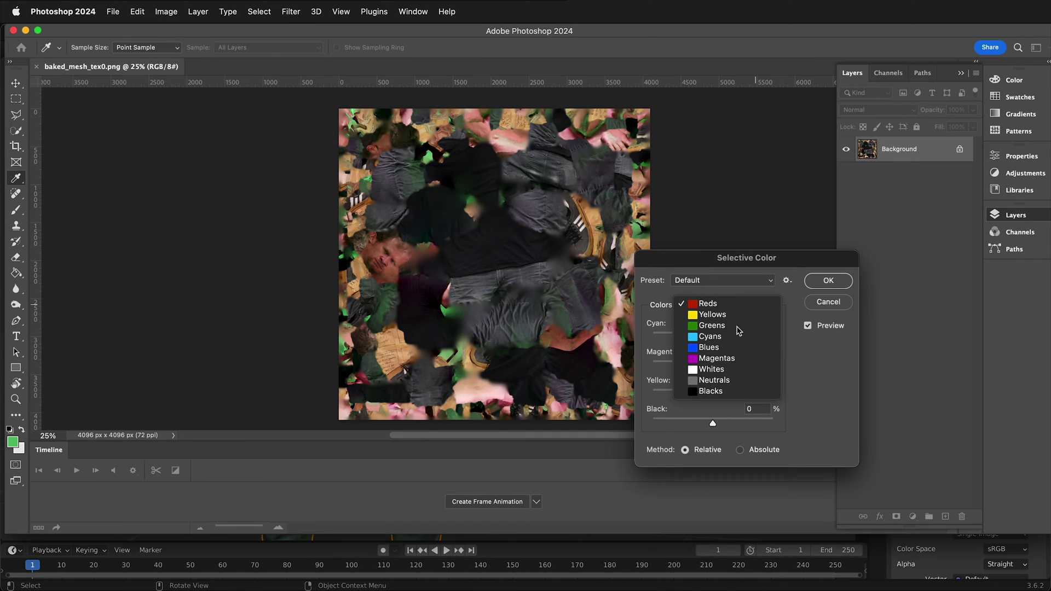
pyautogui.click(737, 328)
pyautogui.moveTo(713, 367); pyautogui.dragTo(819, 368)
pyautogui.click(740, 449)
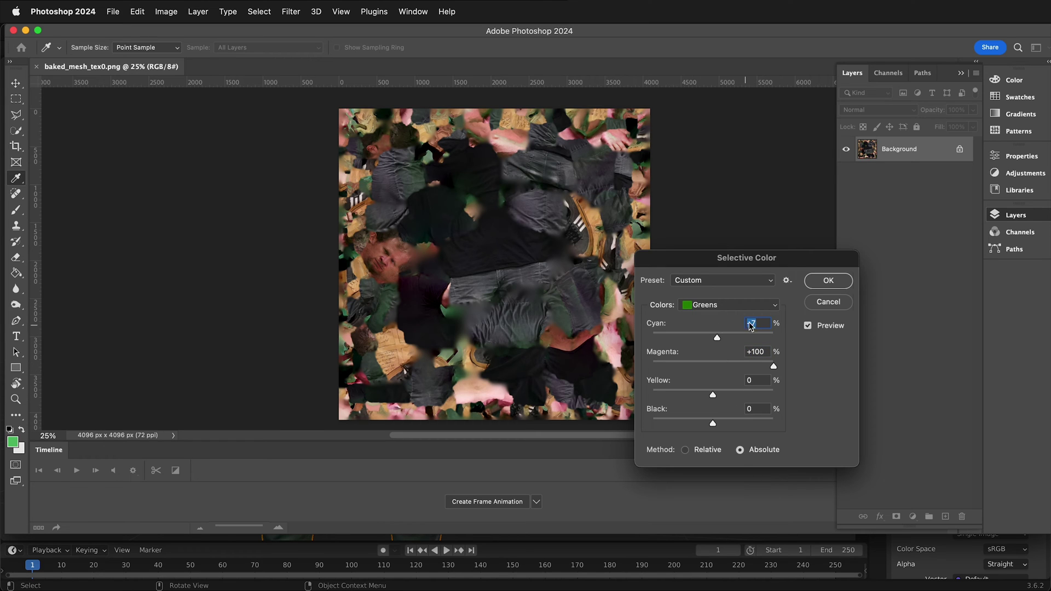
pyautogui.press('Return')
pyautogui.press('w')
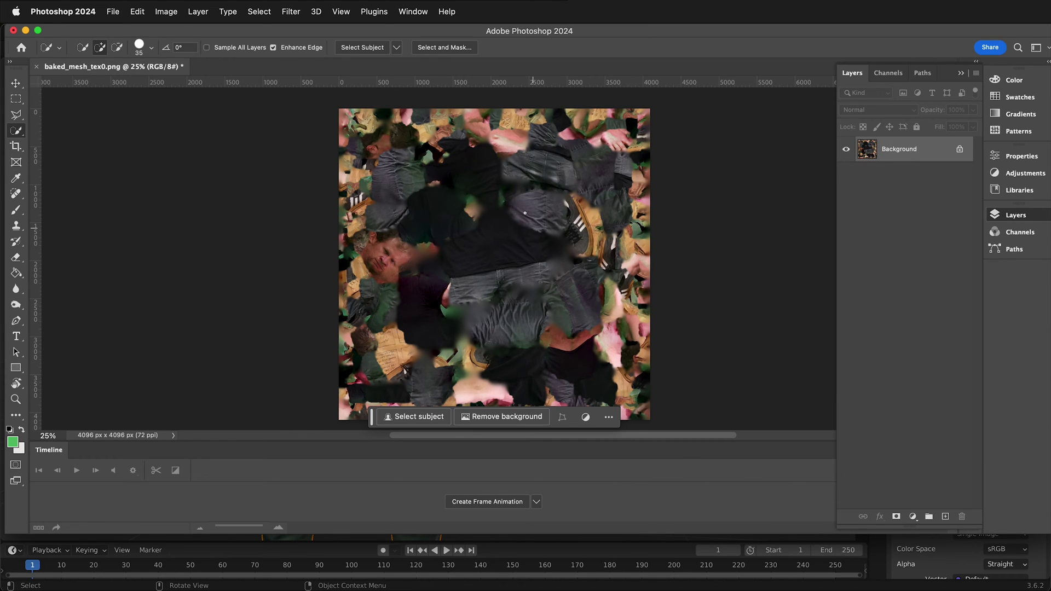
# Apply a second Selective Color pass on Greens with Magenta pushed to +100.
pyautogui.click(166, 11)
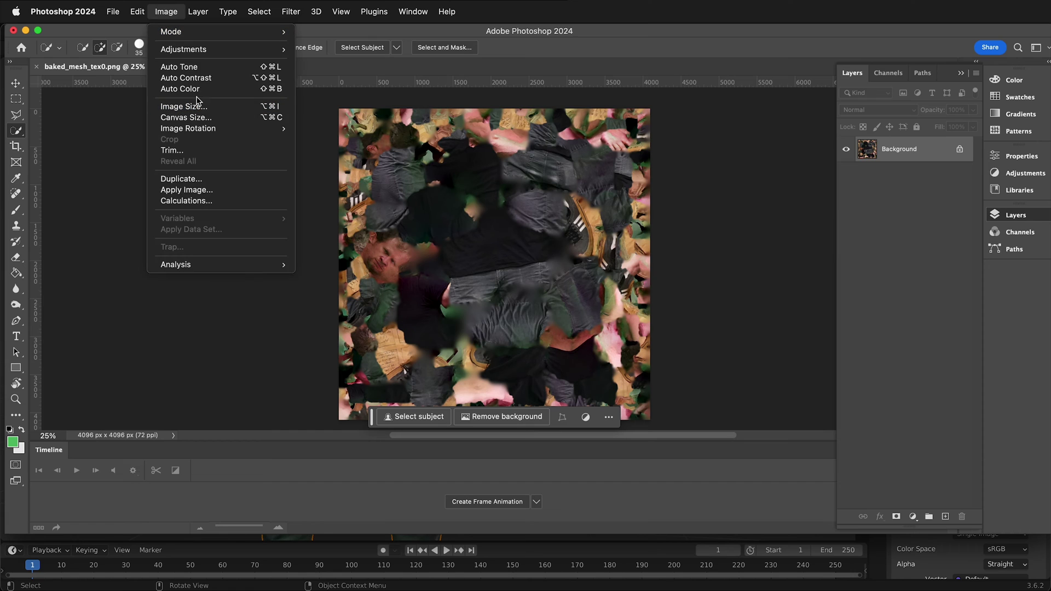
pyautogui.moveTo(200, 50)
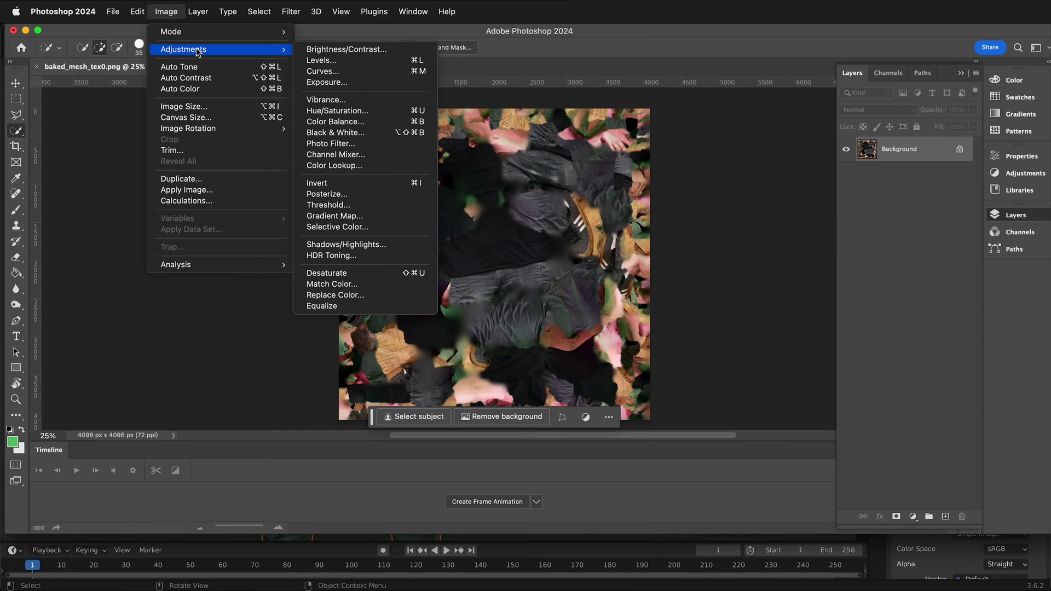
pyautogui.click(351, 226)
pyautogui.click(744, 310)
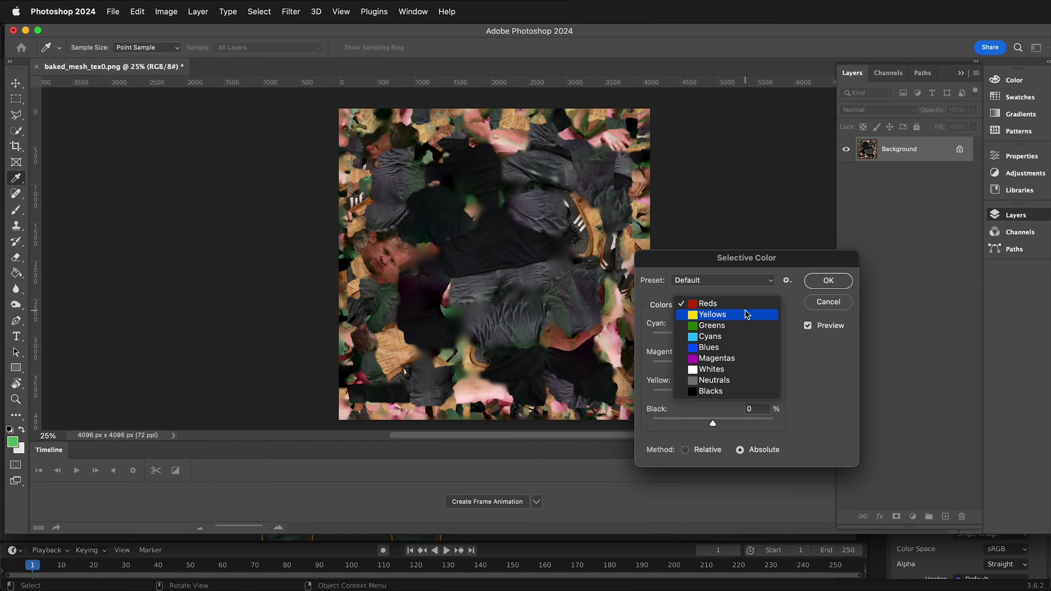
pyautogui.click(743, 325)
pyautogui.moveTo(713, 366); pyautogui.dragTo(881, 370)
pyautogui.click(828, 280)
pyautogui.press('w')
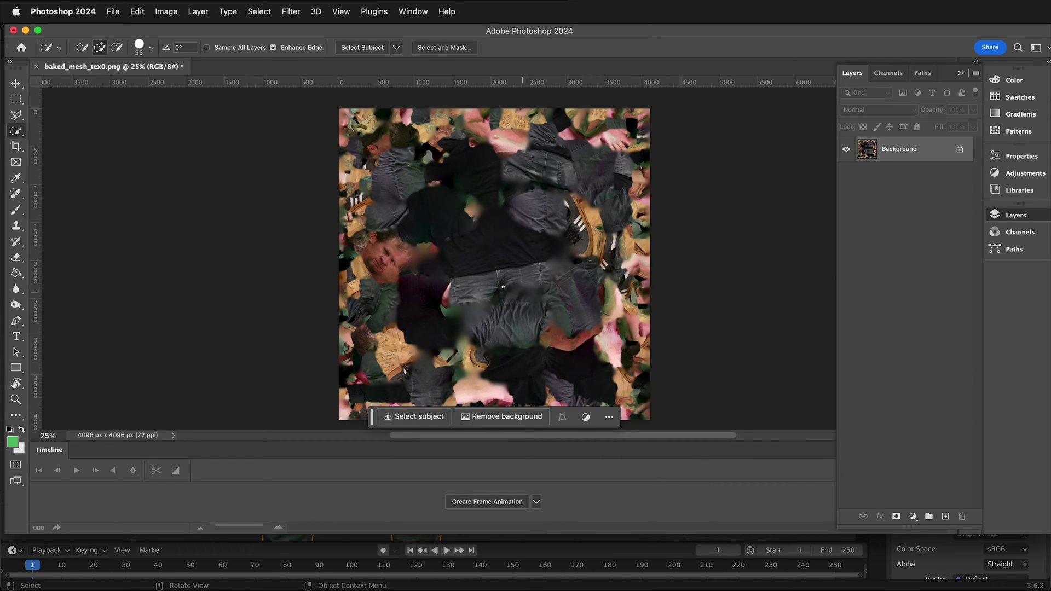
# Apply a final Greens correction (Magenta +100, Cyan -9, Black +18) and save baked_mesh_tex0.png.
pyautogui.click(166, 11)
pyautogui.moveTo(179, 50)
pyautogui.click(335, 227)
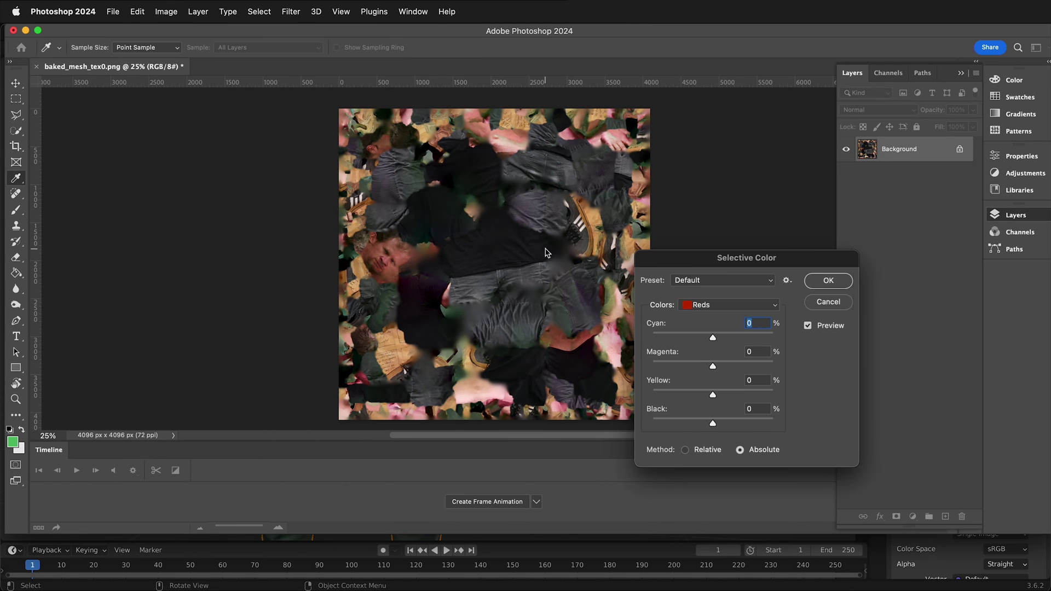
pyautogui.click(753, 305)
pyautogui.click(712, 328)
pyautogui.moveTo(713, 367); pyautogui.dragTo(777, 367)
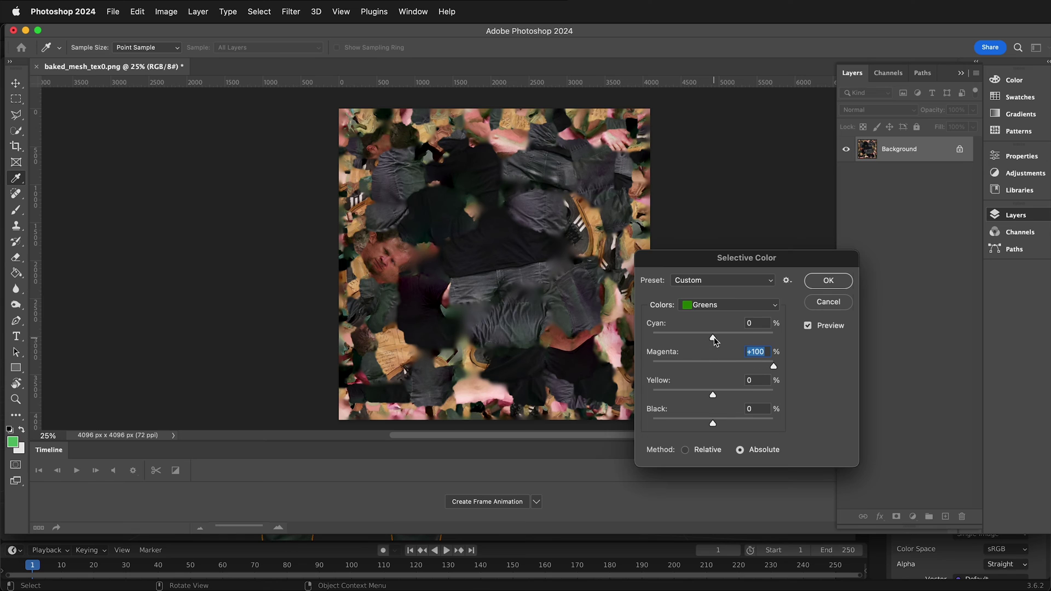
pyautogui.moveTo(713, 339); pyautogui.dragTo(708, 339)
pyautogui.moveTo(713, 425); pyautogui.dragTo(775, 422)
pyautogui.click(828, 280)
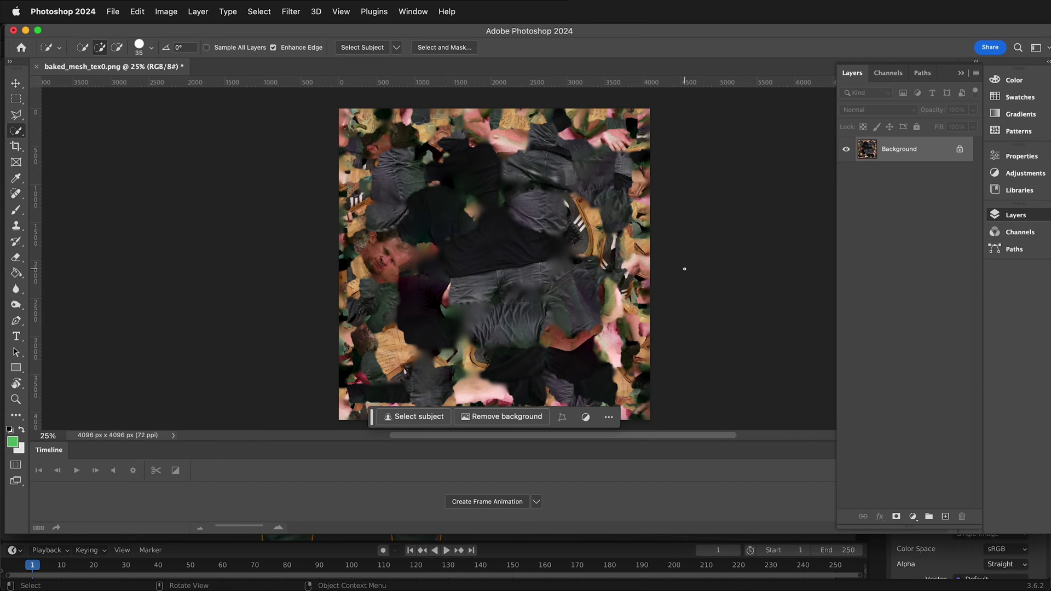
pyautogui.press('super+s')
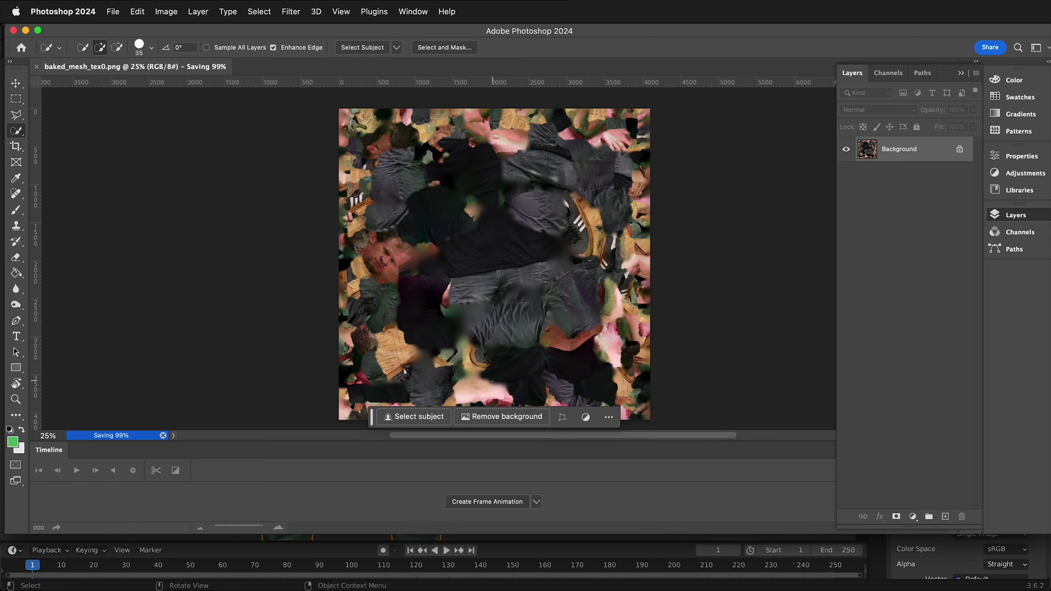
pyautogui.click(566, 553)
# In the Shading workspace, reload the edited baked_mesh_tex0.png into the body's colour image node.
pyautogui.scroll(-5, 361, 301)
pyautogui.moveTo(372, 304); pyautogui.dragTo(433, 309, button='middle')
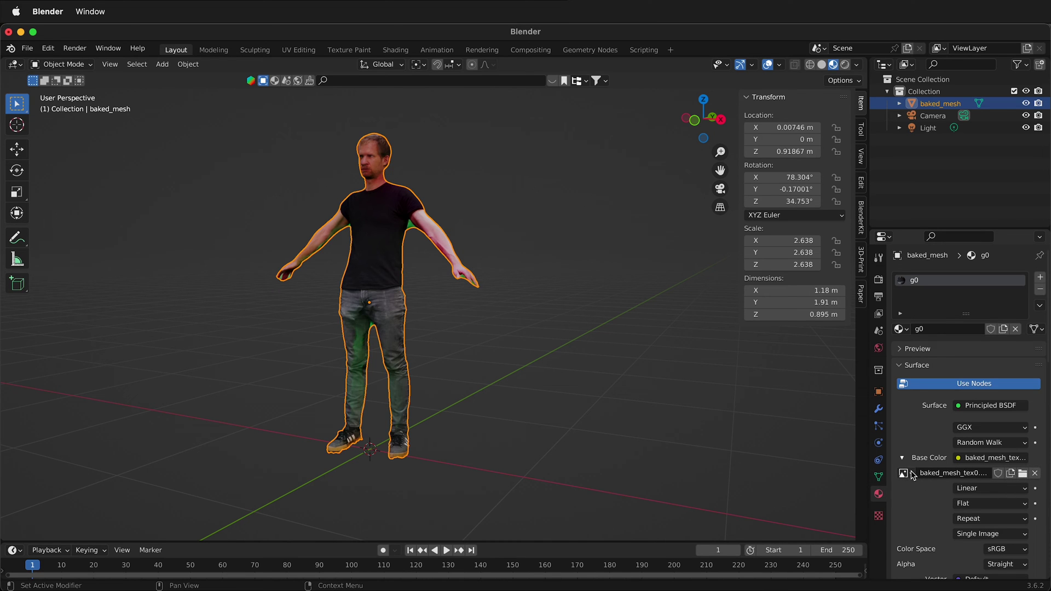
pyautogui.click(395, 52)
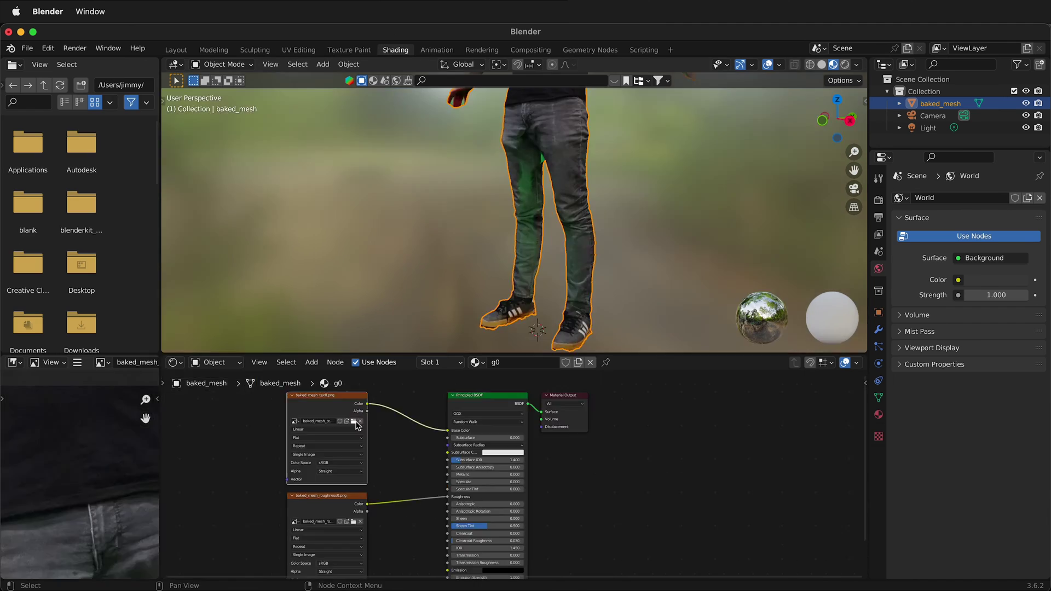
pyautogui.click(358, 427)
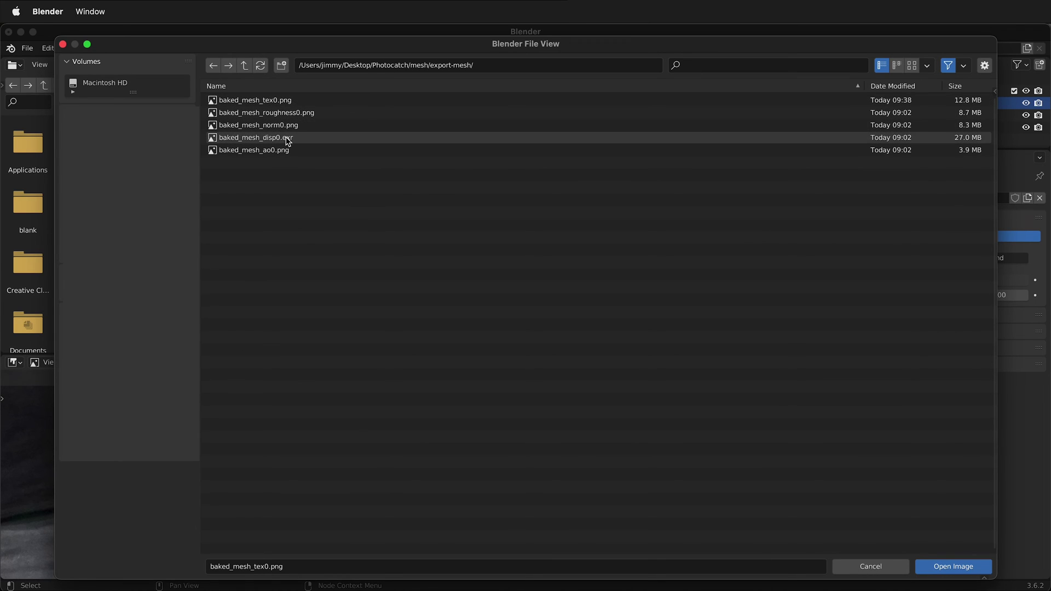
pyautogui.click(284, 101)
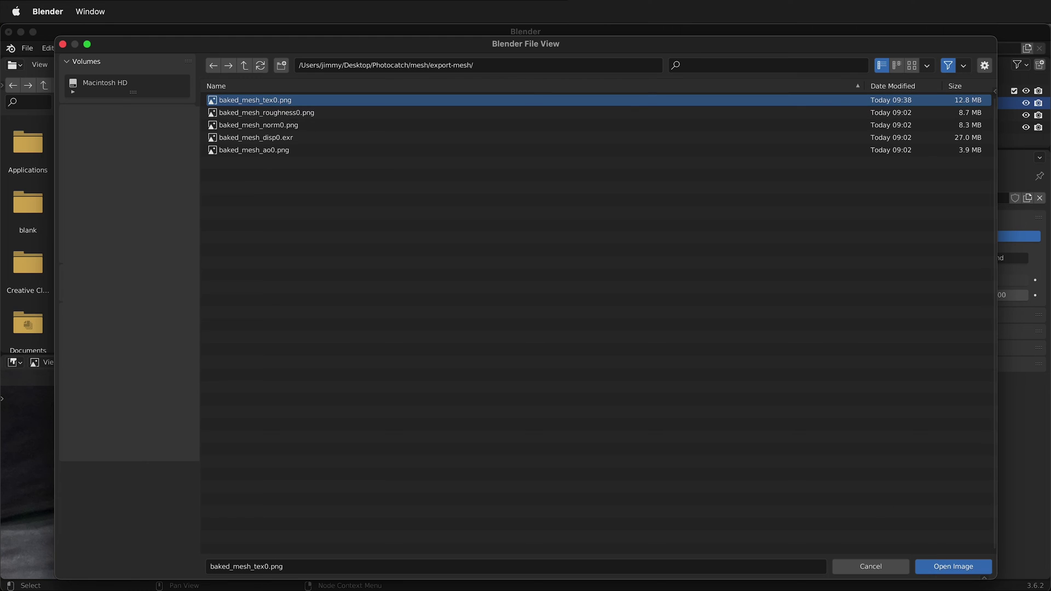
pyautogui.click(946, 566)
pyautogui.moveTo(581, 219); pyautogui.dragTo(582, 242, button='middle')
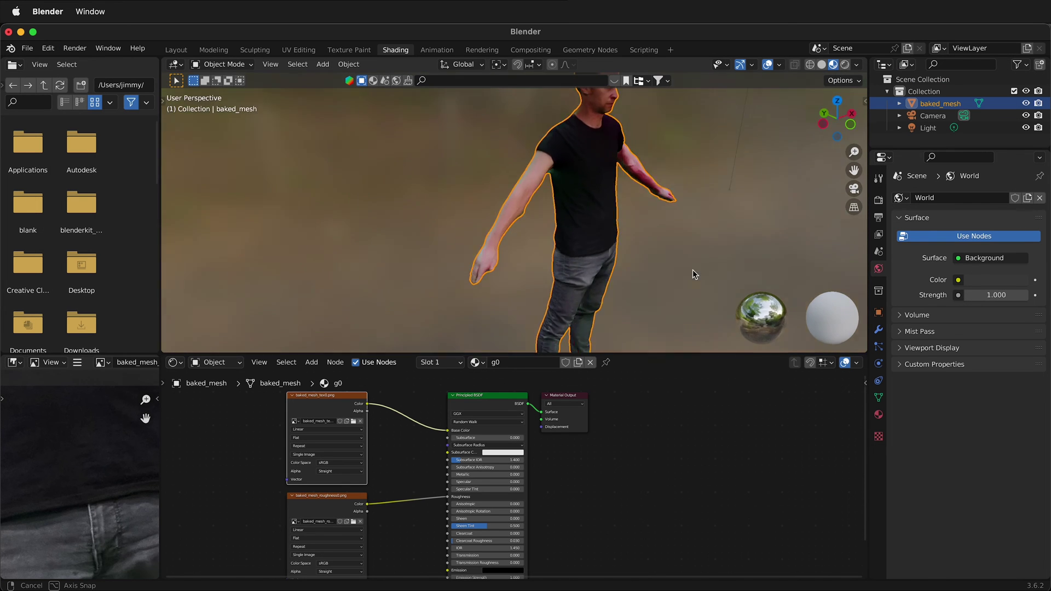
pyautogui.moveTo(704, 275); pyautogui.dragTo(525, 216, button='middle')
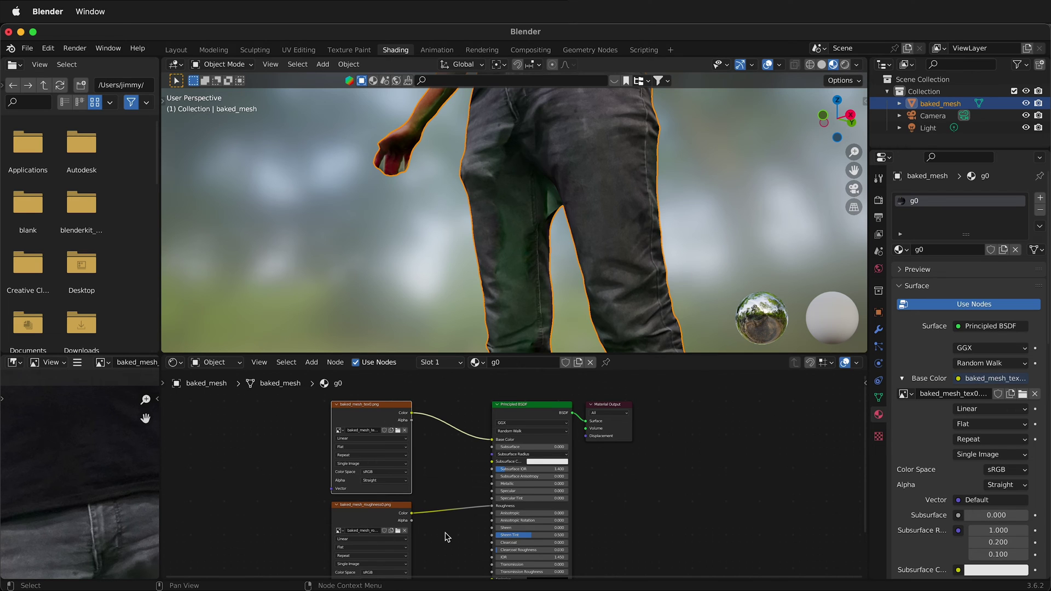
# Change the baked_mesh_roughness0.png Image Texture node's Color Space from sRGB to Non-Color.
pyautogui.scroll(-2, 447, 537)
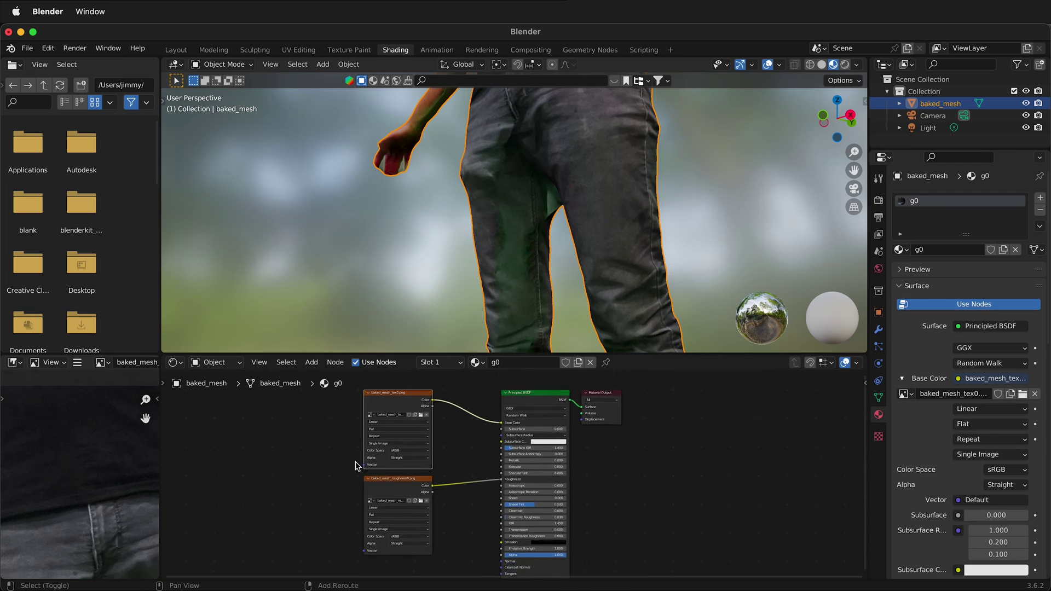
pyautogui.scroll(3, 356, 496)
pyautogui.click(385, 487)
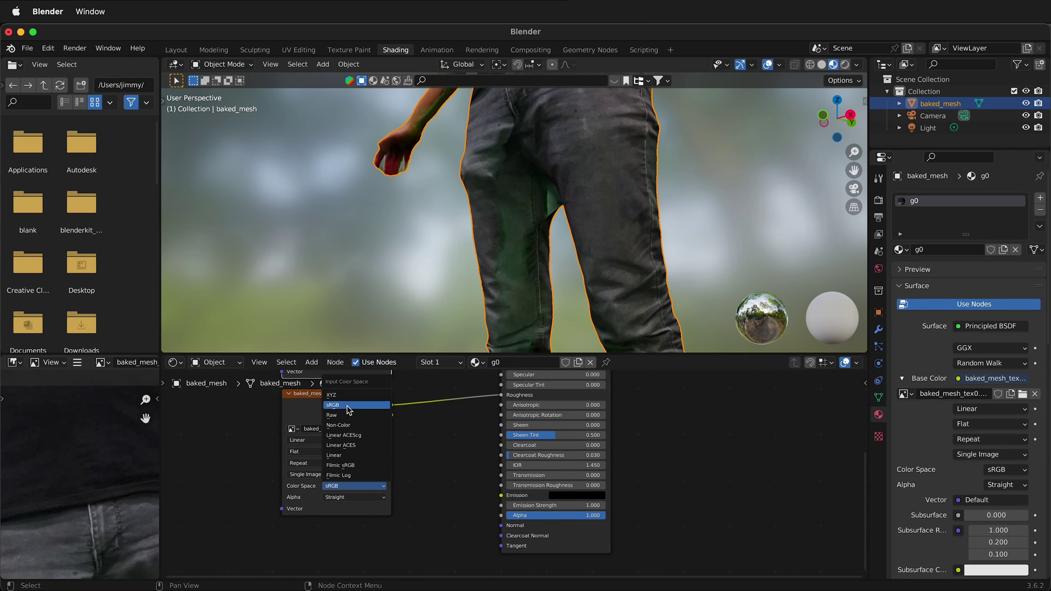
pyautogui.click(344, 426)
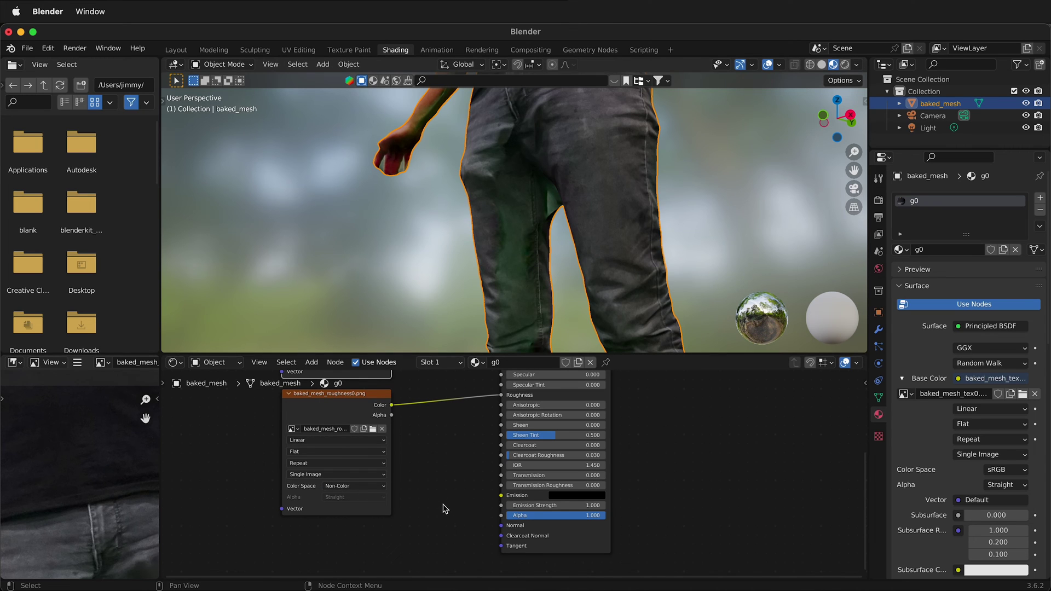
pyautogui.keyDown('shift'); pyautogui.moveTo(443, 510); pyautogui.dragTo(471, 444, button='middle'); pyautogui.keyUp('shift')
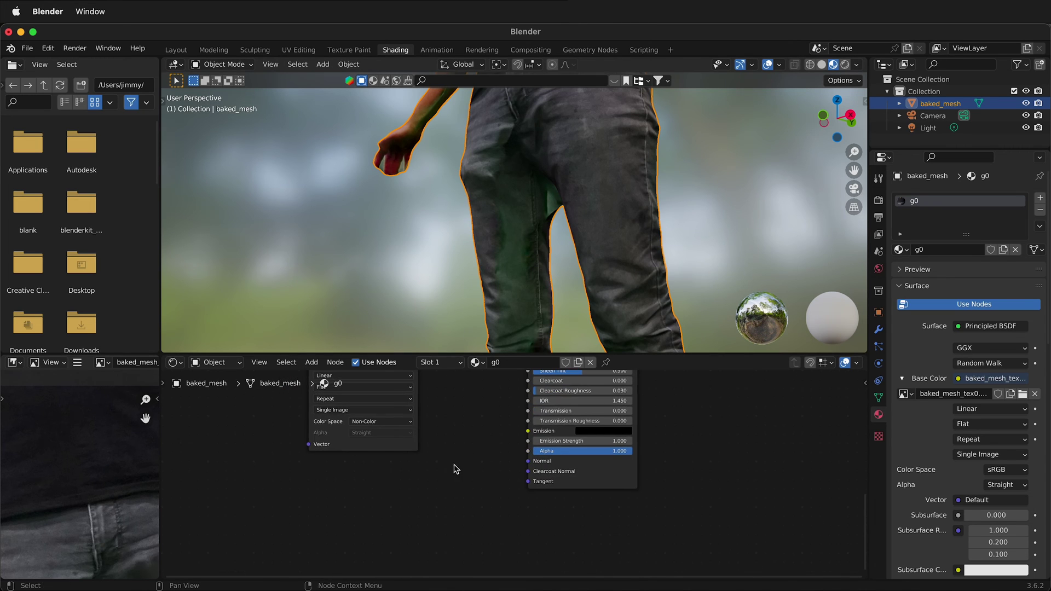
# Add an Image Texture node loading baked_mesh_norm0.png, set to Non-Color.
pyautogui.hotkey('shift', 'a')
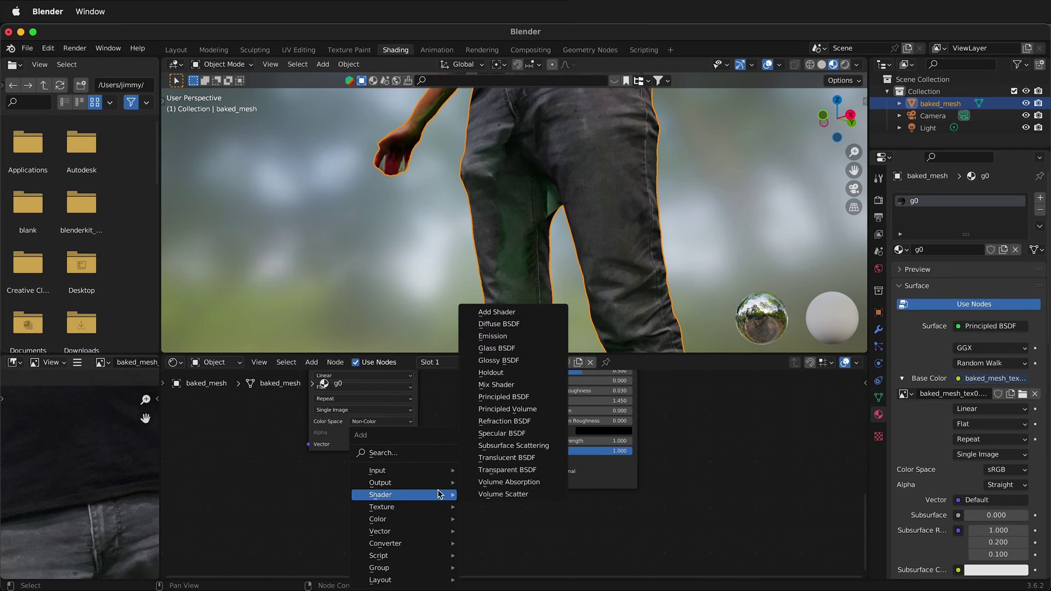
pyautogui.click(432, 453)
pyautogui.write('te')
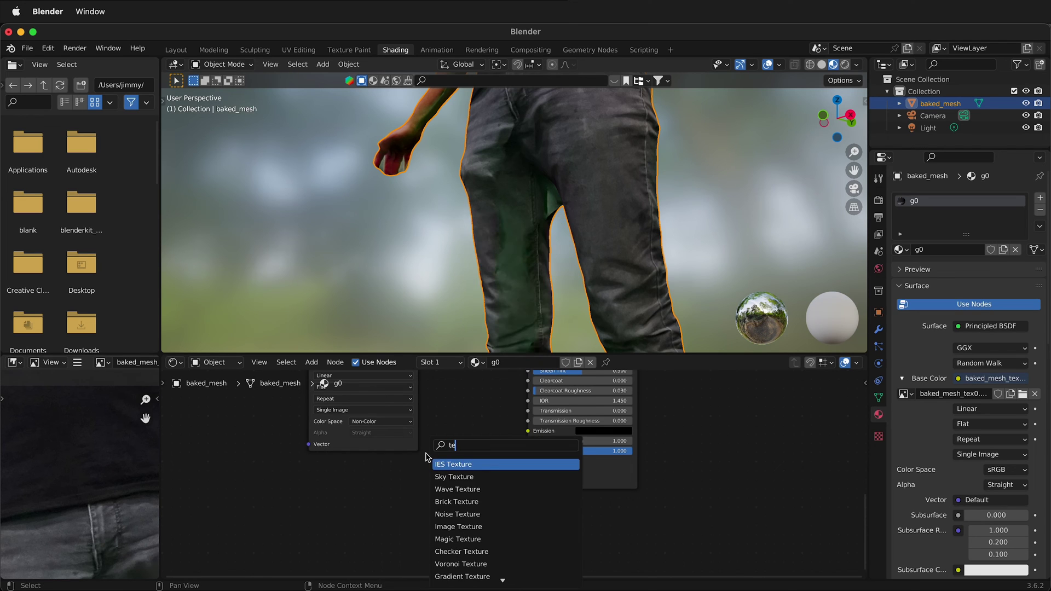
pyautogui.write('x')
pyautogui.click(492, 526)
pyautogui.click(375, 539)
pyautogui.click(395, 511)
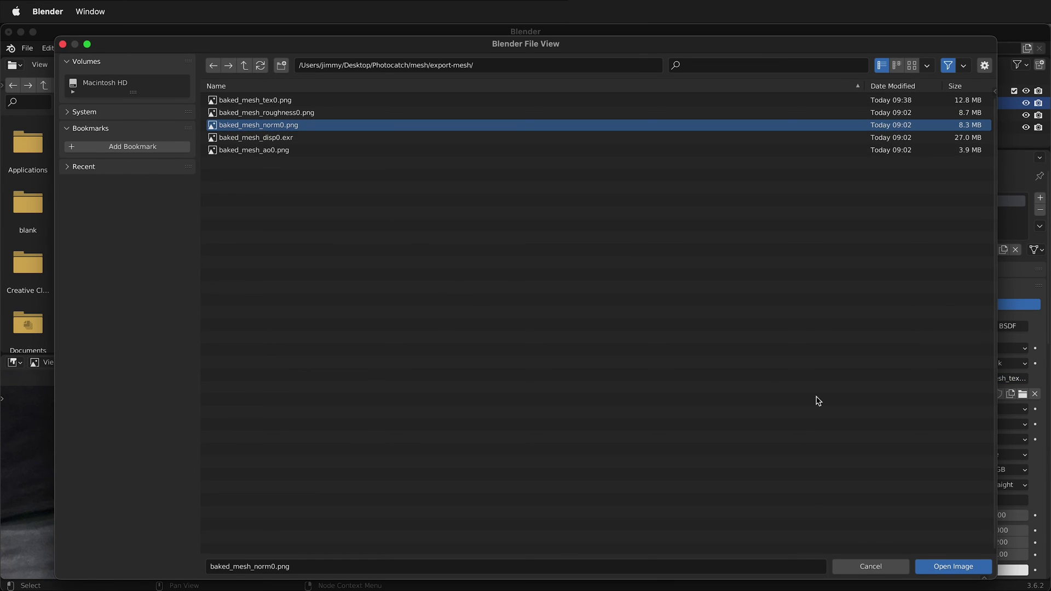
pyautogui.click(966, 566)
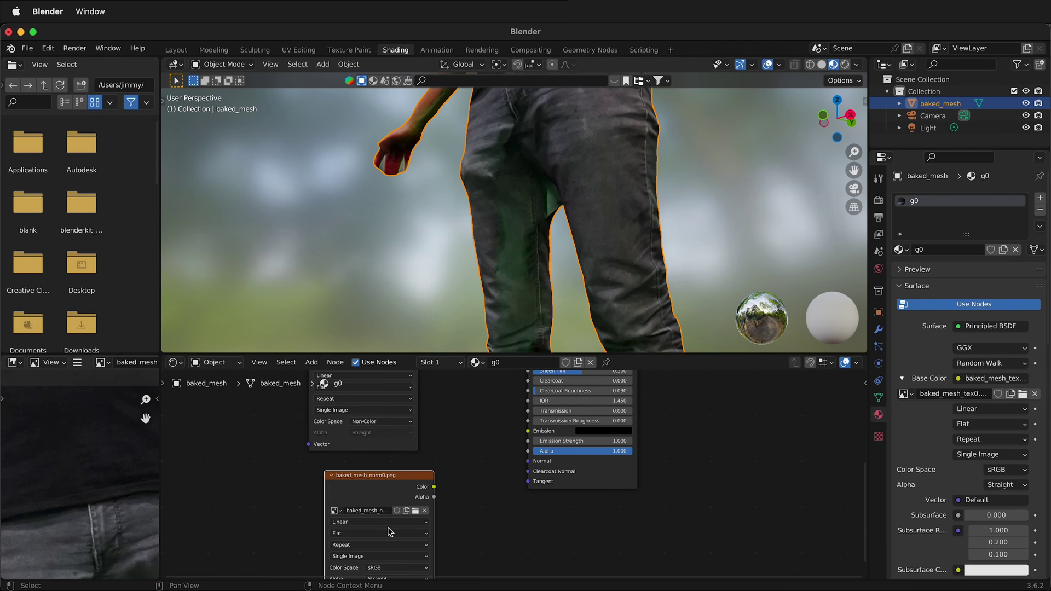
pyautogui.click(396, 567)
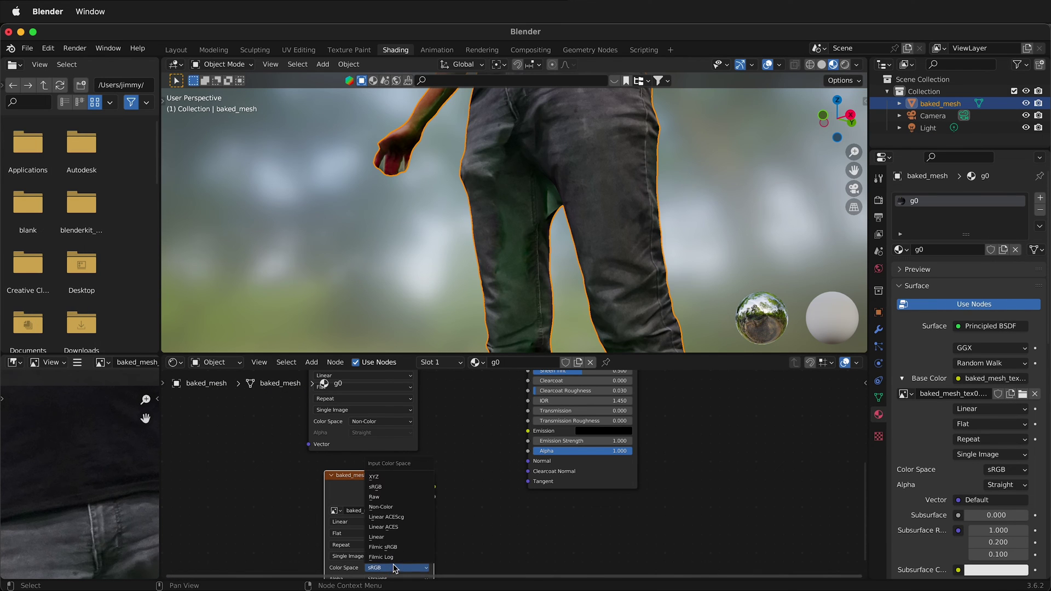
pyautogui.click(393, 510)
pyautogui.moveTo(383, 475); pyautogui.dragTo(338, 481)
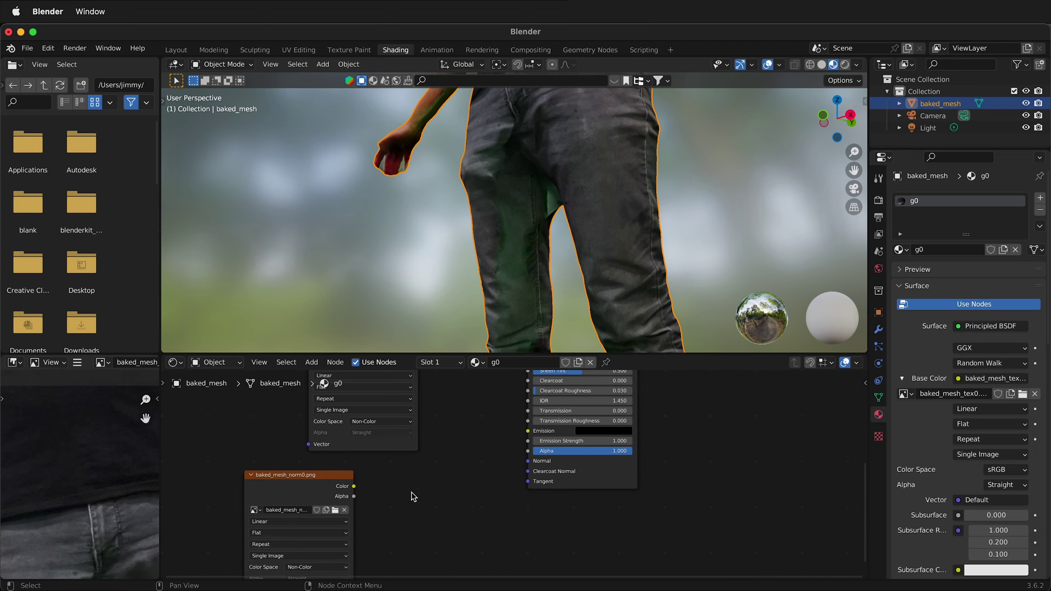
# Route the normal texture through a Normal Map node on UVMap into the shader's Normal input.
pyautogui.hotkey('shift', 'a')
pyautogui.click(366, 454)
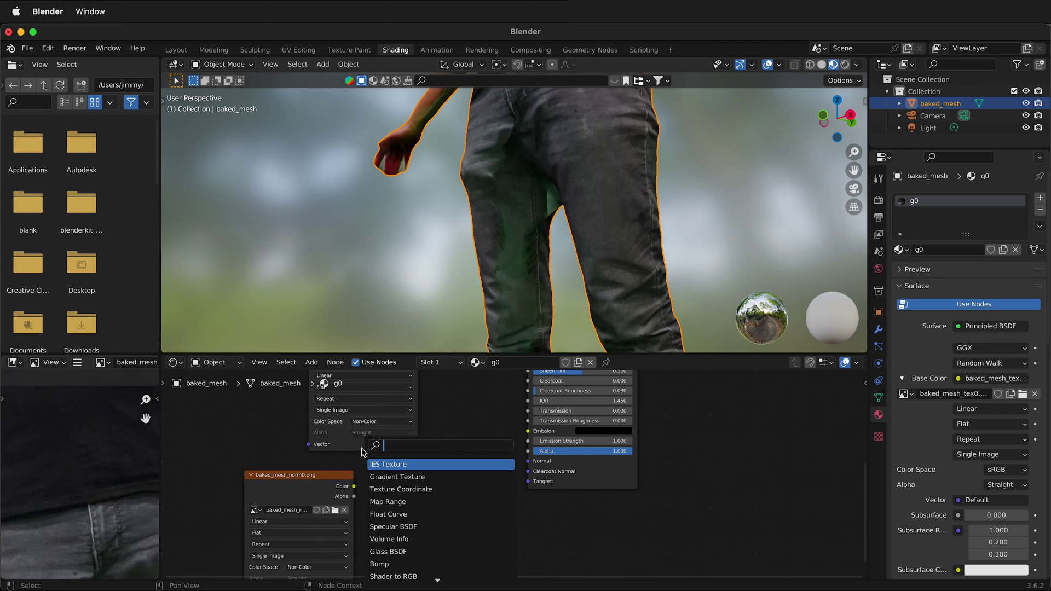
pyautogui.write('norm')
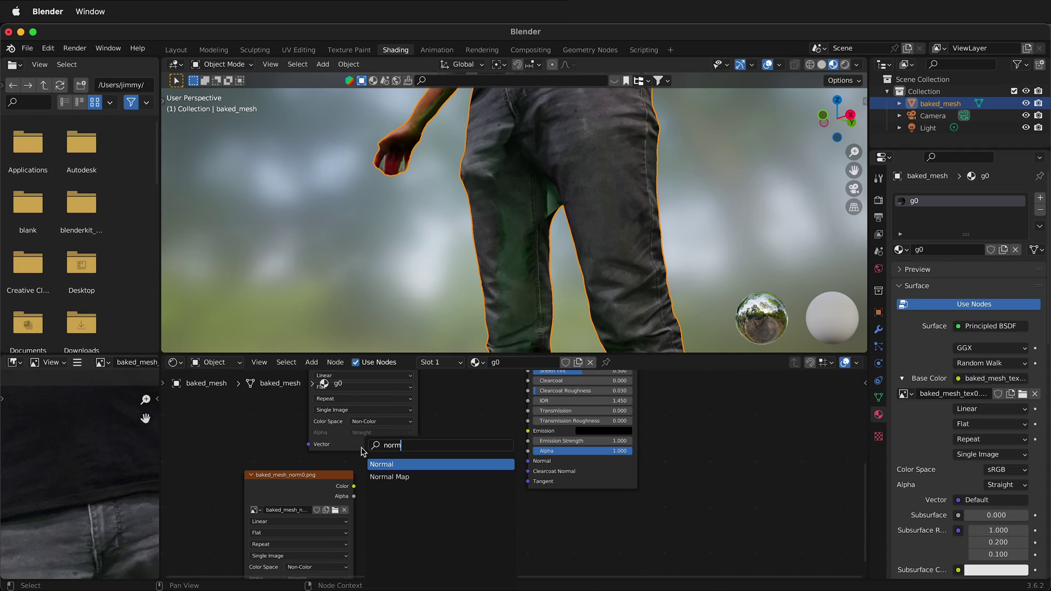
pyautogui.click(389, 477)
pyautogui.click(430, 485)
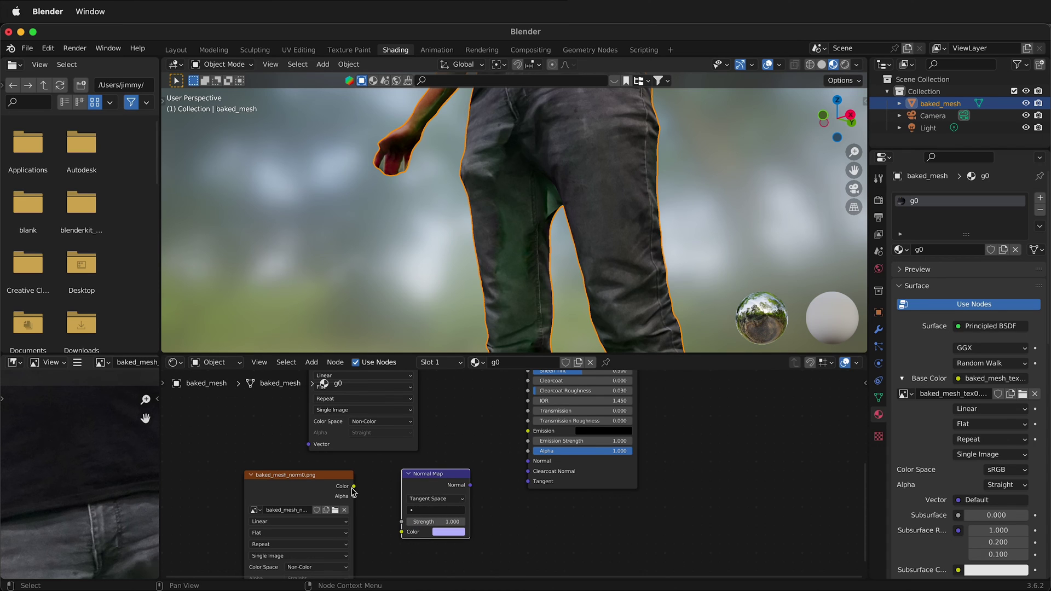
pyautogui.moveTo(354, 487); pyautogui.dragTo(399, 531)
pyautogui.click(442, 510)
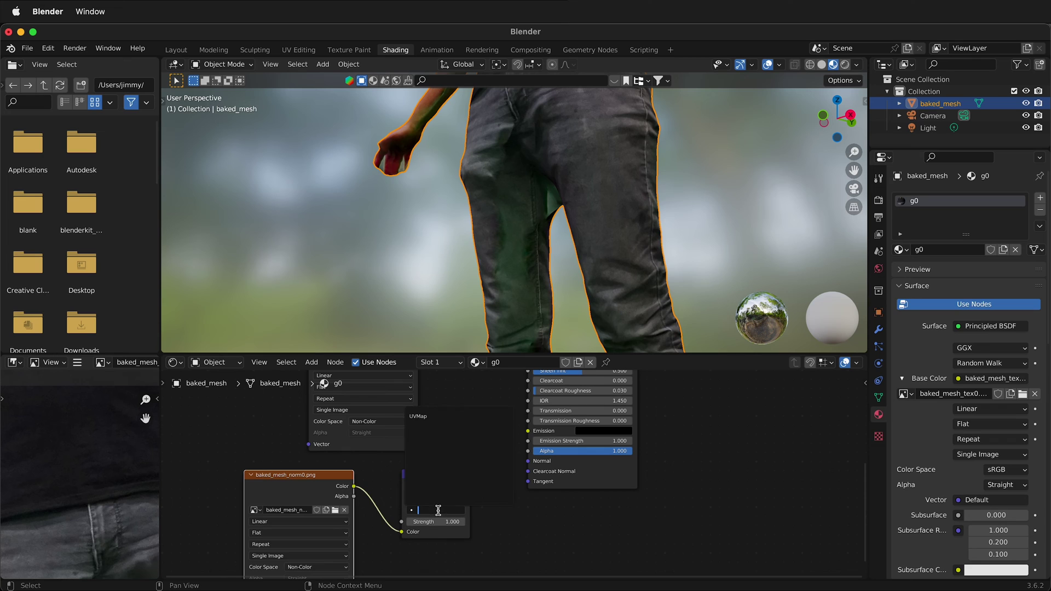
pyautogui.click(421, 418)
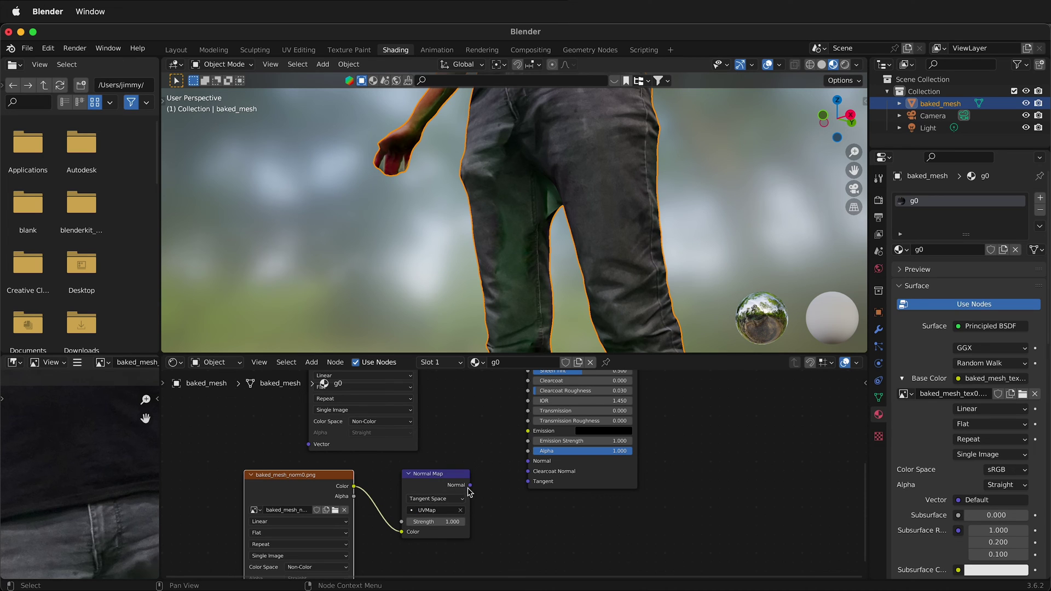
pyautogui.moveTo(469, 486); pyautogui.dragTo(528, 459)
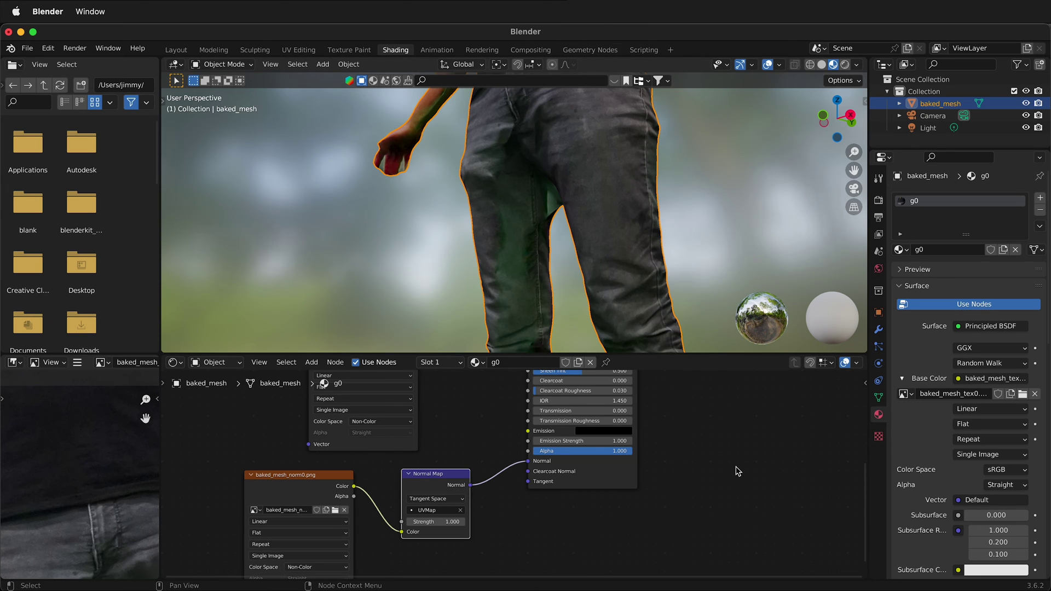
# Switch to the Layout workspace and frame the textured baked_mesh figure in the viewport.
pyautogui.scroll(-5, 737, 471)
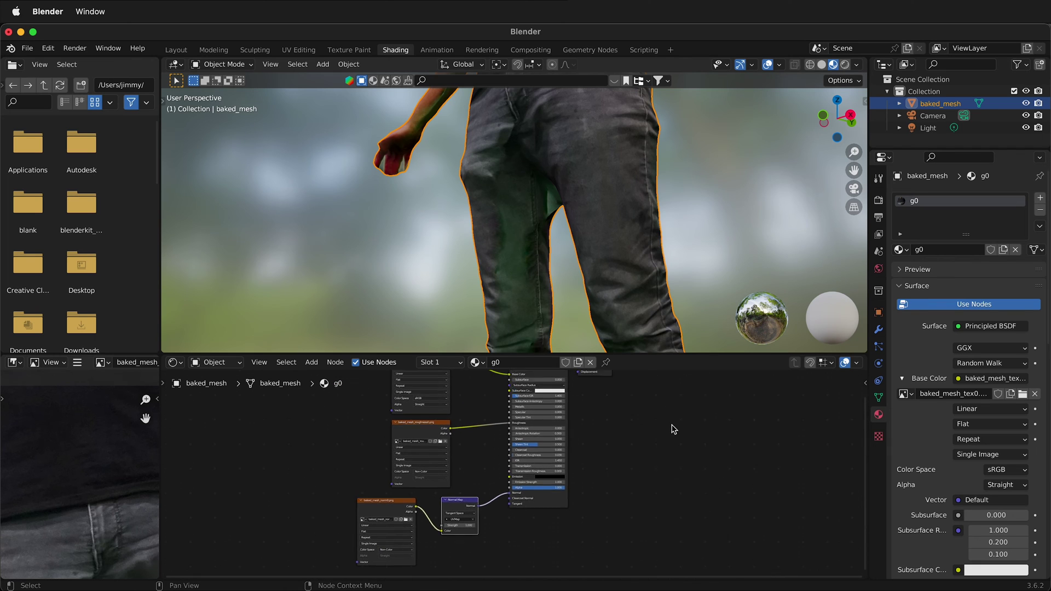
pyautogui.moveTo(669, 432); pyautogui.dragTo(623, 491, button='middle')
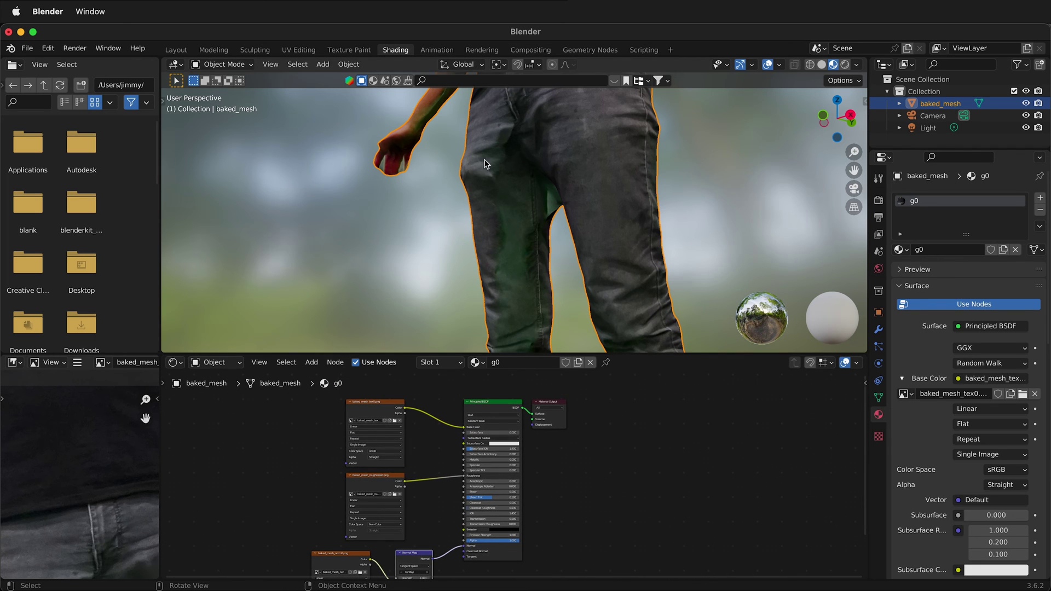
pyautogui.click(176, 50)
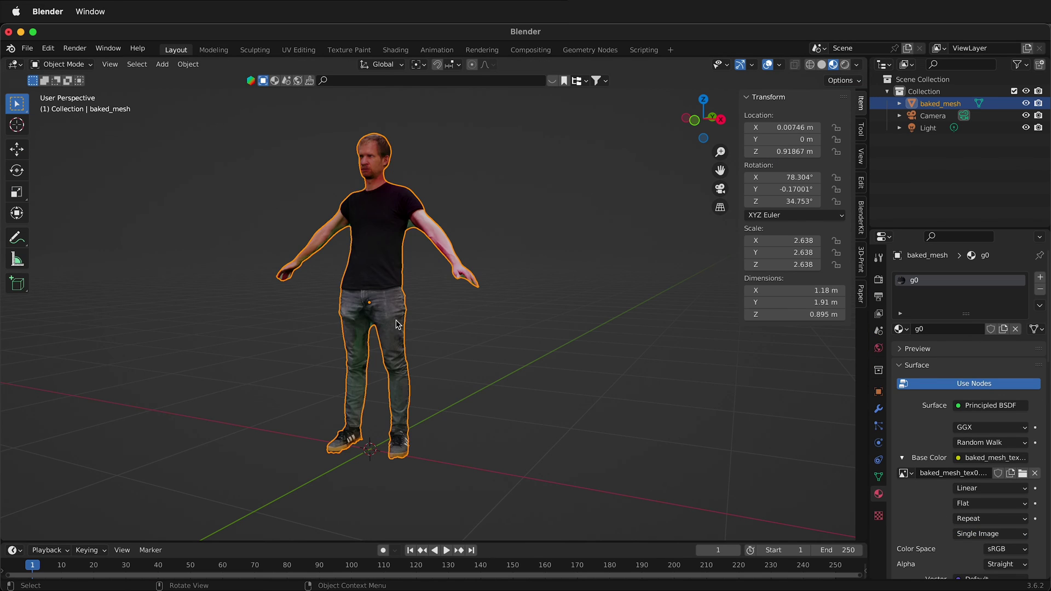
pyautogui.scroll(3, 394, 302)
pyautogui.scroll(-1, 399, 305)
pyautogui.moveTo(398, 305); pyautogui.dragTo(444, 353, button='middle')
pyautogui.moveTo(425, 418); pyautogui.dragTo(393, 376, button='middle')
pyautogui.scroll(4, 337, 320)
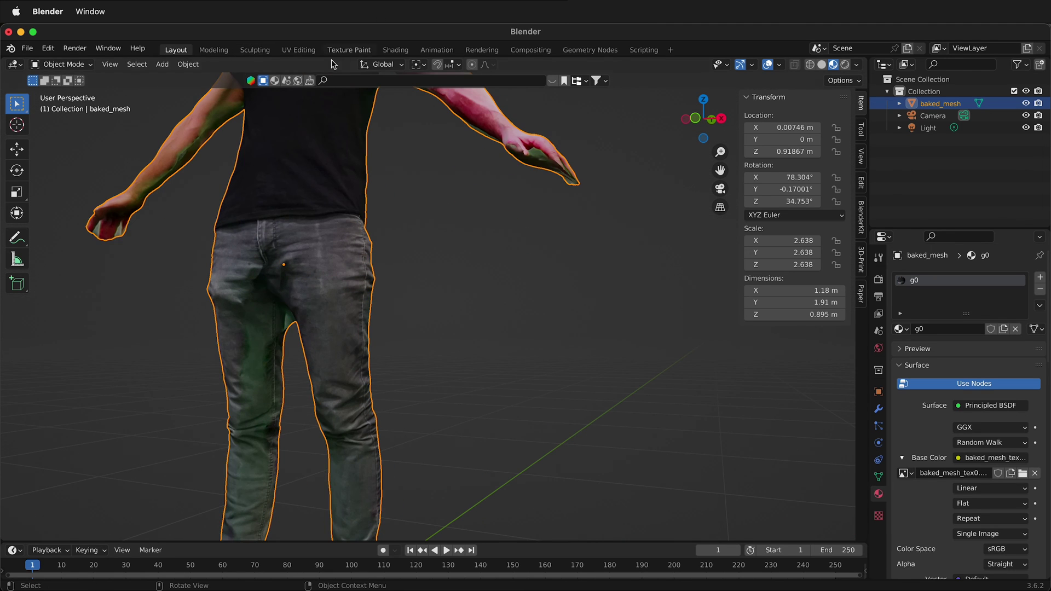
# In Texture Paint, cycle the roughness, colour and normal slots, ending on baked_mesh_tex0.png.
pyautogui.click(341, 51)
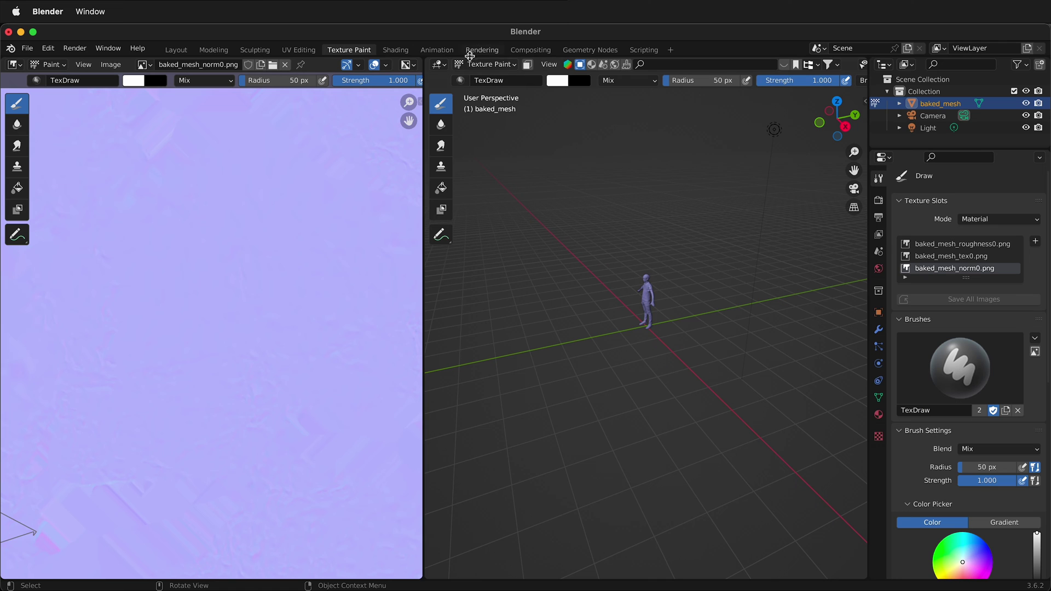
pyautogui.click(973, 245)
pyautogui.click(967, 257)
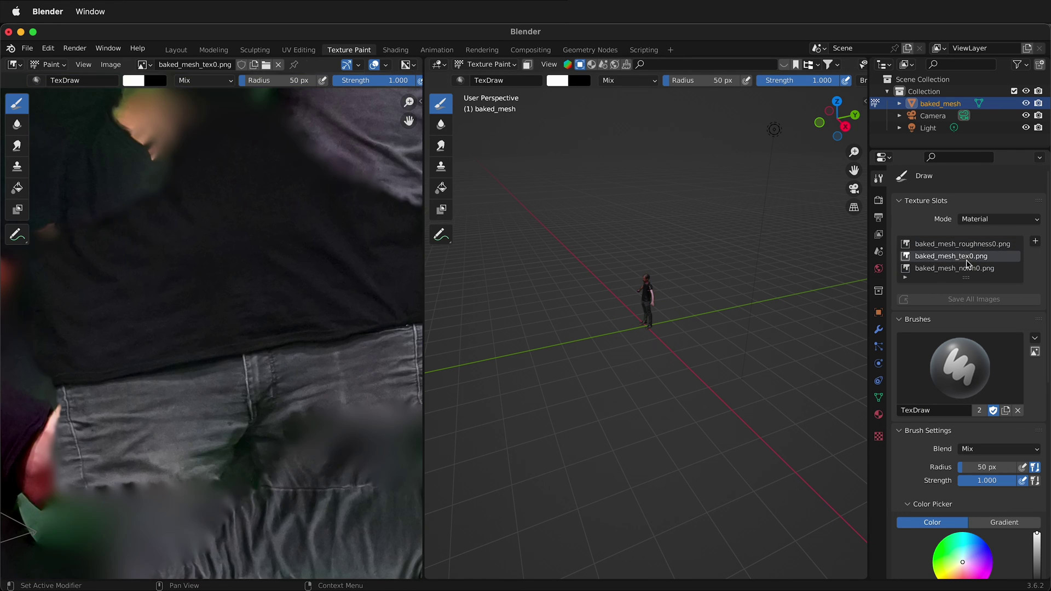
pyautogui.click(963, 268)
pyautogui.click(961, 247)
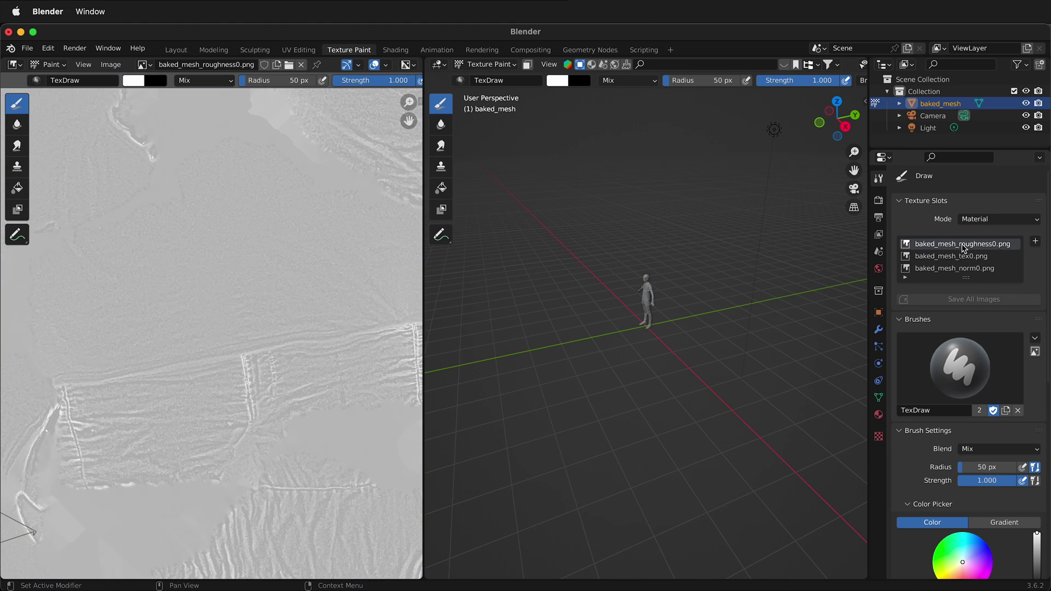
pyautogui.scroll(-3, 333, 461)
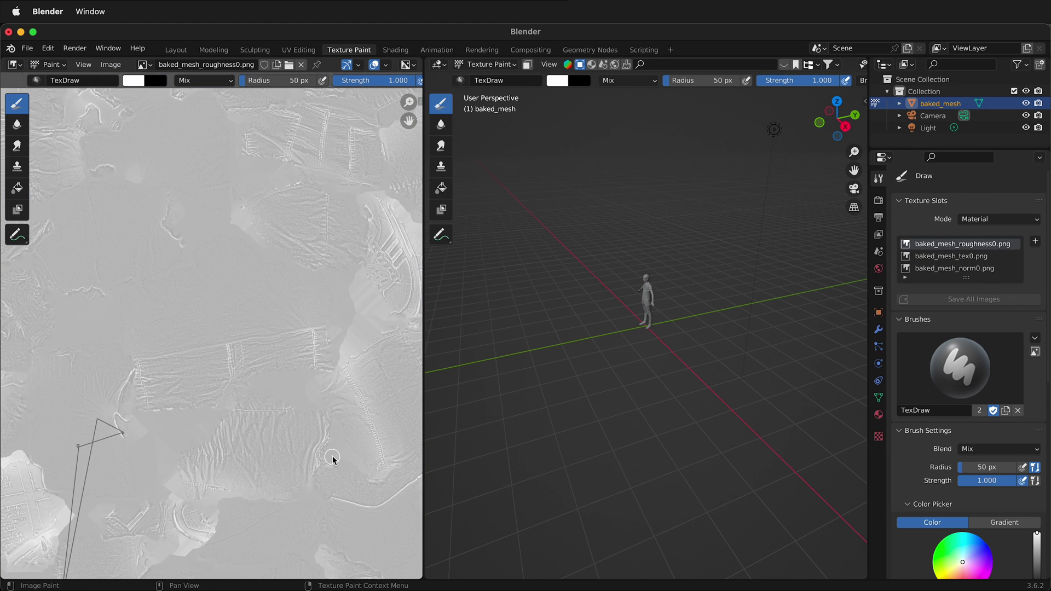
pyautogui.press('Home')
pyautogui.scroll(4, 323, 261)
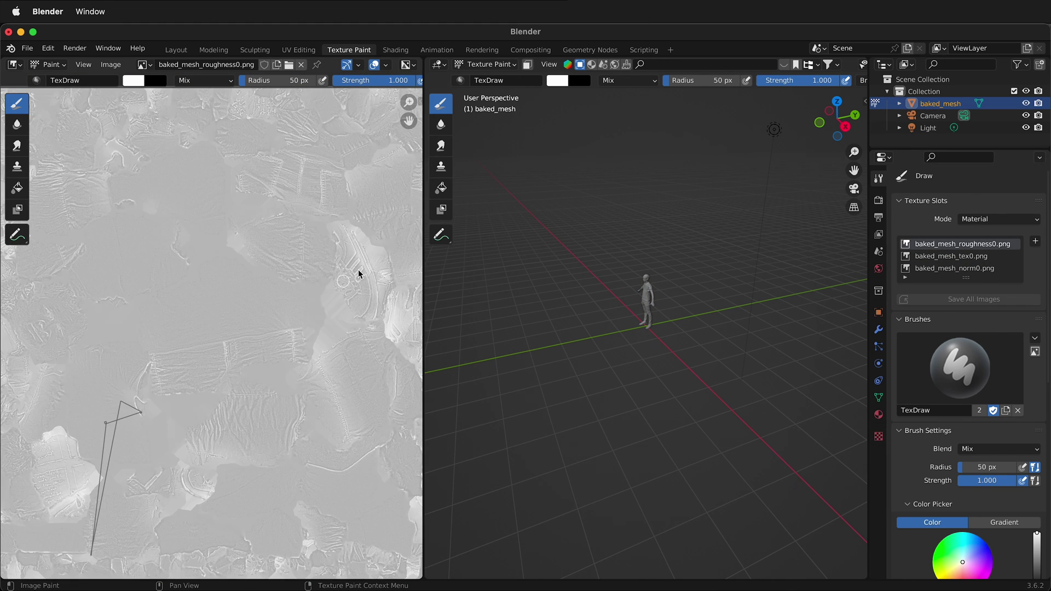
pyautogui.click(968, 269)
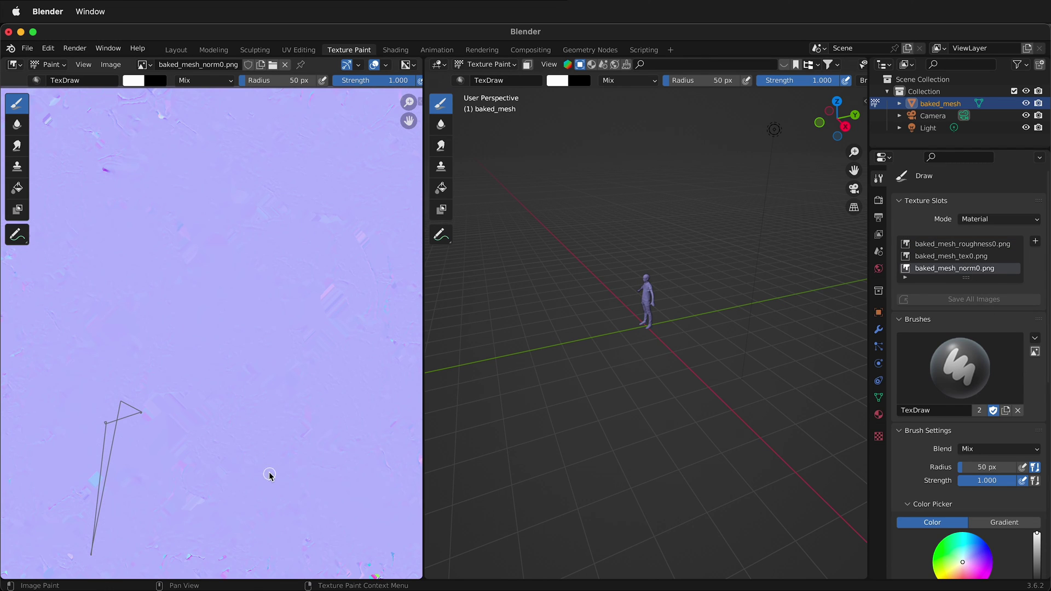
pyautogui.click(942, 257)
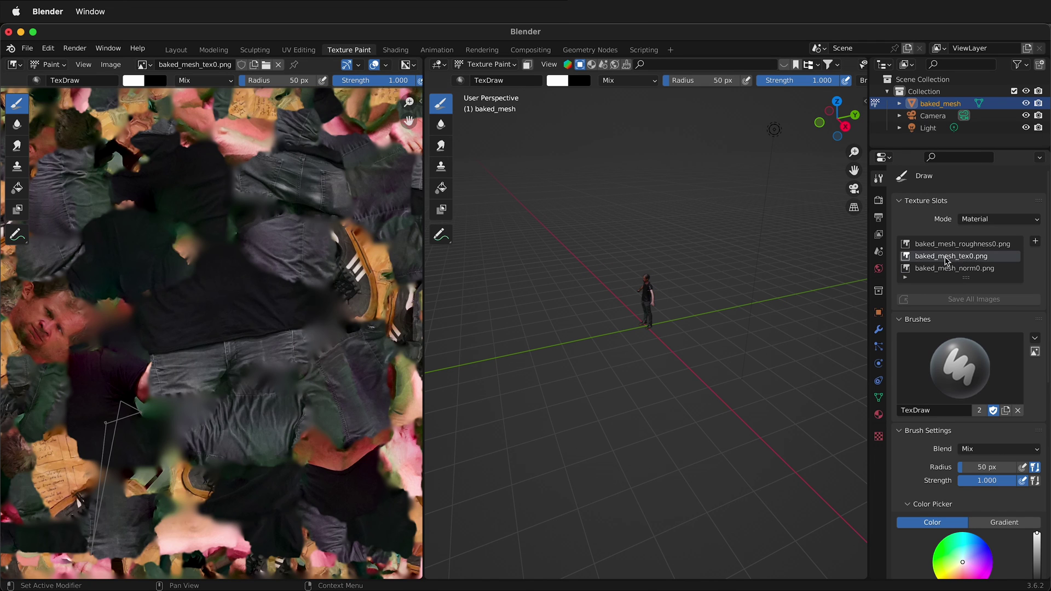
pyautogui.scroll(8, 629, 290)
# Set the brush to black with strength 0.336 and radius 201 px.
pyautogui.scroll(-4, 715, 206)
pyautogui.moveTo(715, 206); pyautogui.dragTo(702, 296, button='middle')
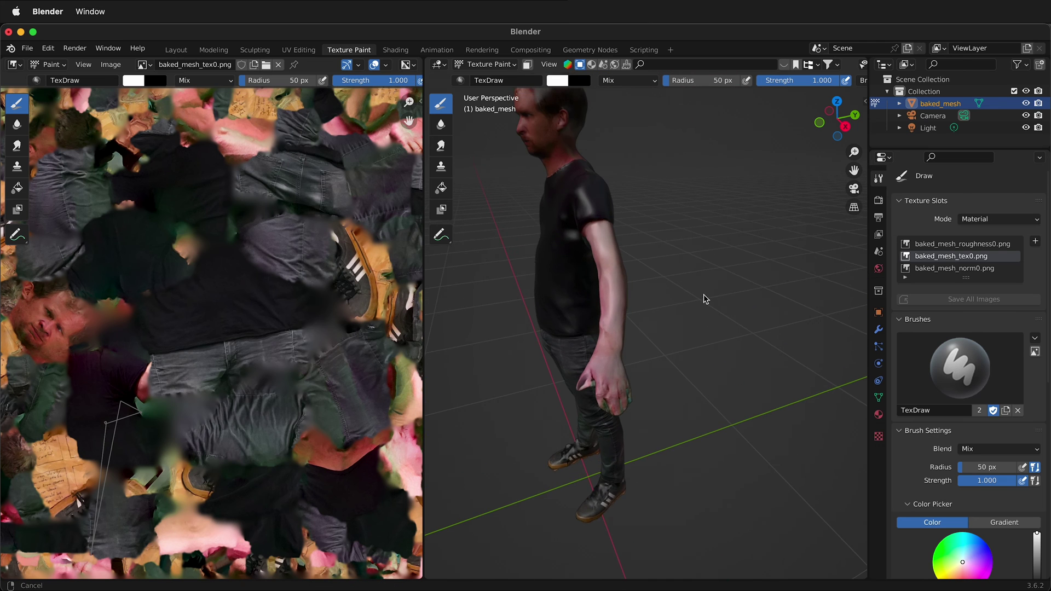
pyautogui.scroll(5, 580, 244)
pyautogui.scroll(-1, 573, 270)
pyautogui.moveTo(574, 269); pyautogui.dragTo(647, 230, button='middle')
pyautogui.scroll(6, 638, 383)
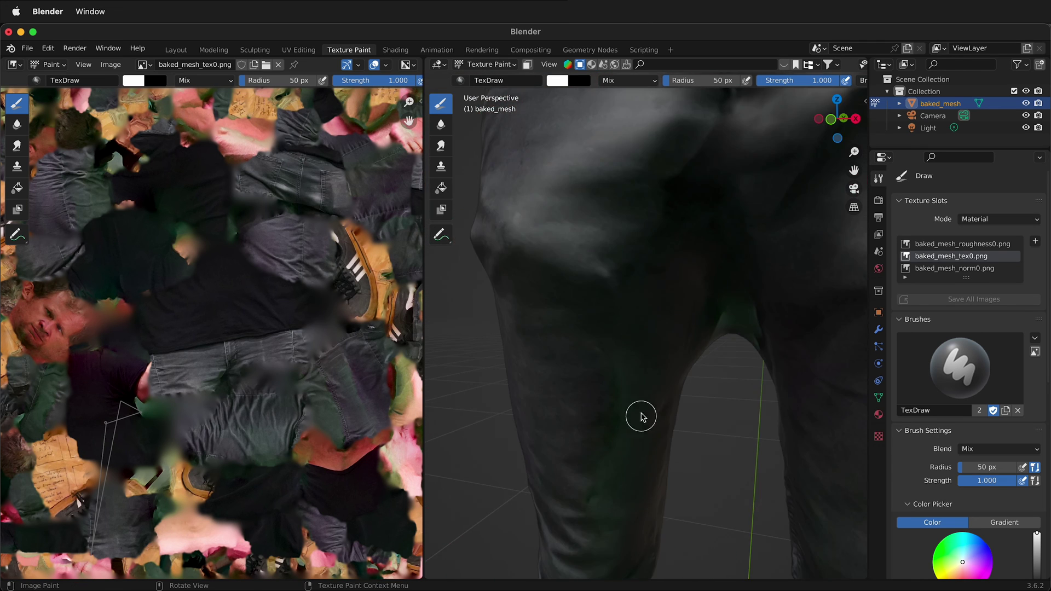
pyautogui.scroll(-5, 643, 402)
pyautogui.scroll(-2, 977, 523)
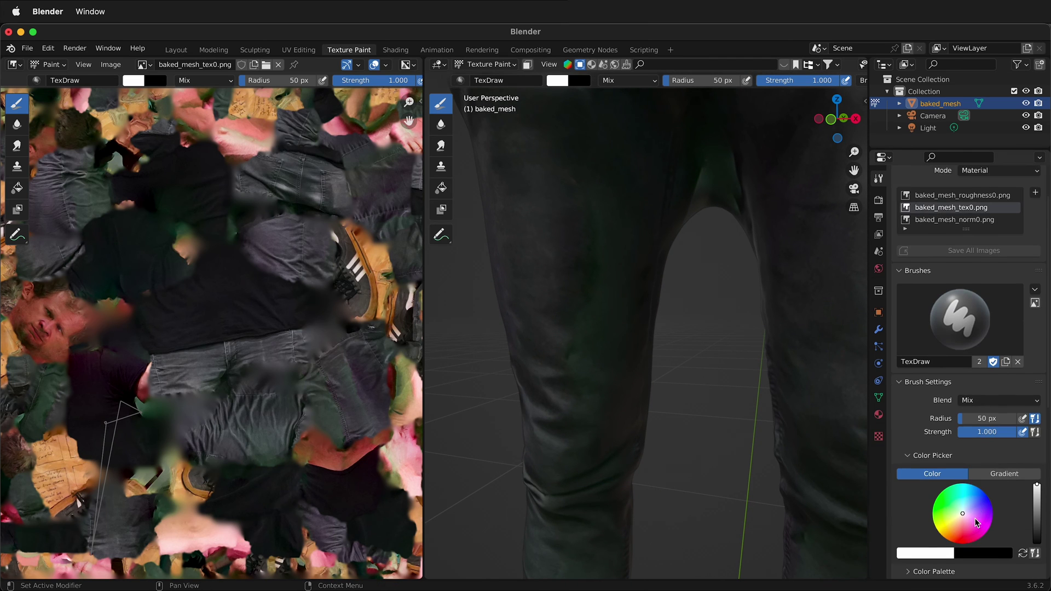
pyautogui.scroll(-2, 968, 520)
pyautogui.click(939, 510)
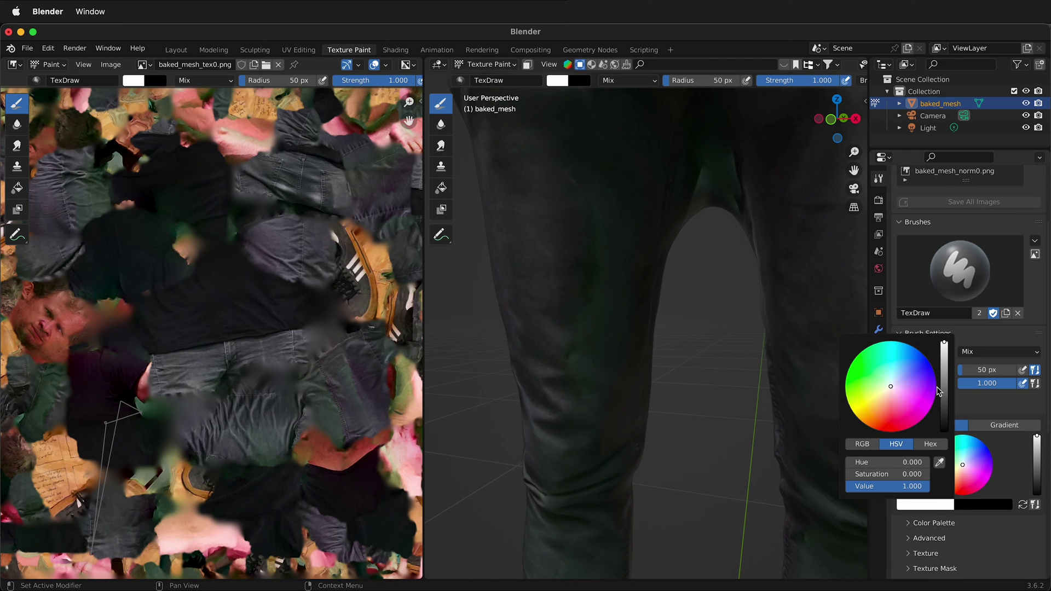
pyautogui.moveTo(886, 486); pyautogui.dragTo(848, 486)
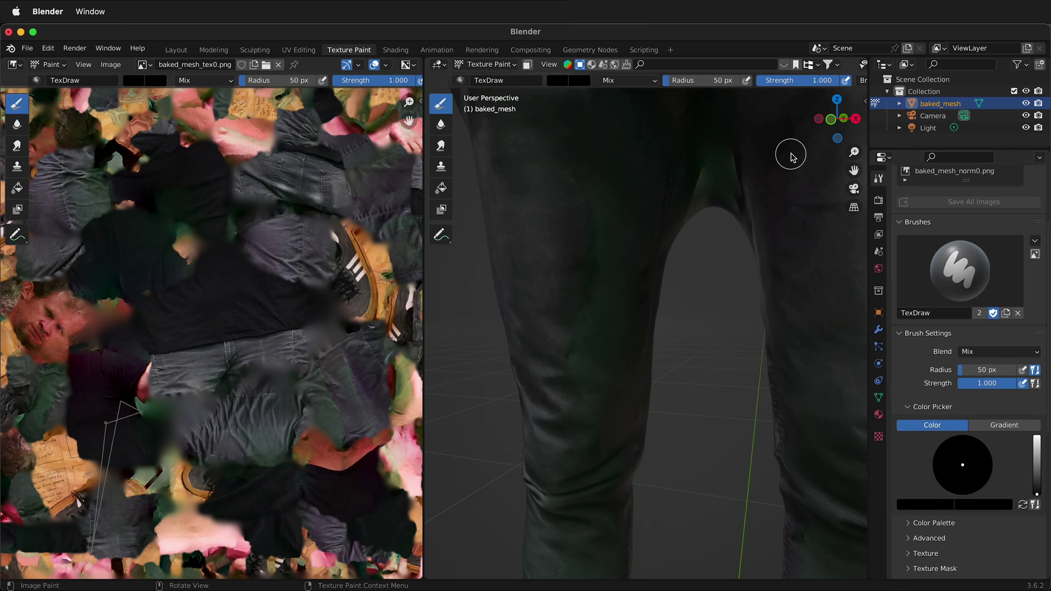
pyautogui.moveTo(821, 83); pyautogui.dragTo(783, 84)
pyautogui.moveTo(672, 80); pyautogui.dragTo(699, 81)
# Paint black over the greenish patches on the trouser legs and crotch.
pyautogui.moveTo(600, 300)
pyautogui.mouseDown()
pyautogui.moveTo(598, 391)
pyautogui.moveTo(584, 363)
pyautogui.moveTo(593, 457)
pyautogui.mouseUp()
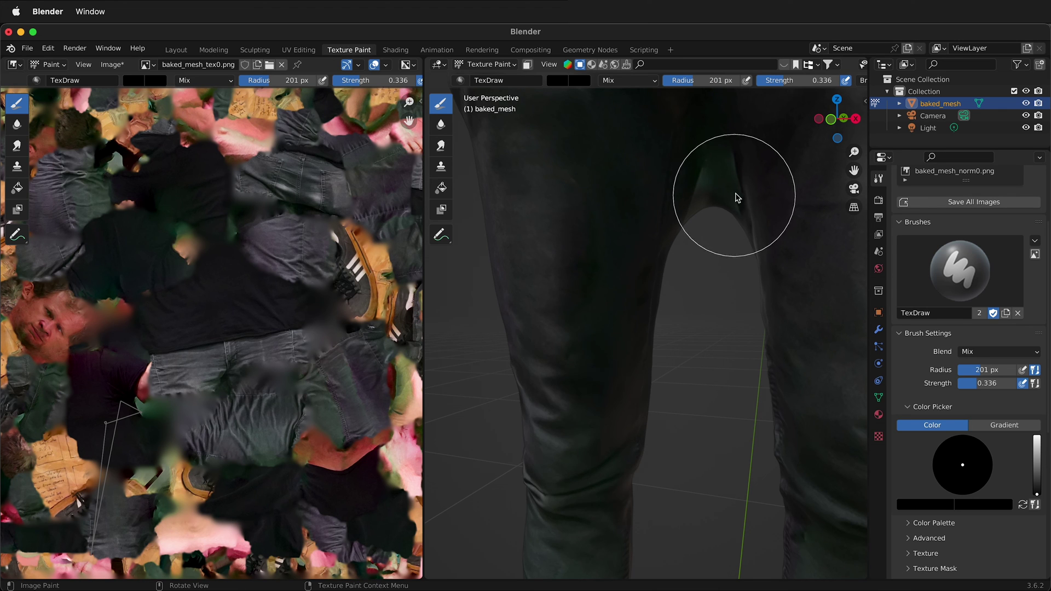
pyautogui.moveTo(734, 195)
pyautogui.mouseDown()
pyautogui.moveTo(722, 176)
pyautogui.moveTo(751, 173)
pyautogui.moveTo(723, 160)
pyautogui.moveTo(693, 182)
pyautogui.mouseUp()
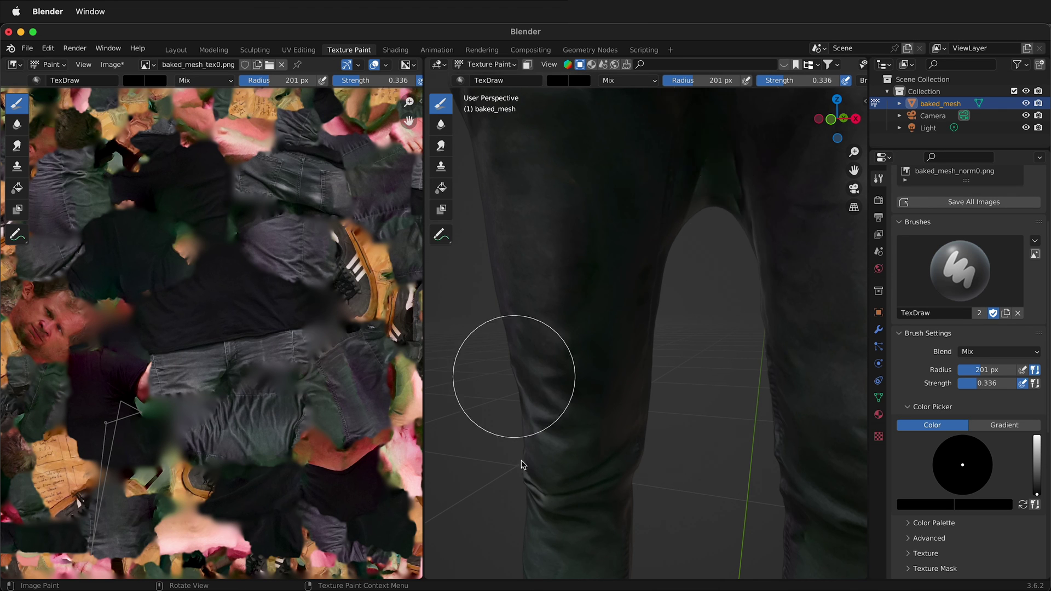
pyautogui.scroll(-5, 628, 511)
pyautogui.moveTo(504, 458)
pyautogui.mouseDown(button='middle')
pyautogui.moveTo(629, 511)
pyautogui.moveTo(754, 329)
pyautogui.moveTo(741, 357)
pyautogui.moveTo(744, 303)
pyautogui.moveTo(719, 279)
pyautogui.moveTo(573, 293)
pyautogui.mouseUp(button='middle')
pyautogui.scroll(-3, 573, 293)
pyautogui.scroll(6, 567, 245)
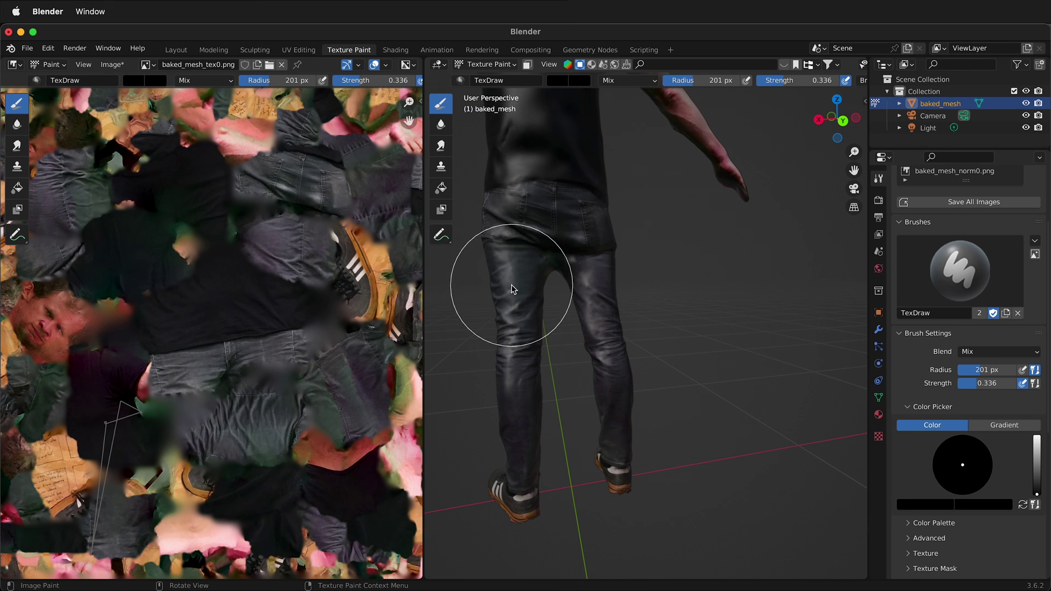
pyautogui.click(531, 270)
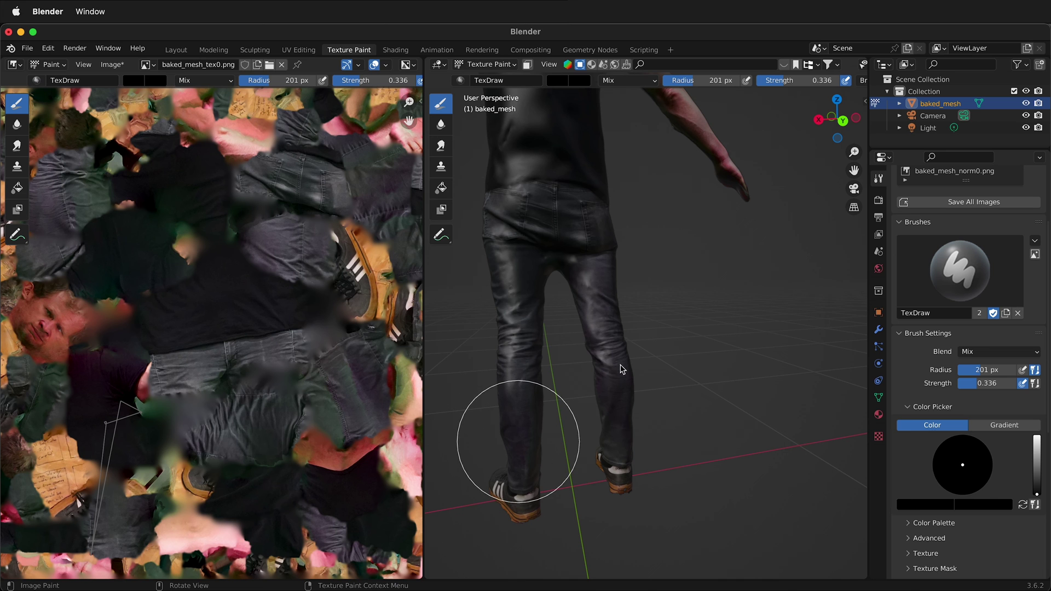
pyautogui.scroll(-3, 661, 372)
pyautogui.moveTo(629, 294)
pyautogui.mouseDown(button='middle')
pyautogui.moveTo(659, 312)
pyautogui.moveTo(748, 317)
pyautogui.moveTo(621, 347)
pyautogui.mouseUp(button='middle')
pyautogui.scroll(-2, 675, 307)
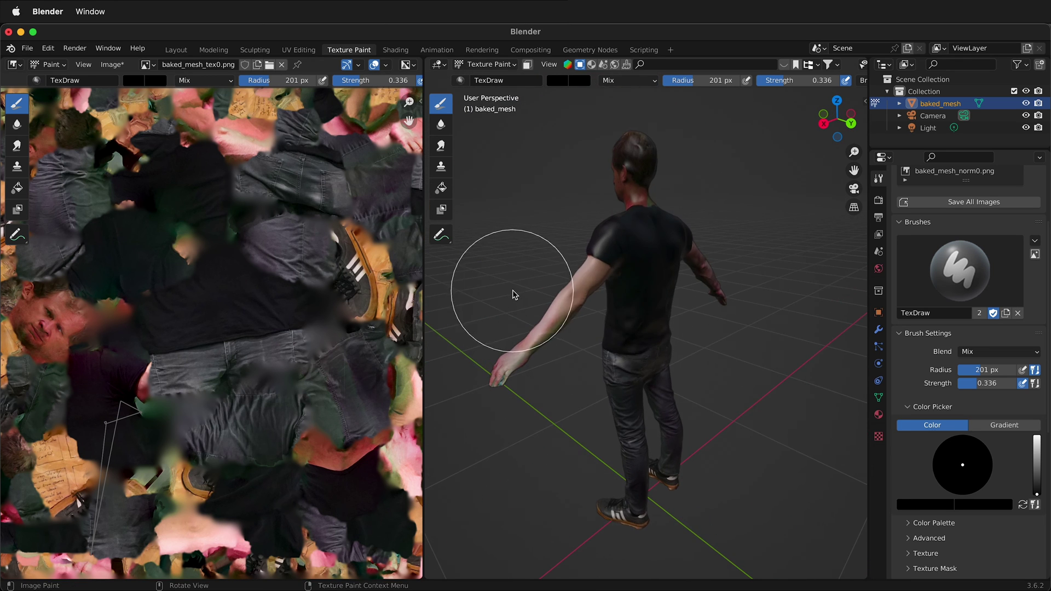
pyautogui.scroll(3, 515, 294)
pyautogui.moveTo(515, 294)
pyautogui.mouseDown(button='middle')
pyautogui.moveTo(624, 261)
pyautogui.moveTo(622, 232)
pyautogui.mouseUp(button='middle')
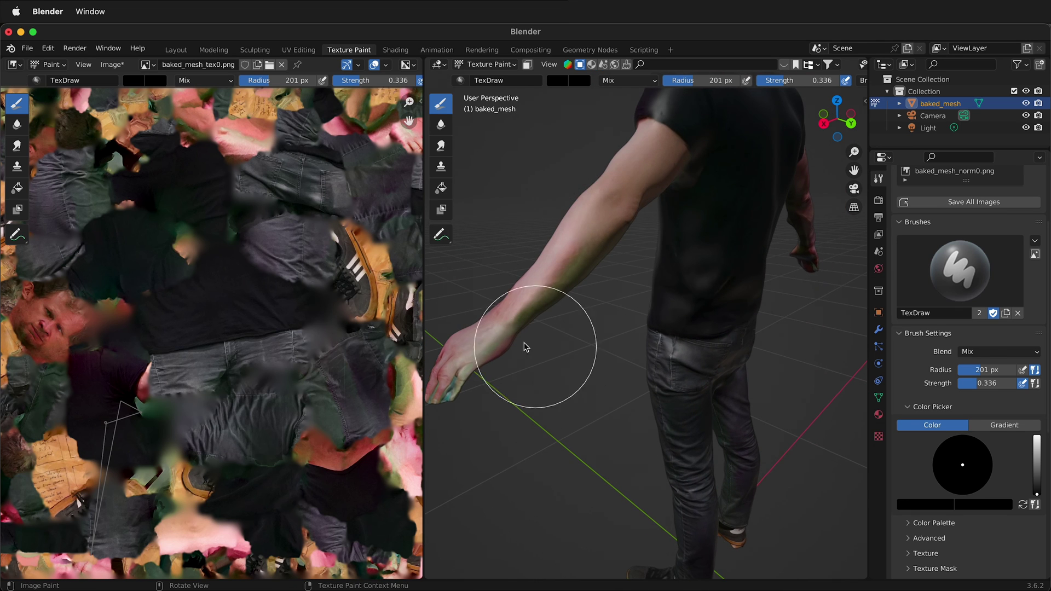
# Set the brush colour to a tan skin tone (H 0.092, S 0.477, V 0.720).
pyautogui.click(918, 503)
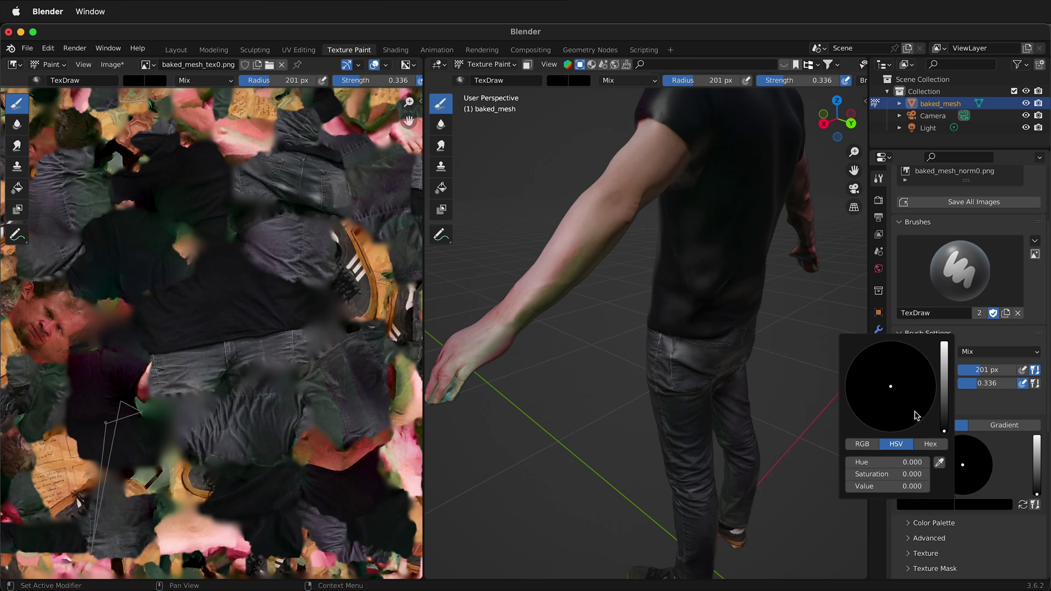
pyautogui.moveTo(949, 385); pyautogui.dragTo(944, 366)
pyautogui.click(868, 403)
pyautogui.moveTo(868, 403); pyautogui.dragTo(877, 406)
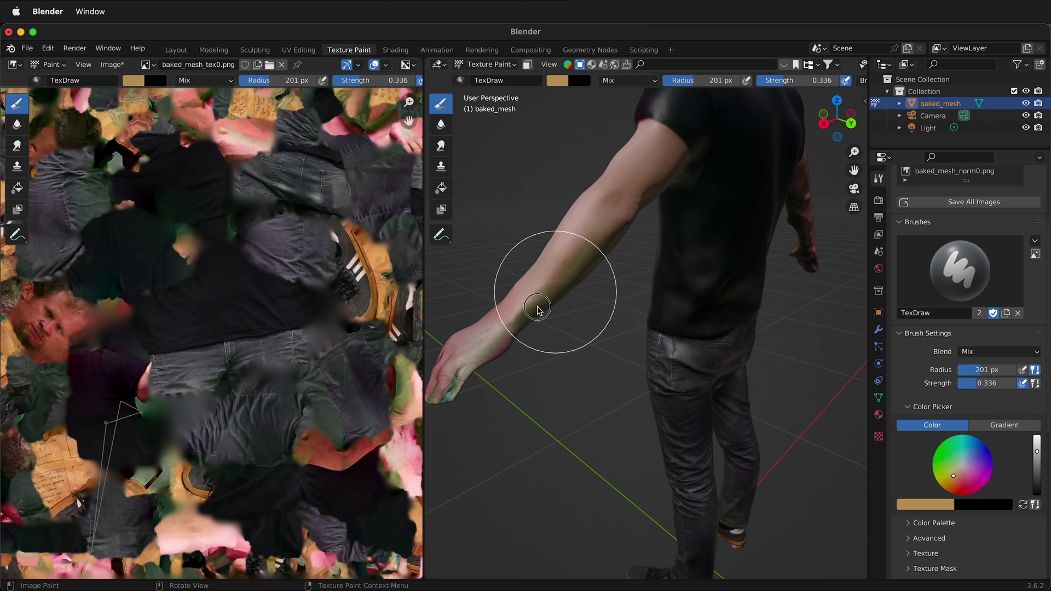
# Paint a trial tan stroke over the pink forearm, then undo it.
pyautogui.moveTo(576, 278)
pyautogui.mouseDown()
pyautogui.moveTo(535, 305)
pyautogui.moveTo(584, 260)
pyautogui.moveTo(596, 265)
pyautogui.mouseUp()
pyautogui.moveTo(596, 264); pyautogui.dragTo(657, 297, button='middle')
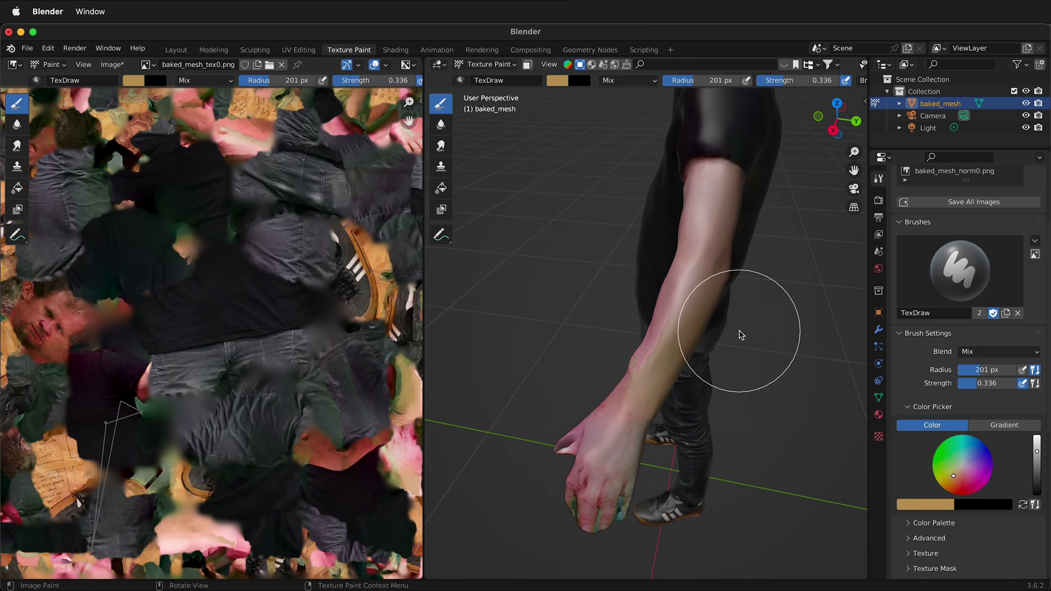
pyautogui.hotkey('ctrl', 'z')
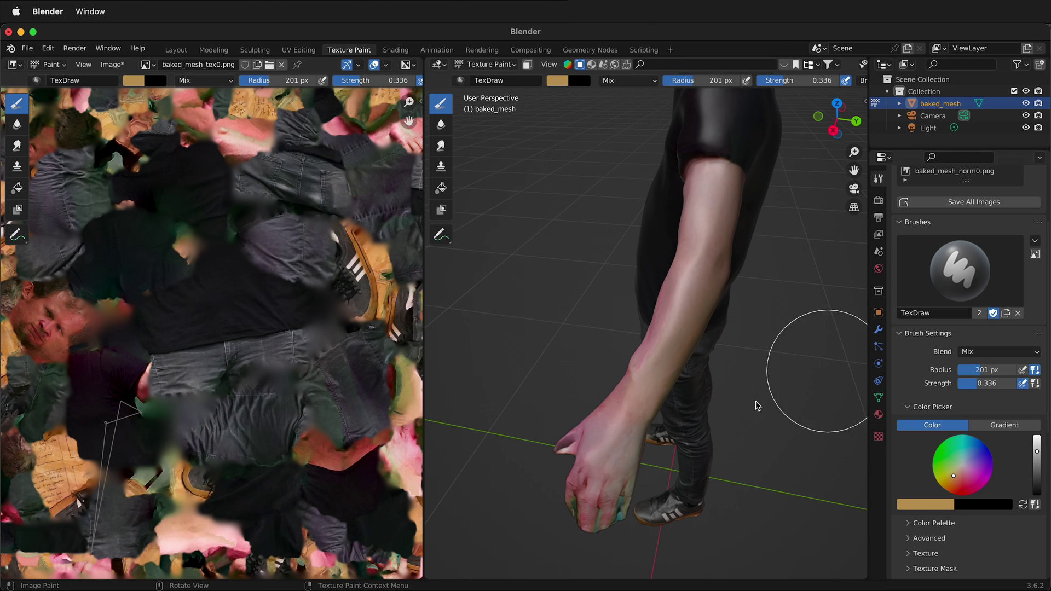
pyautogui.moveTo(777, 247)
pyautogui.mouseDown(button='middle')
pyautogui.moveTo(774, 328)
pyautogui.moveTo(758, 326)
pyautogui.moveTo(745, 299)
pyautogui.mouseUp(button='middle')
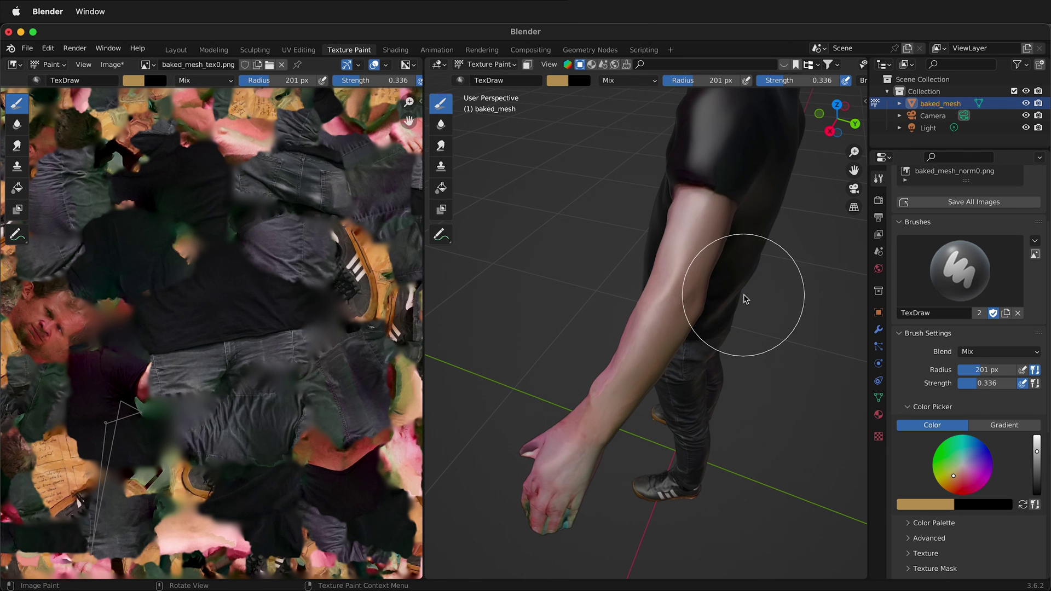
# Switch to the Smear brush at 54 px radius and smear the skin near the elbow.
pyautogui.click(442, 147)
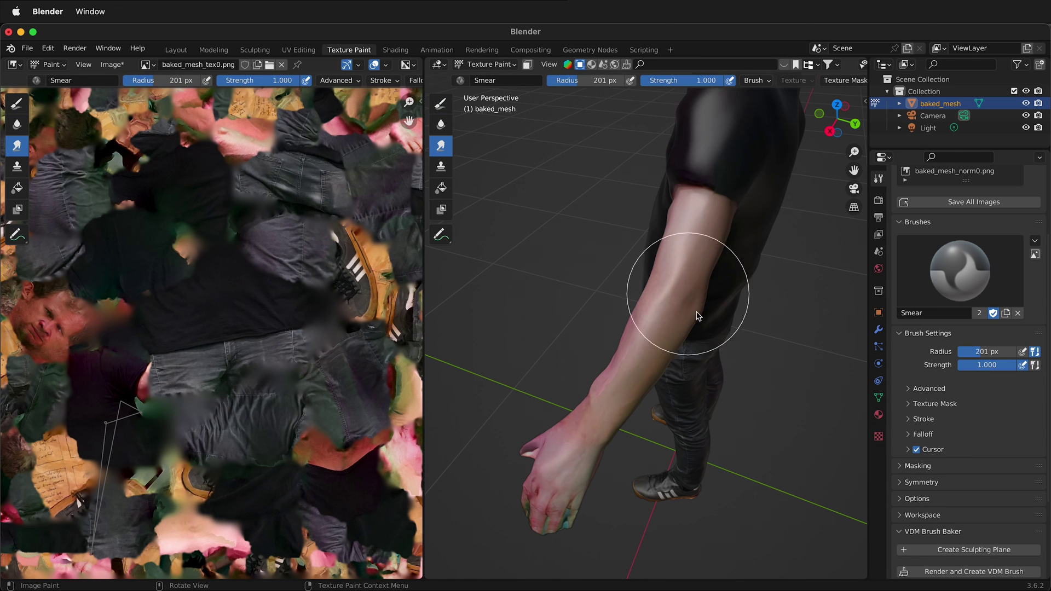
pyautogui.moveTo(579, 80); pyautogui.dragTo(558, 80)
pyautogui.moveTo(664, 328)
pyautogui.mouseDown(button='middle')
pyautogui.moveTo(624, 298)
pyautogui.moveTo(624, 274)
pyautogui.mouseUp(button='middle')
pyautogui.moveTo(514, 275)
pyautogui.mouseDown()
pyautogui.moveTo(565, 203)
pyautogui.moveTo(562, 223)
pyautogui.moveTo(571, 201)
pyautogui.moveTo(569, 214)
pyautogui.moveTo(594, 201)
pyautogui.moveTo(580, 216)
pyautogui.moveTo(606, 194)
pyautogui.mouseUp()
# Lower smear strength to 0.495 and blend the skin up along the forearm.
pyautogui.moveTo(706, 89); pyautogui.dragTo(673, 89)
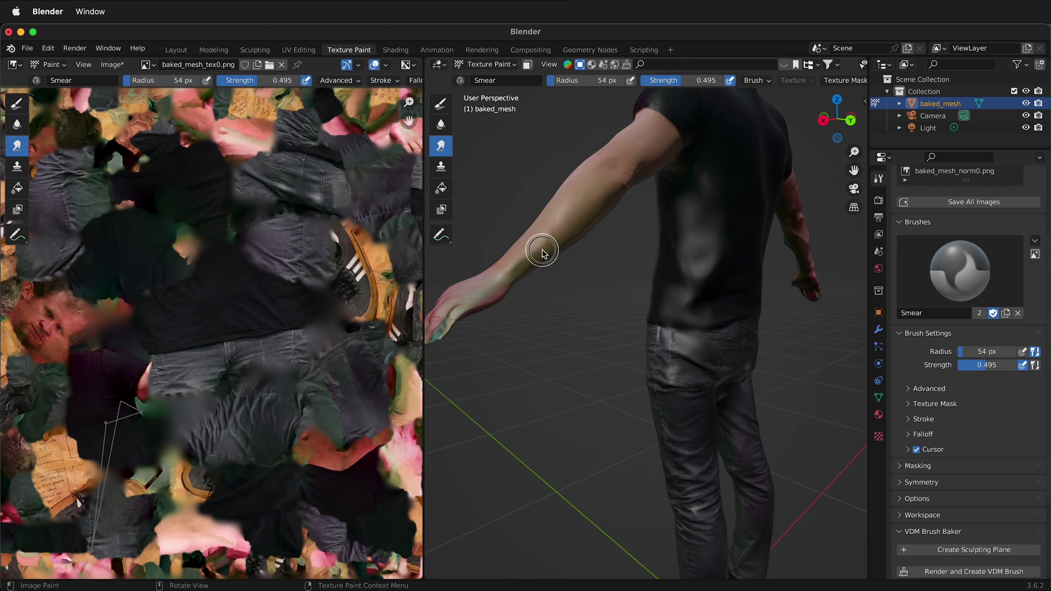
pyautogui.moveTo(545, 250); pyautogui.dragTo(549, 232)
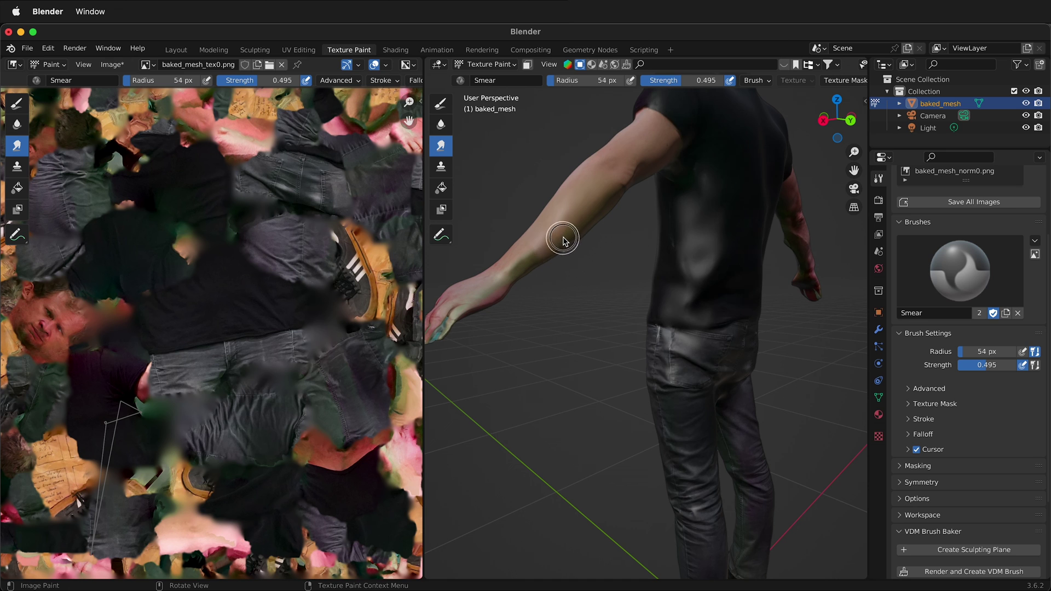
pyautogui.moveTo(563, 234)
pyautogui.mouseDown(button='middle')
pyautogui.moveTo(570, 199)
pyautogui.moveTo(536, 236)
pyautogui.moveTo(566, 235)
pyautogui.mouseUp(button='middle')
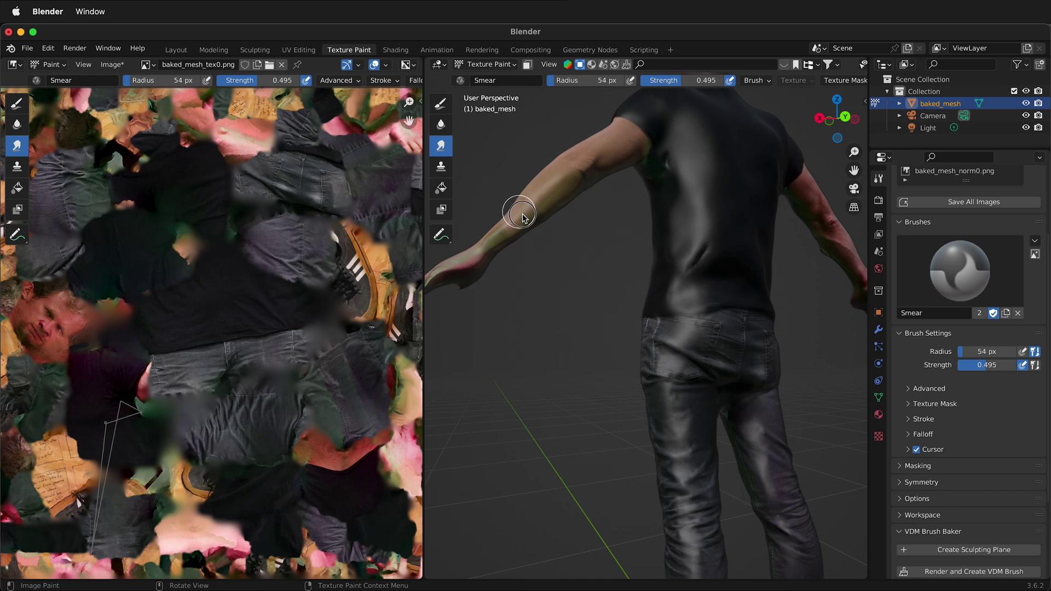
pyautogui.moveTo(589, 174); pyautogui.dragTo(641, 387, button='middle')
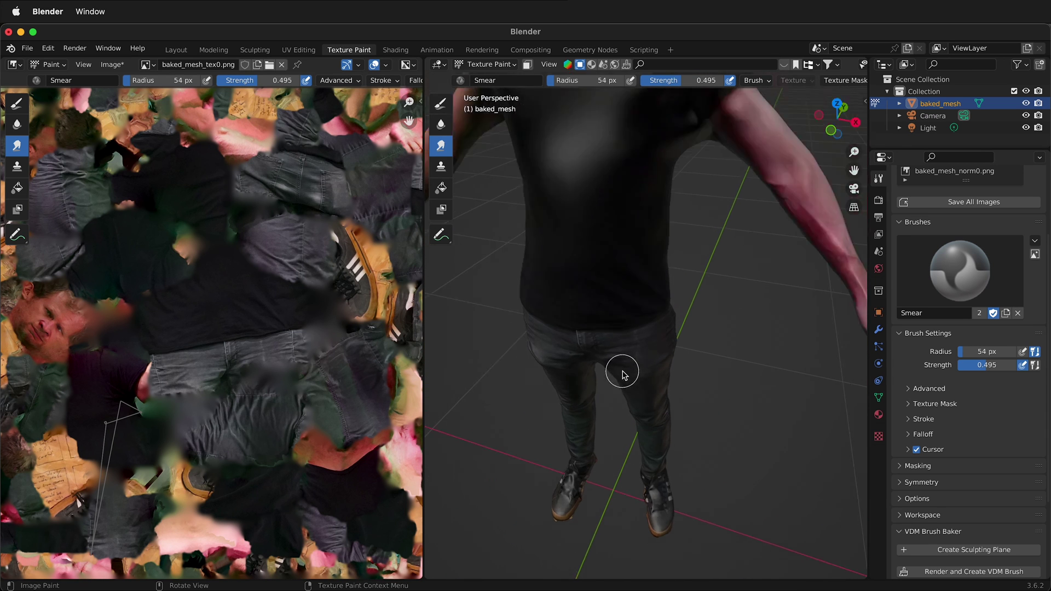
pyautogui.scroll(-5, 624, 372)
pyautogui.scroll(8, 668, 197)
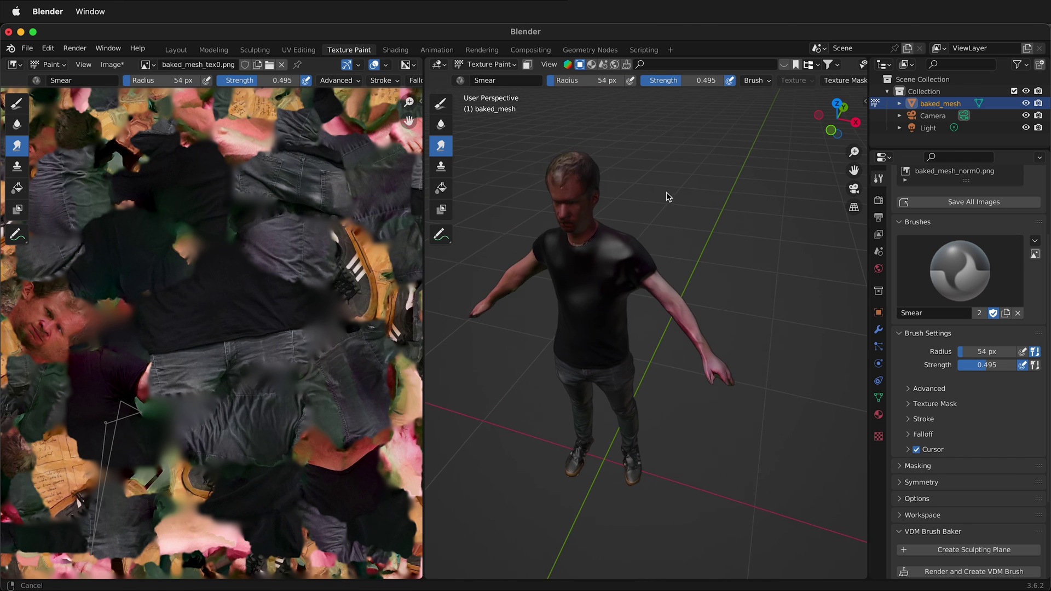
pyautogui.moveTo(583, 211); pyautogui.dragTo(653, 225, button='middle')
pyautogui.scroll(-5, 619, 392)
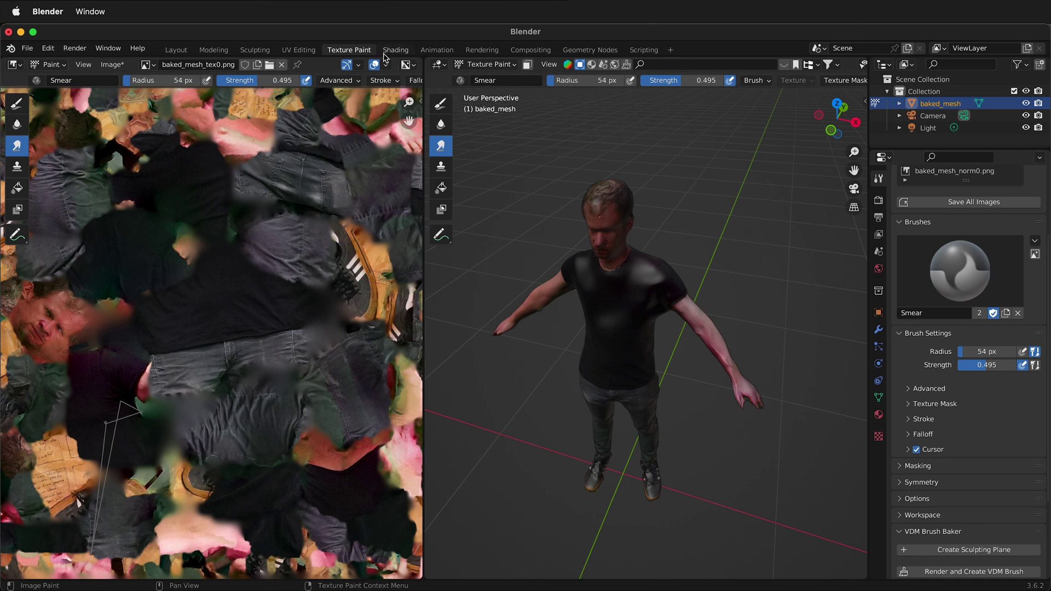
# Return to the Layout workspace and snap the viewport to Top Orthographic view.
pyautogui.click(176, 49)
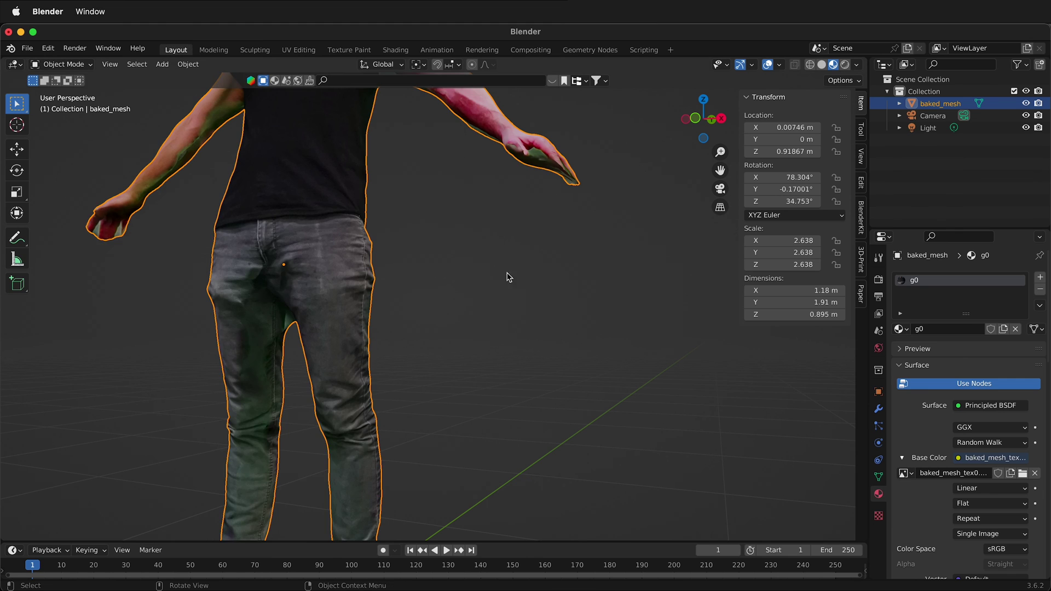
pyautogui.scroll(-5, 540, 422)
pyautogui.moveTo(526, 364); pyautogui.dragTo(556, 372, button='middle')
pyautogui.scroll(-4, 556, 372)
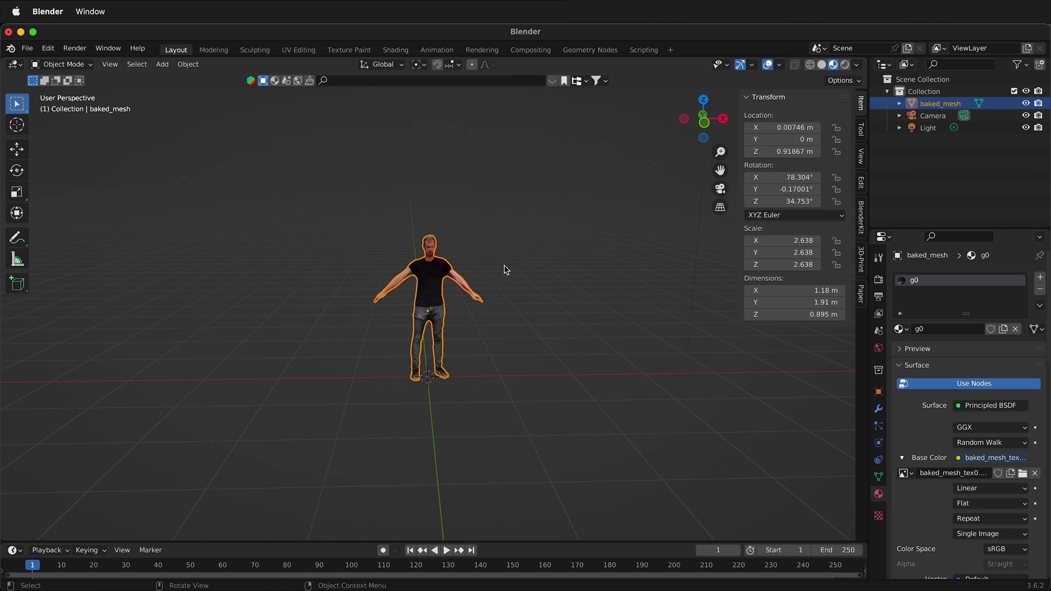
pyautogui.moveTo(442, 277); pyautogui.dragTo(443, 371, button='middle')
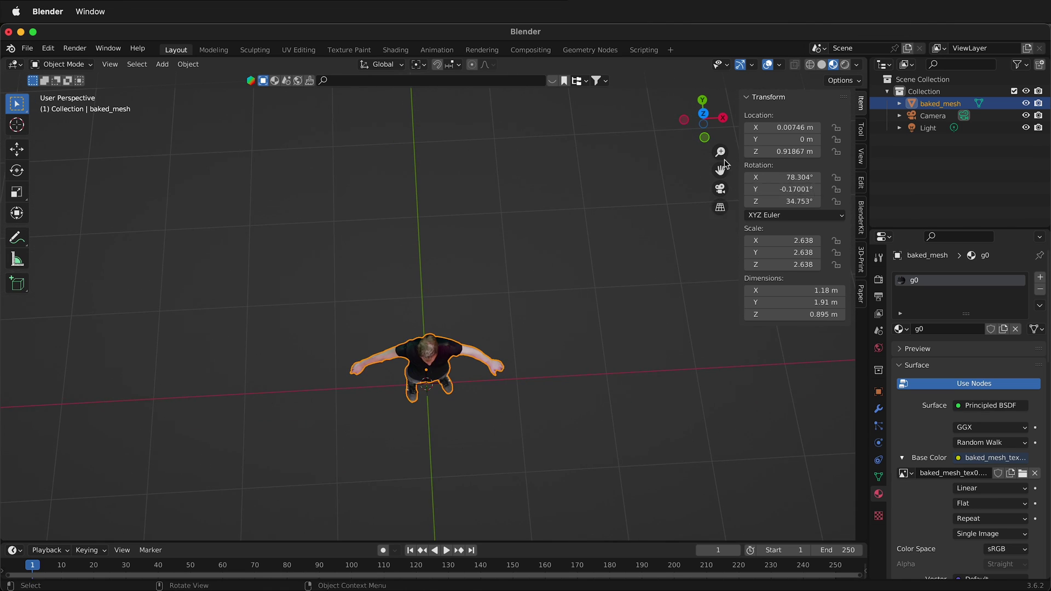
pyautogui.click(703, 113)
pyautogui.scroll(2, 413, 398)
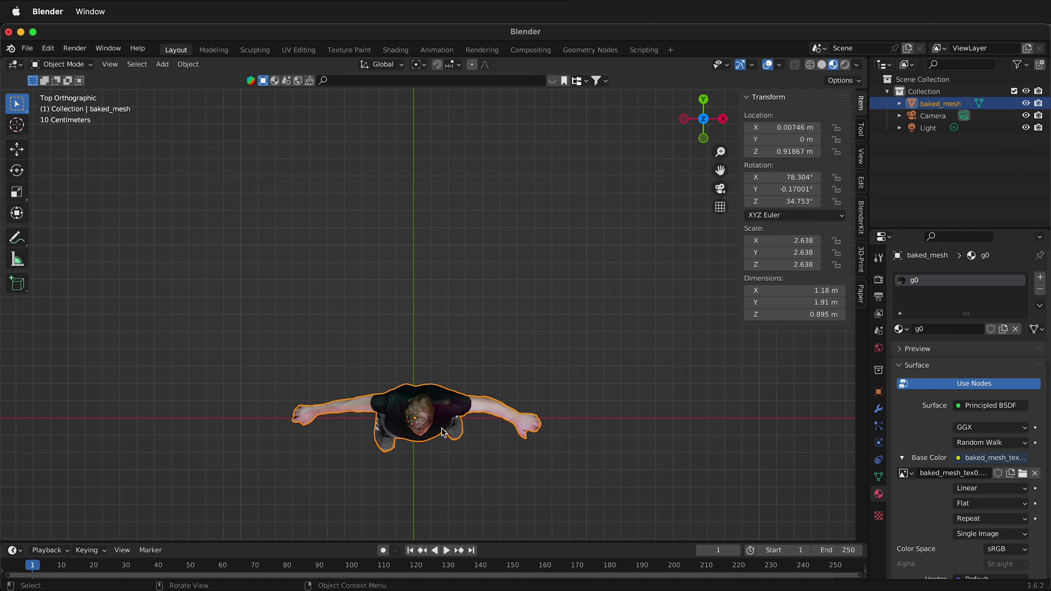
# Rotate baked_mesh about -5.49° around Z to 29.264°, then deselect it.
pyautogui.press('r')
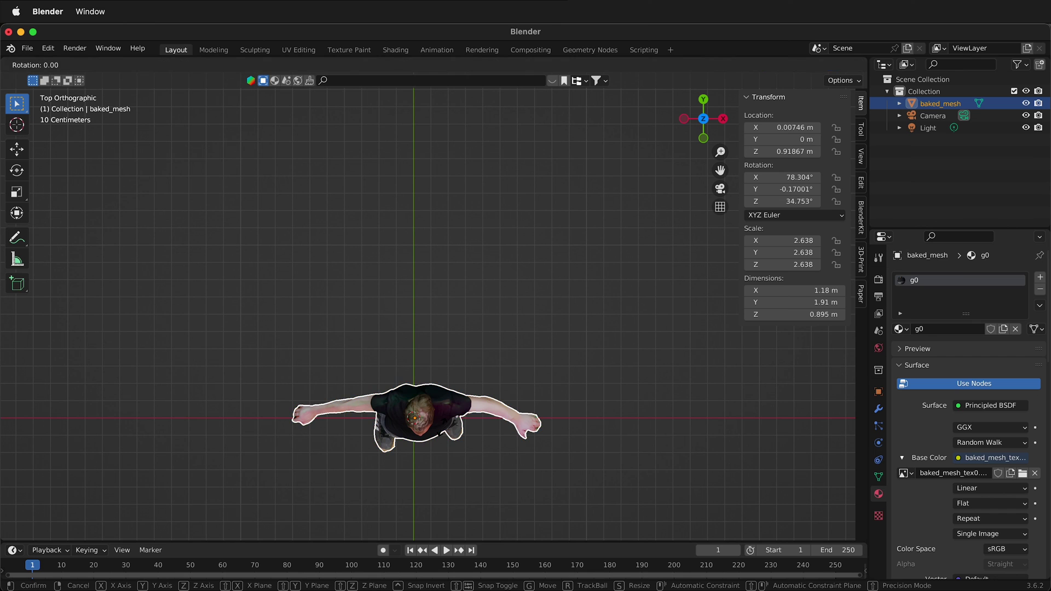
pyautogui.press('z')
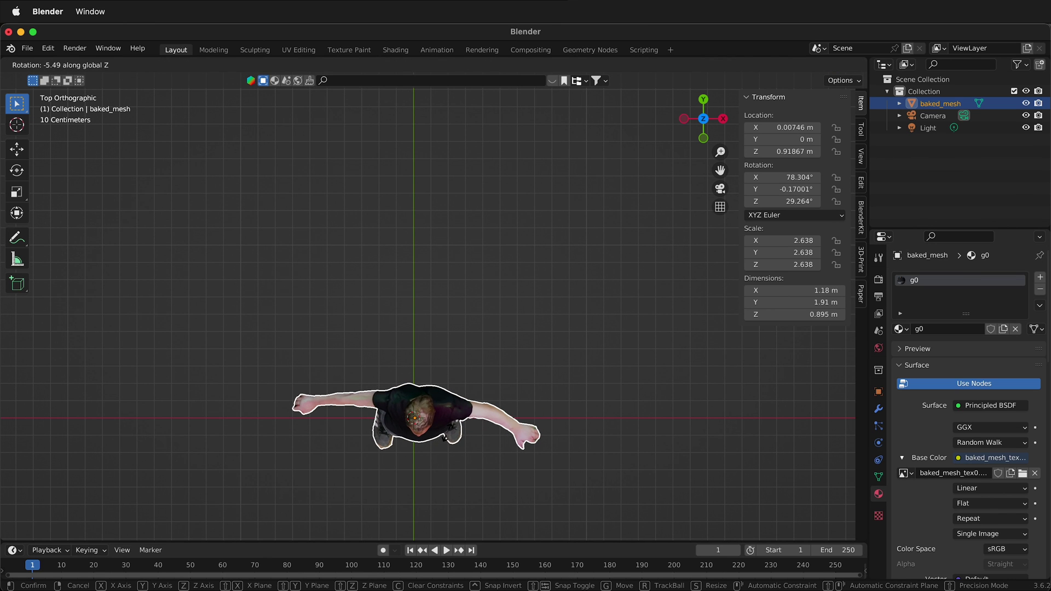
pyautogui.click(447, 432)
pyautogui.moveTo(516, 420); pyautogui.dragTo(534, 339, button='middle')
pyautogui.scroll(-3, 501, 328)
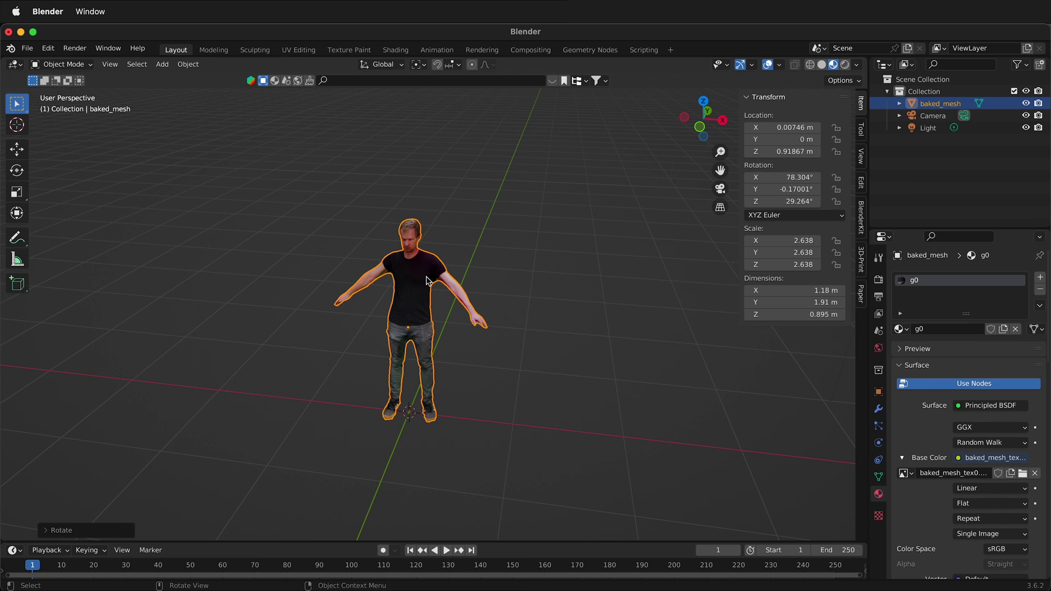
pyautogui.click(574, 270)
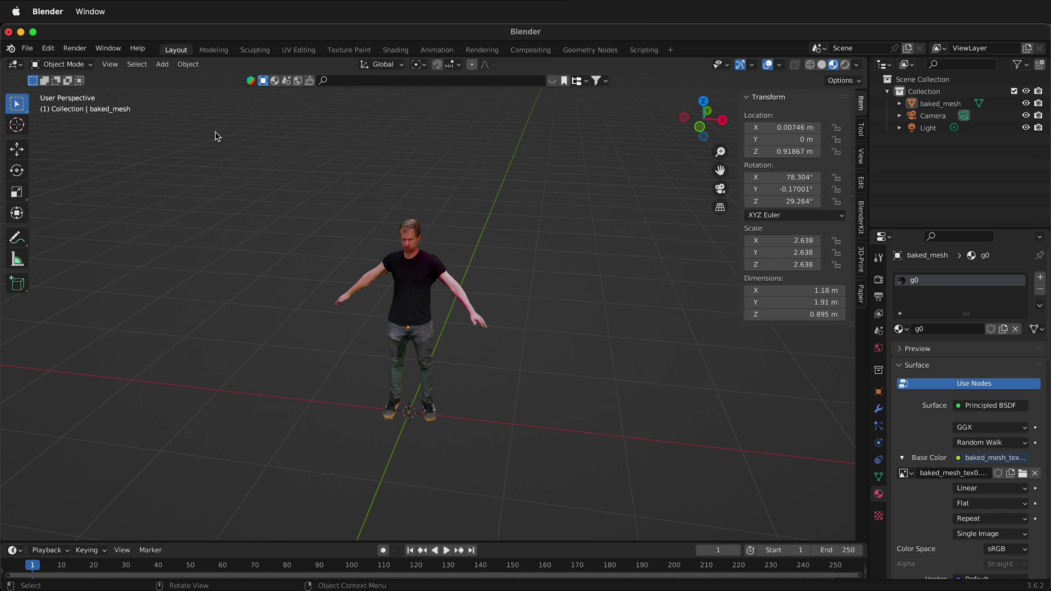
# Export the scene via File > Export > FBX as cleaned-up-for-rigging.fbx into the Photocatch mesh folder.
pyautogui.click(28, 48)
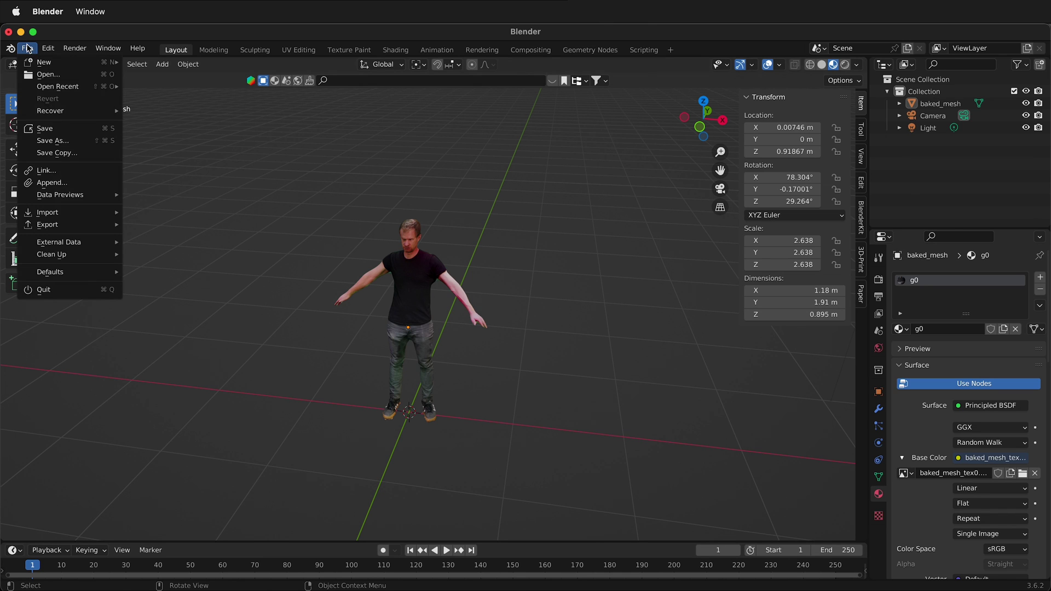
pyautogui.moveTo(106, 225)
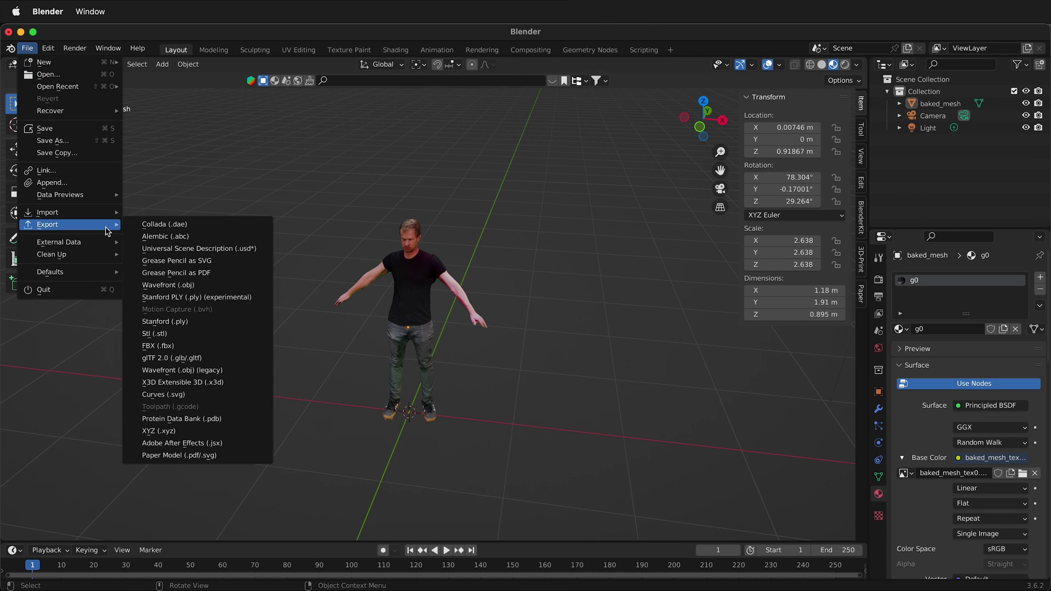
pyautogui.click(182, 345)
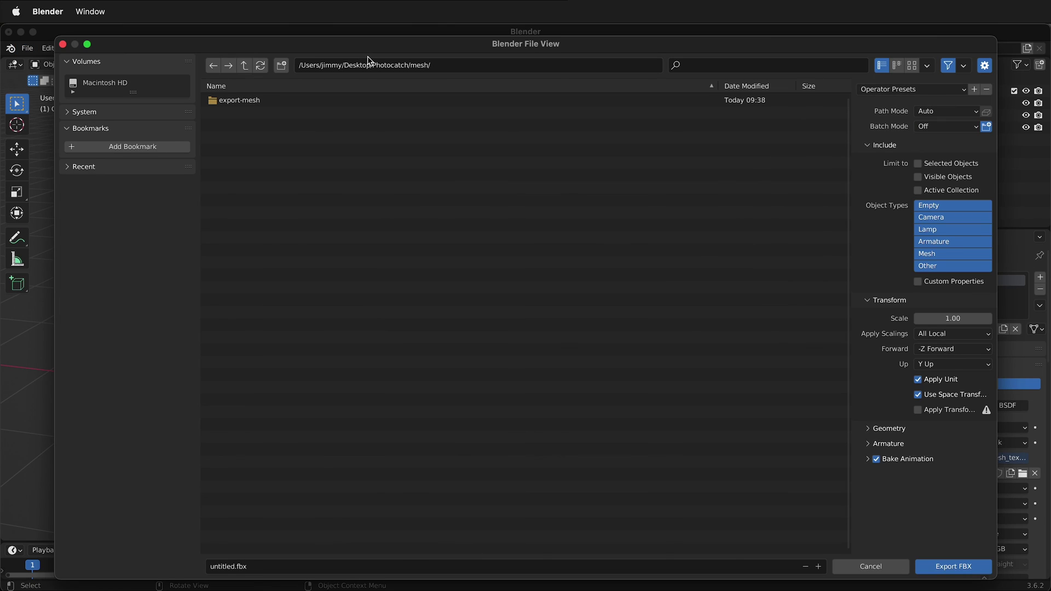
pyautogui.click(233, 568)
pyautogui.moveTo(235, 568); pyautogui.dragTo(205, 556)
pyautogui.write('cleaned-up-for-rigging')
pyautogui.click(965, 572)
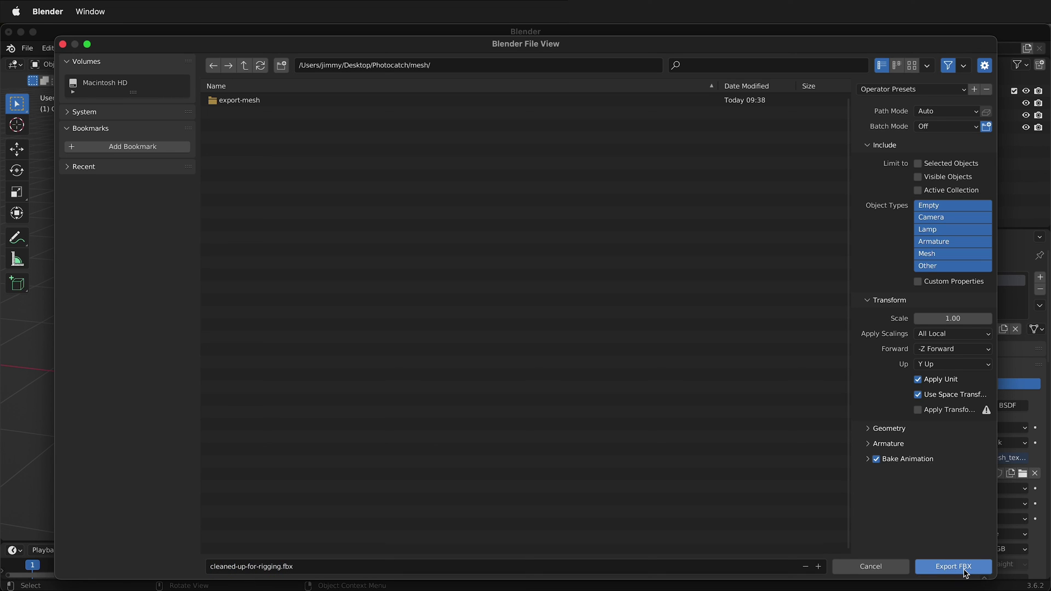
pyautogui.click(958, 569)
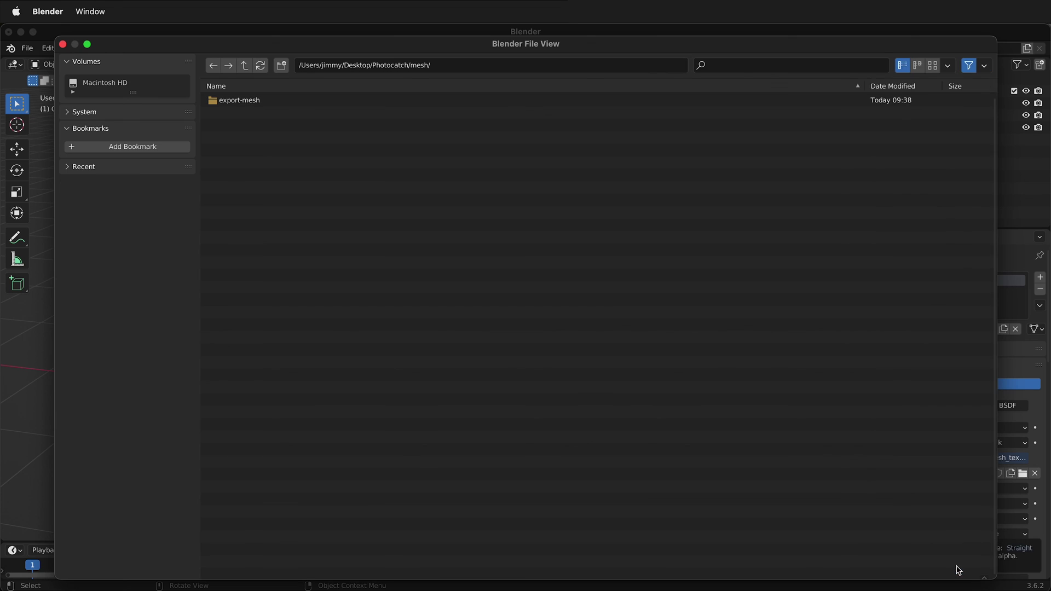